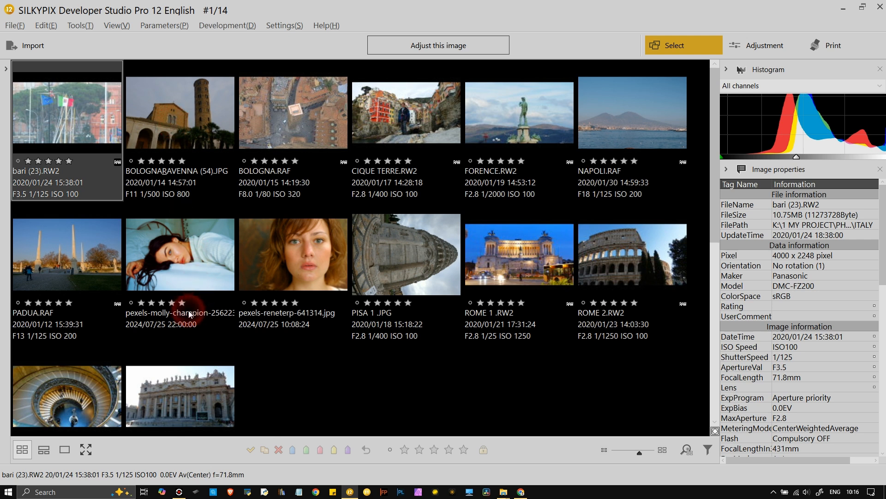
Step: Open the photo VATICAN 2 .RW2 for adjustment and collapse the side panel to enlarge the preview
left_click(181, 405)
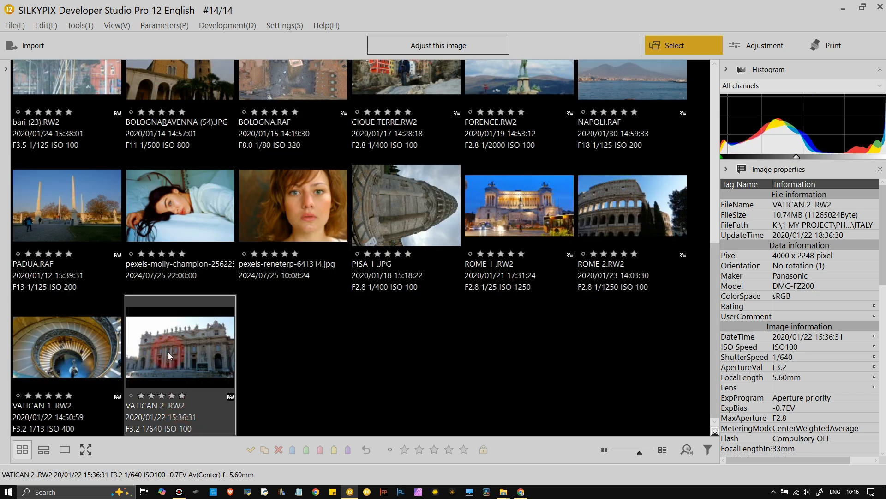
left_click(753, 45)
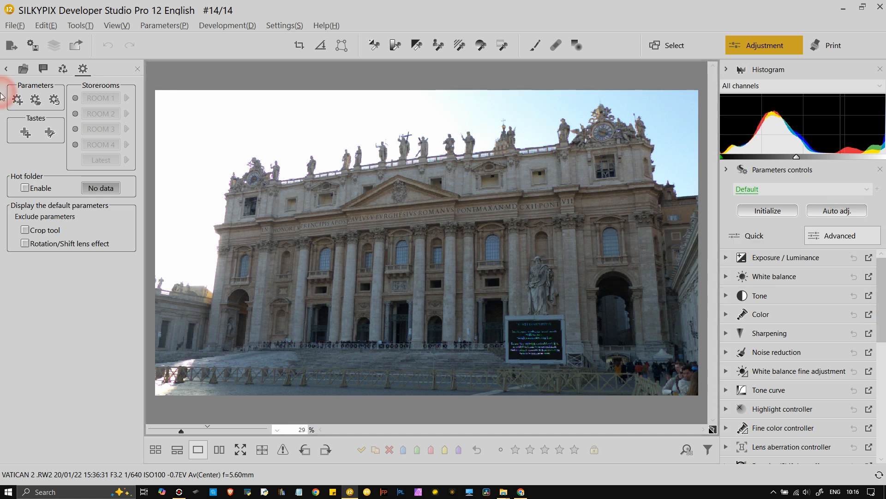
left_click(5, 70)
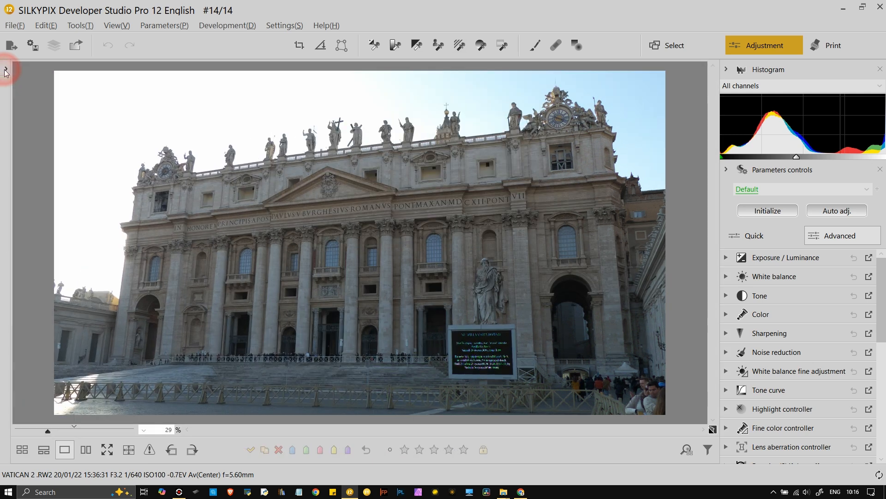
left_click(338, 344)
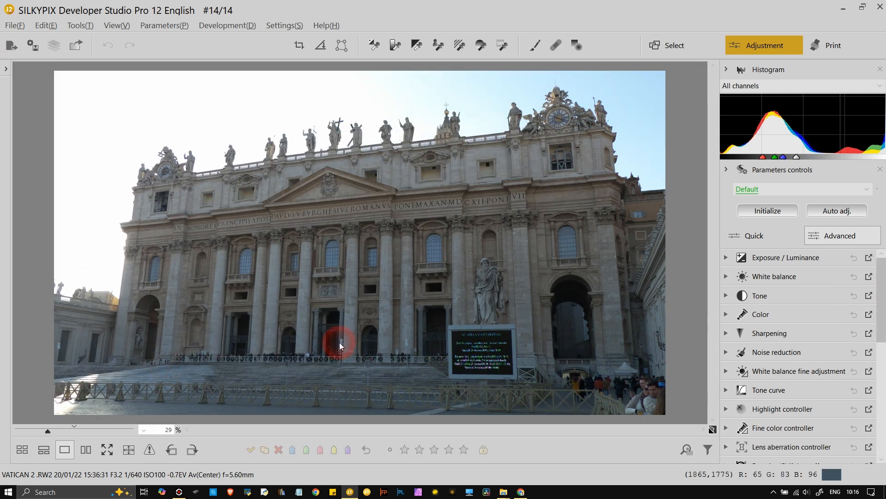
left_click_drag(340, 346, 630, 323)
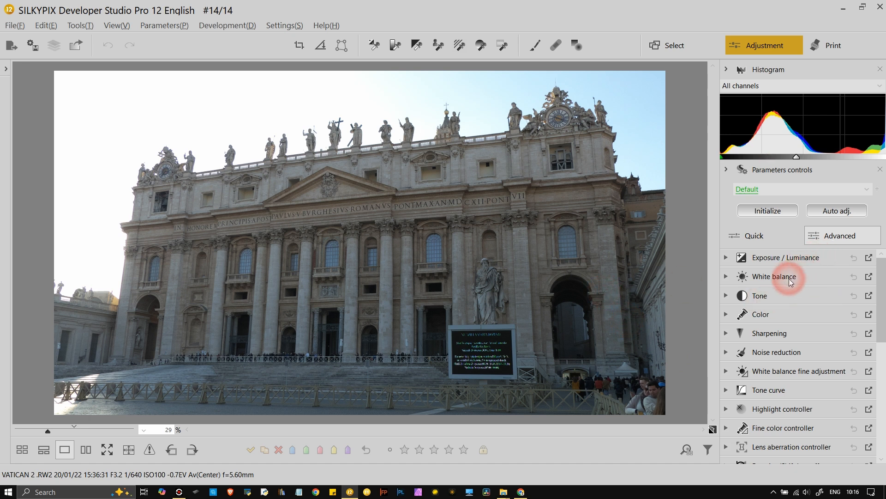
Step: Choose Color Burn HDR in the Exposure / Luminance settings and set its strength to 100
left_click(774, 265)
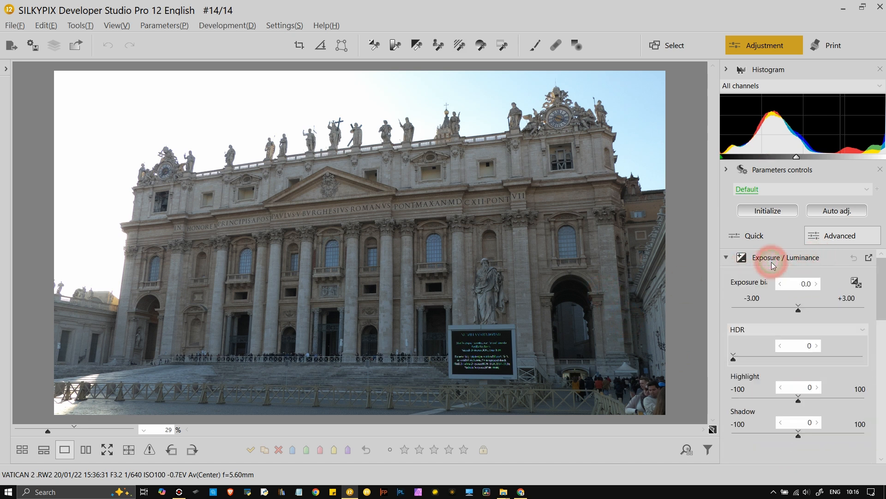
left_click(780, 330)
left_click(780, 330)
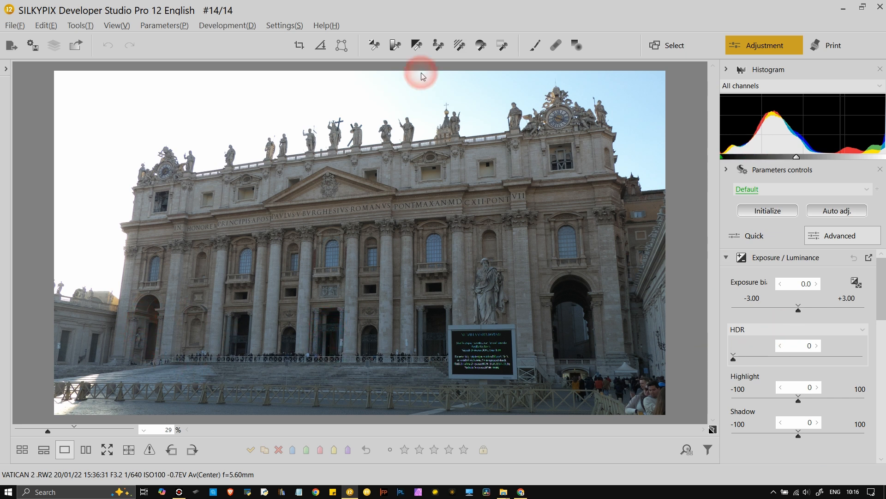
left_click(775, 329)
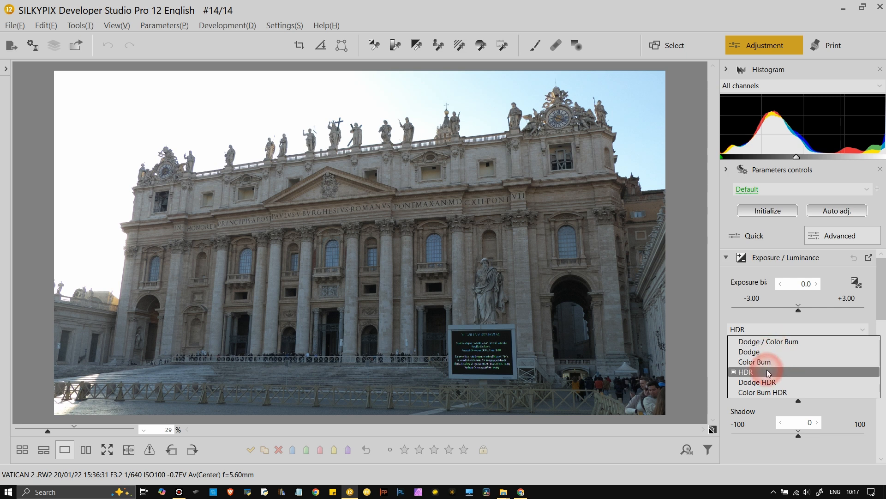
left_click(762, 394)
left_click_drag(802, 358, 863, 357)
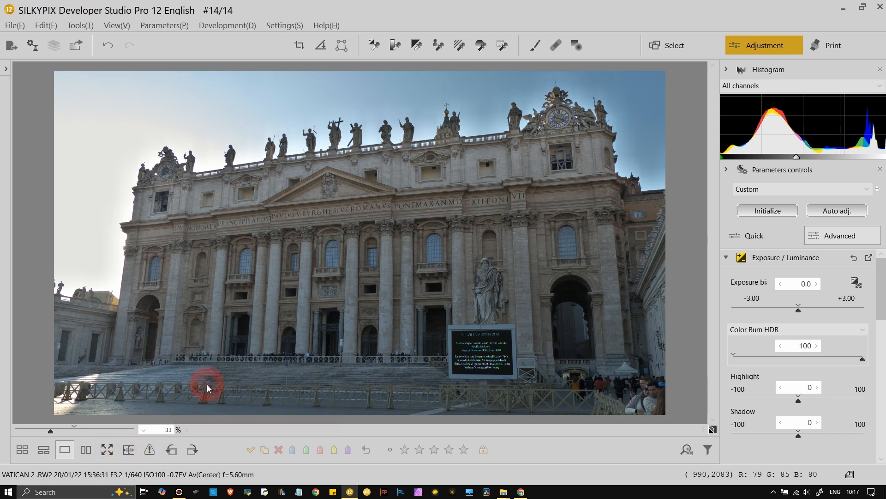
Step: Magnify the clock on the right end of the facade with the Loupe tool to examine its fine detail
left_click(125, 456)
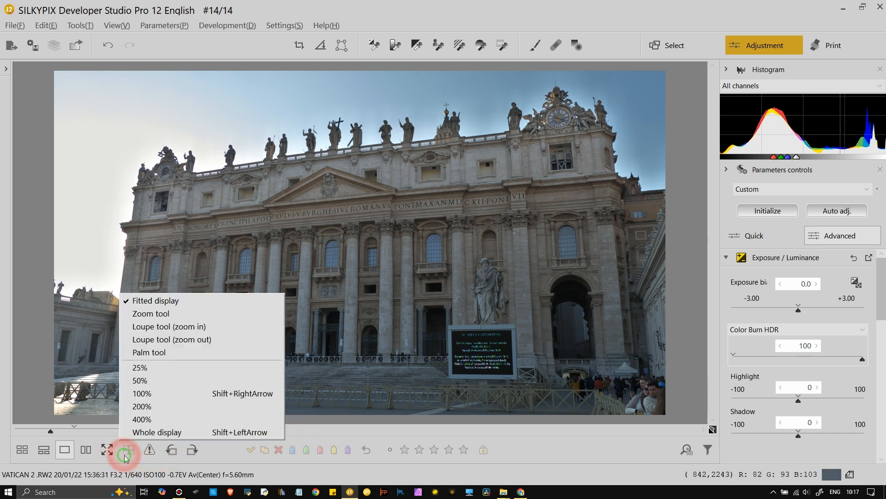
left_click(156, 329)
left_click(559, 84)
left_click_drag(558, 84, 422, 191)
right_click(414, 198)
left_click(351, 215)
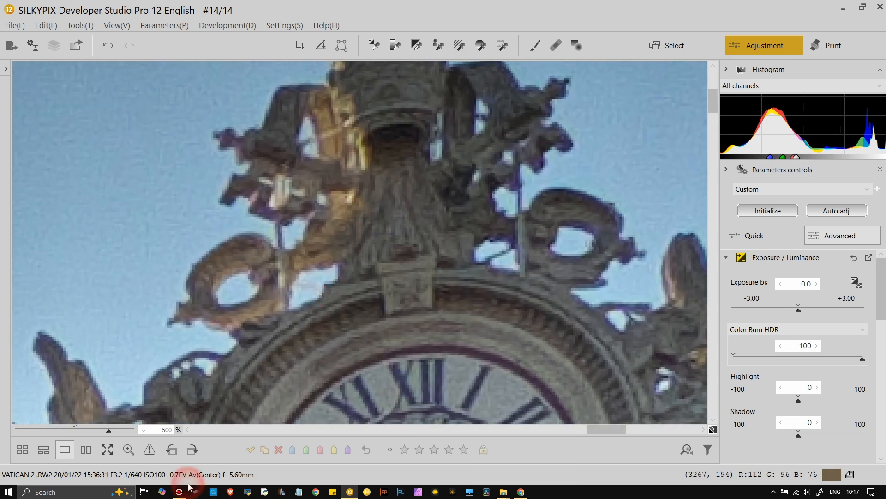
Step: Zoom back out to 50% with the Loupe tool and examine the sky and statues along the roofline
left_click(128, 450)
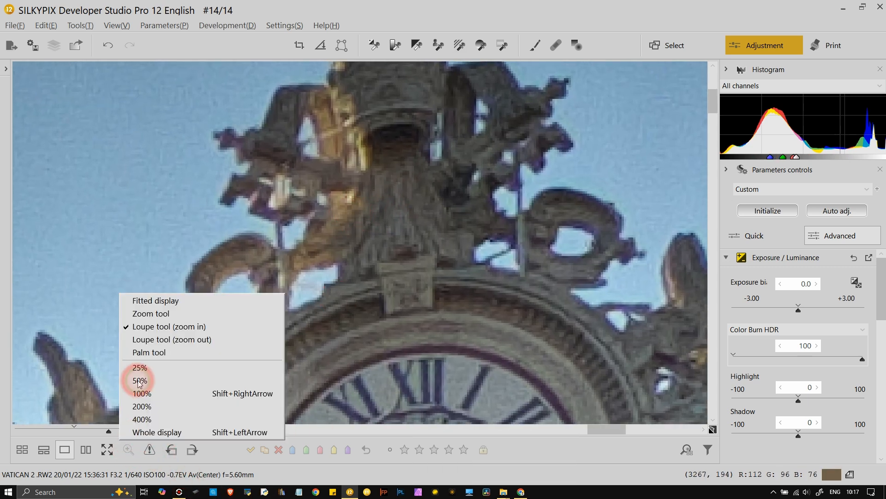
left_click(148, 339)
left_click(199, 295)
left_click(242, 257)
left_click(313, 187)
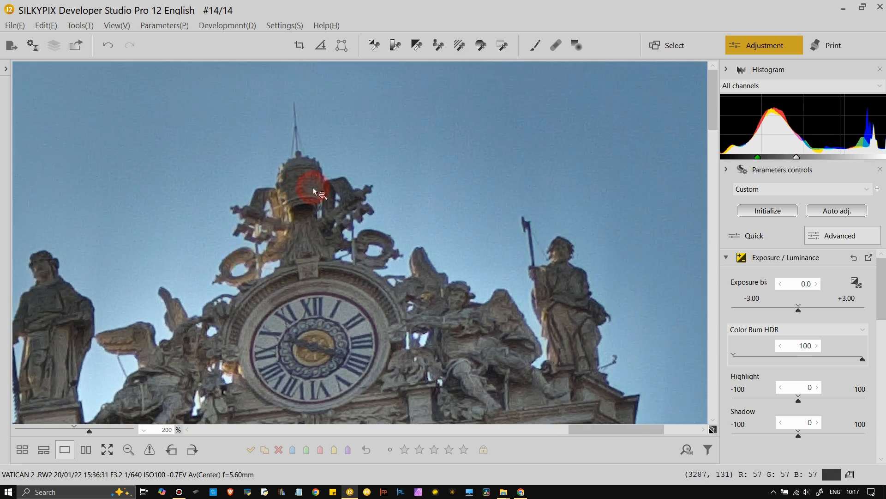
left_click(255, 258)
left_click(157, 276)
left_click(200, 487)
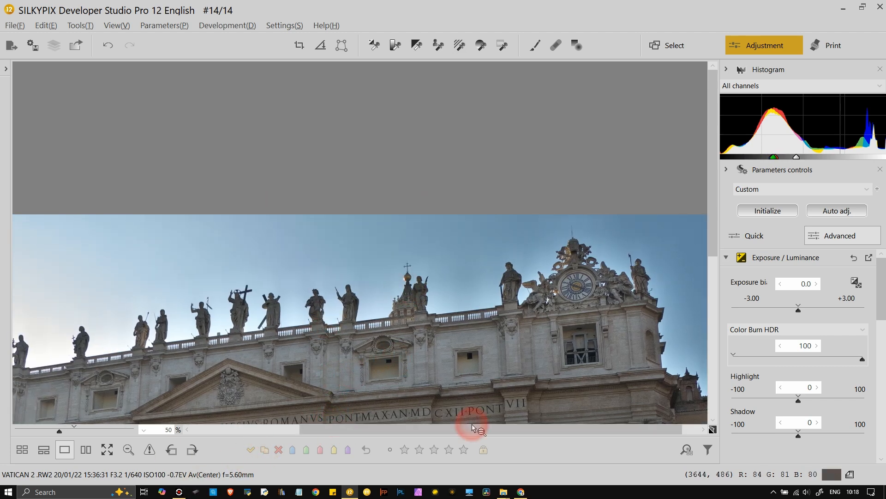
left_click_drag(471, 427, 338, 420)
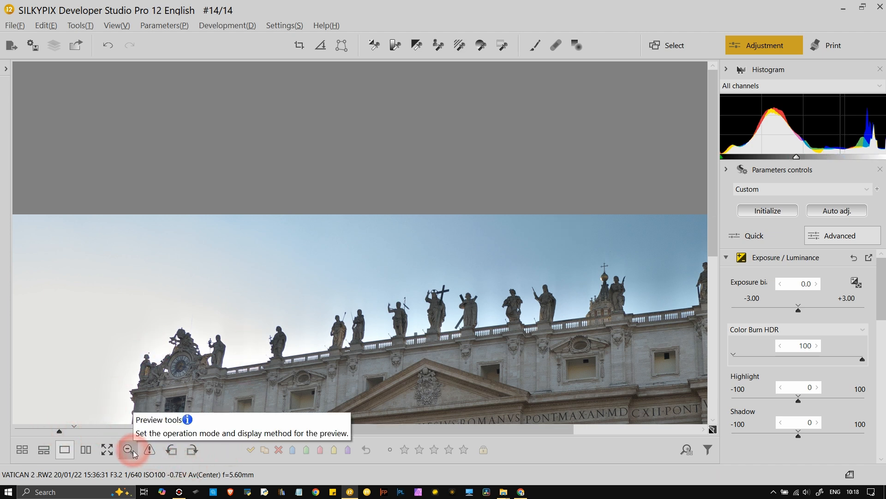
Step: Switch to the Palm tool, reduce the zoom to 34% and centre the whole facade in the preview
left_click(155, 447)
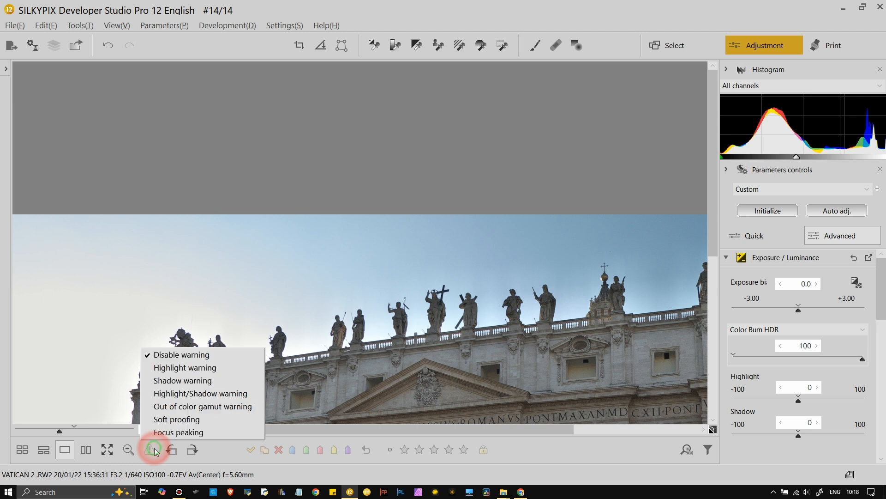
left_click(123, 452)
left_click(144, 353)
left_click_drag(236, 318, 175, 98)
left_click_drag(61, 431, 54, 432)
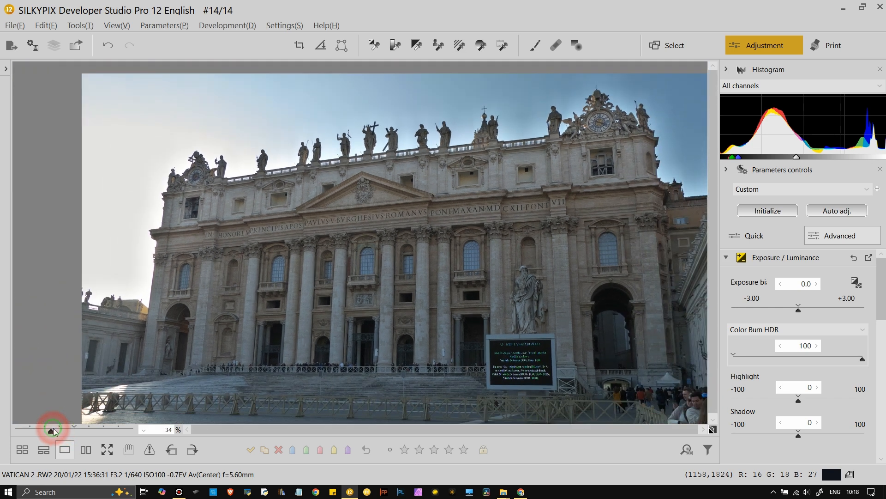
left_click_drag(388, 310, 356, 309)
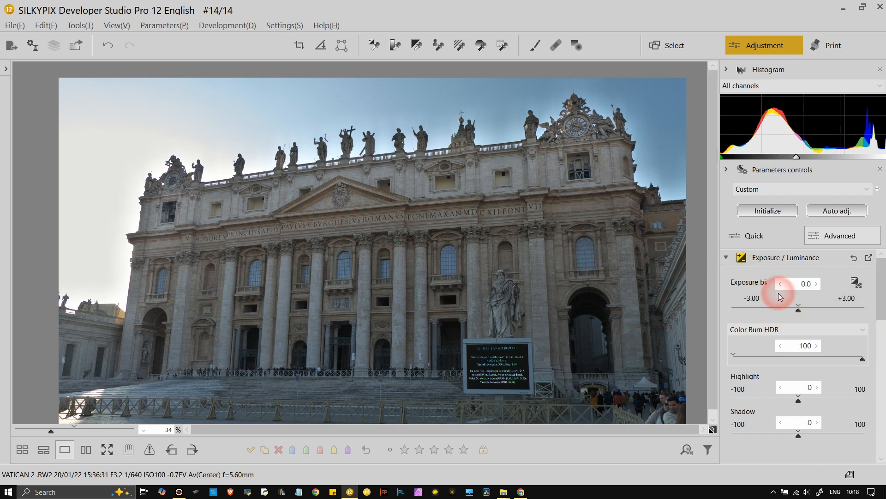
Step: Collapse the Exposure / Luminance settings and open the Partial correction tool, moving its window off the facade's left half
left_click(764, 256)
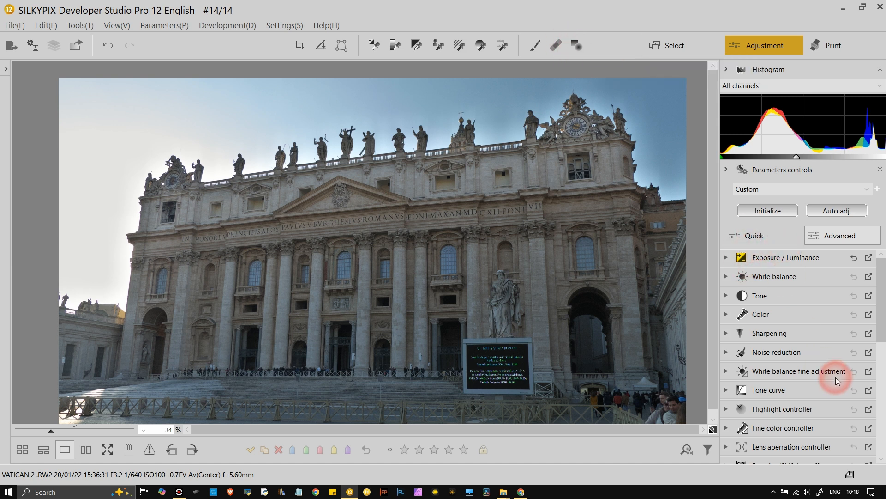
scroll(846, 380, "down", 5)
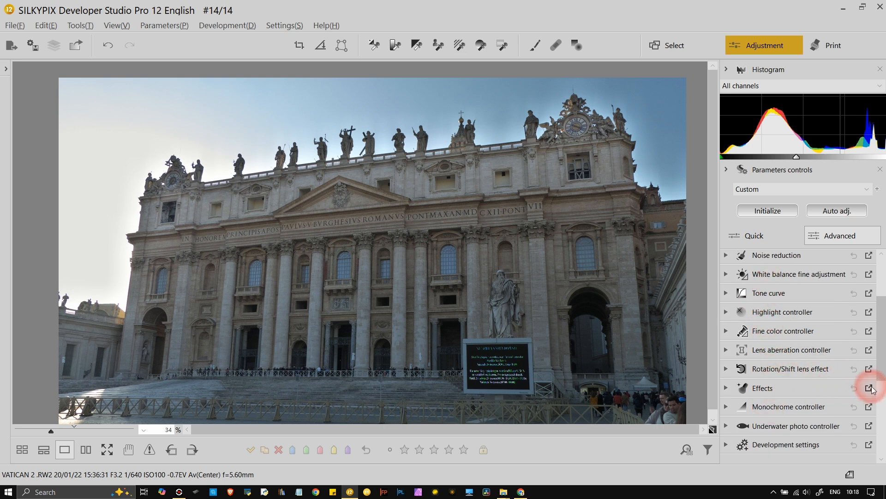
left_click_drag(881, 370, 654, 255)
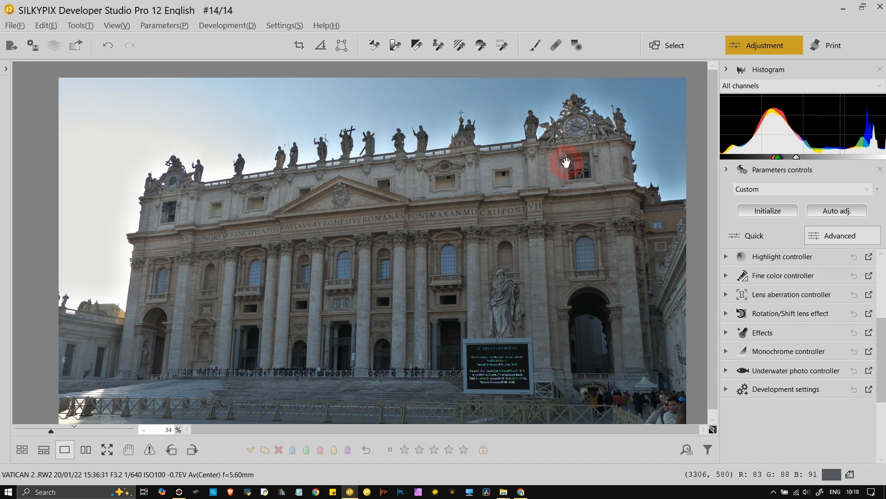
left_click(571, 48)
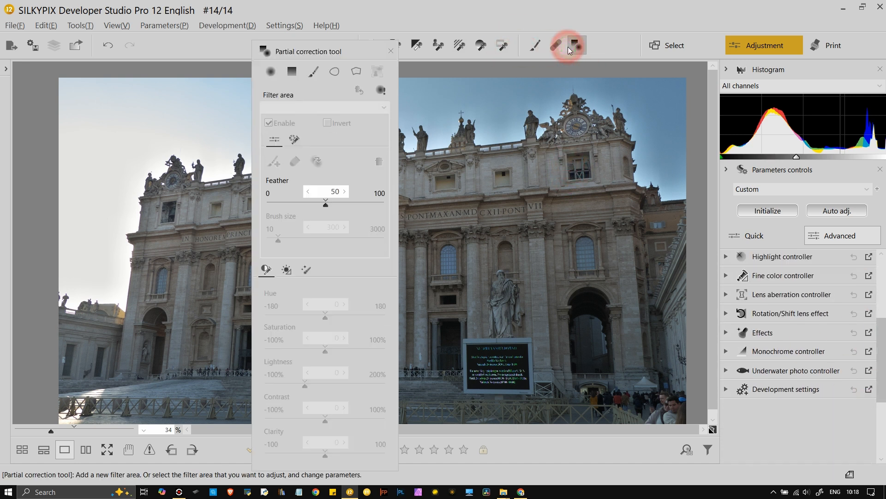
left_click_drag(320, 51, 494, 82)
left_click(465, 102)
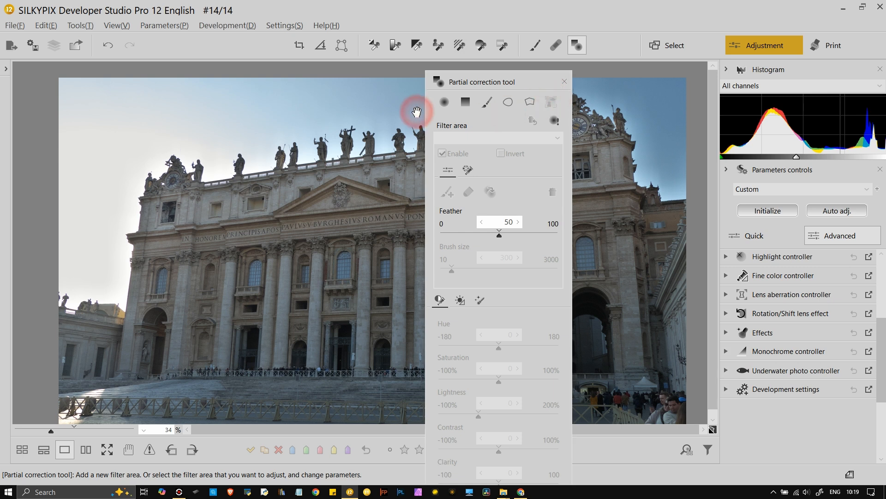
left_click(408, 94)
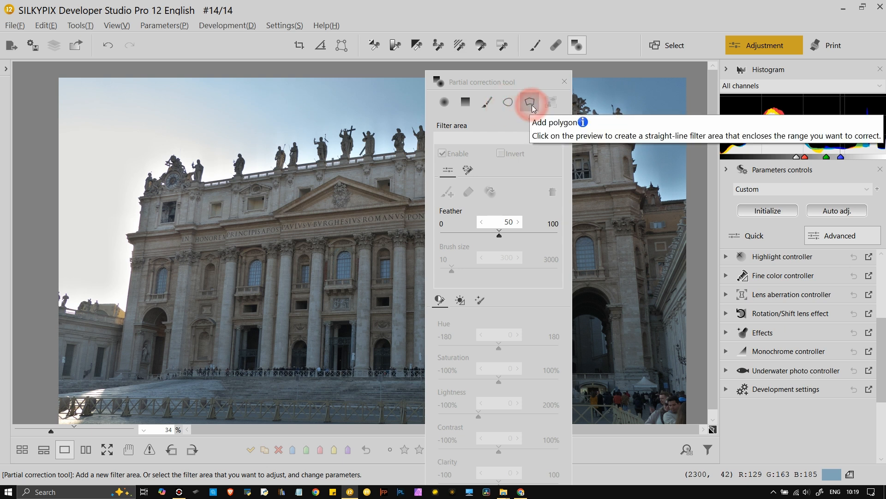
Step: Start a polygon filter area around the sky, placing its outer corners just beyond the photo's left, top and right edges
left_click(532, 104)
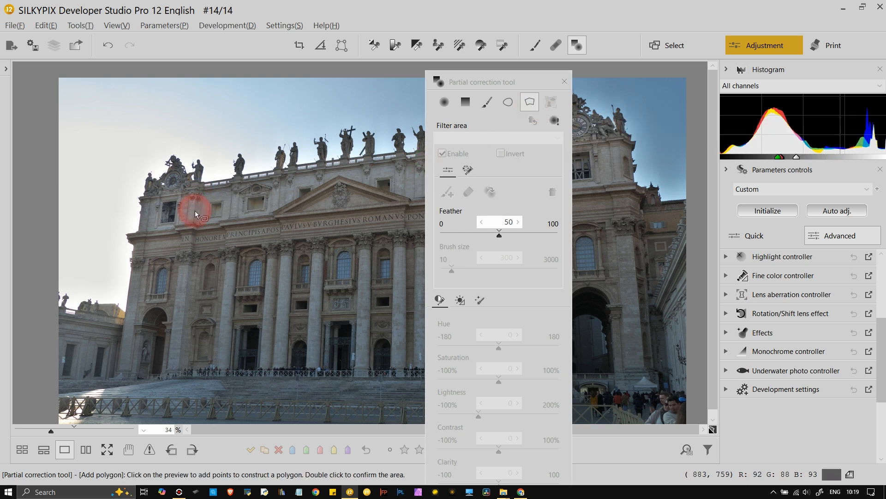
left_click(49, 288)
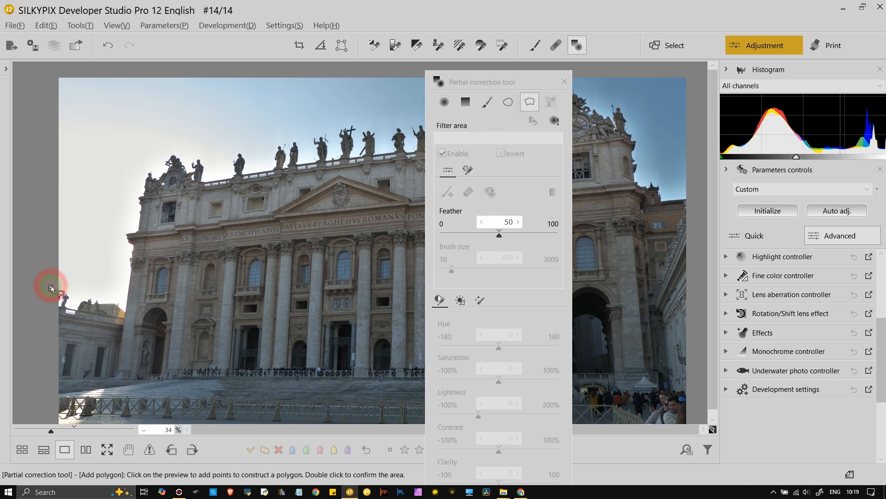
left_click(51, 68)
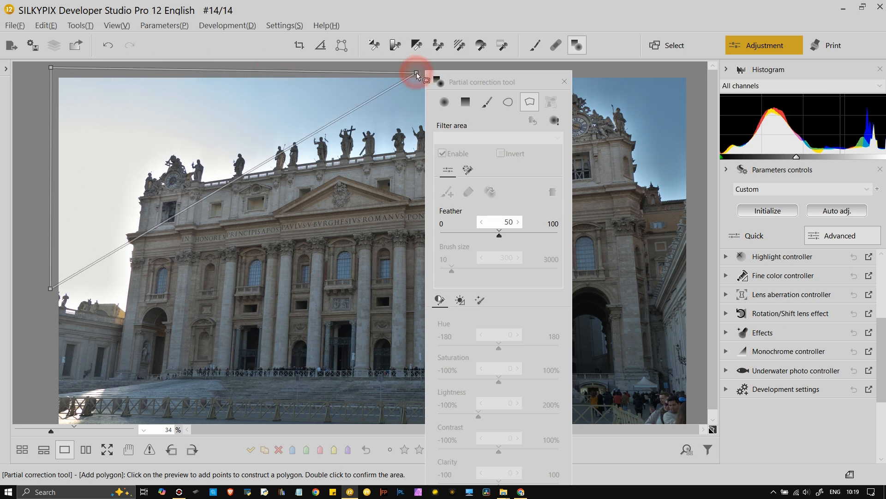
left_click(408, 74)
left_click_drag(483, 83, 761, 65)
left_click(697, 73)
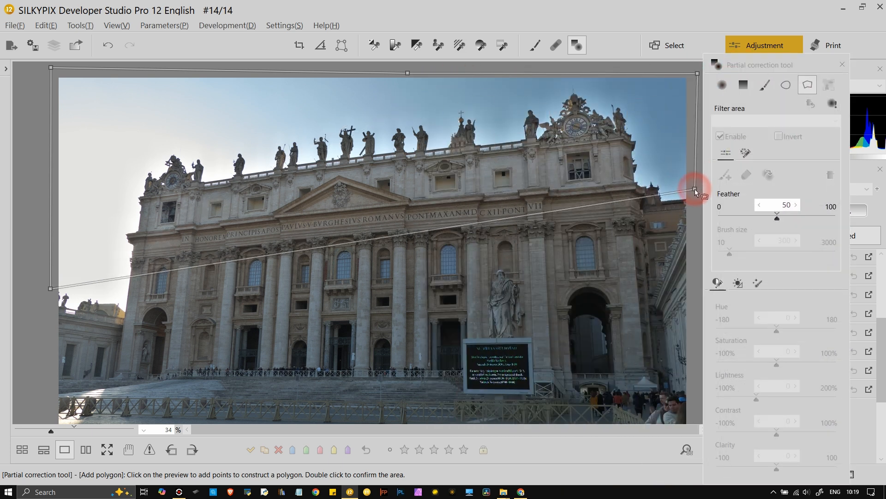
left_click(695, 188)
Step: Continue the sky polygon inward from the photo's right edge and up around the facade's right corner to above the rightmost statue
left_click(669, 188)
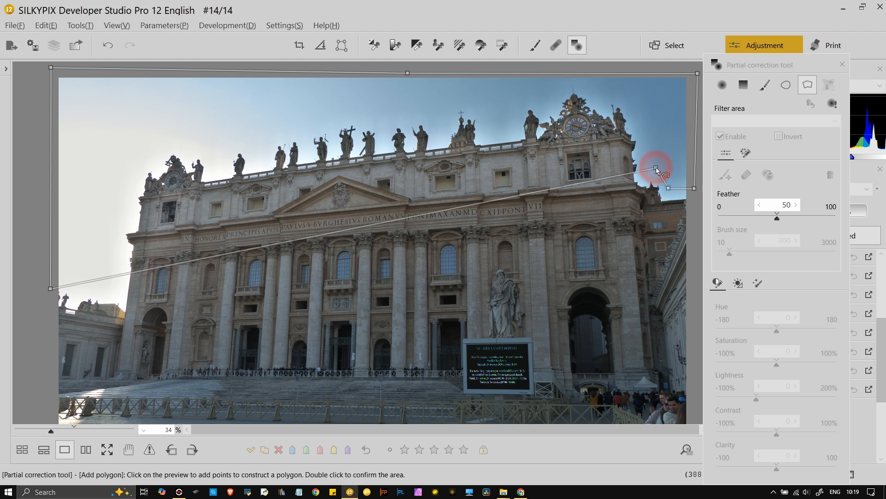
left_click(655, 165)
left_click(651, 122)
left_click(640, 89)
left_click(612, 87)
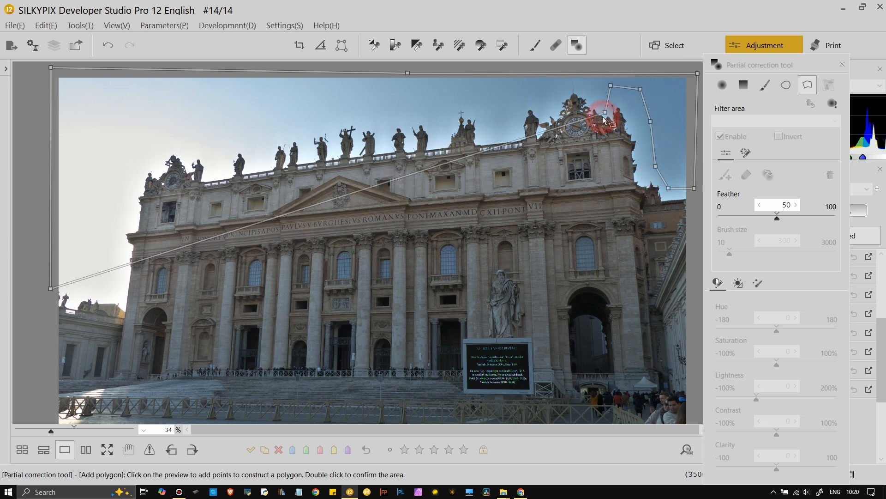
Step: Add polygon points over the right clock's ornament and past the statue beside it
left_click(567, 84)
left_click(571, 82)
left_click(546, 86)
left_click(530, 94)
left_click(508, 105)
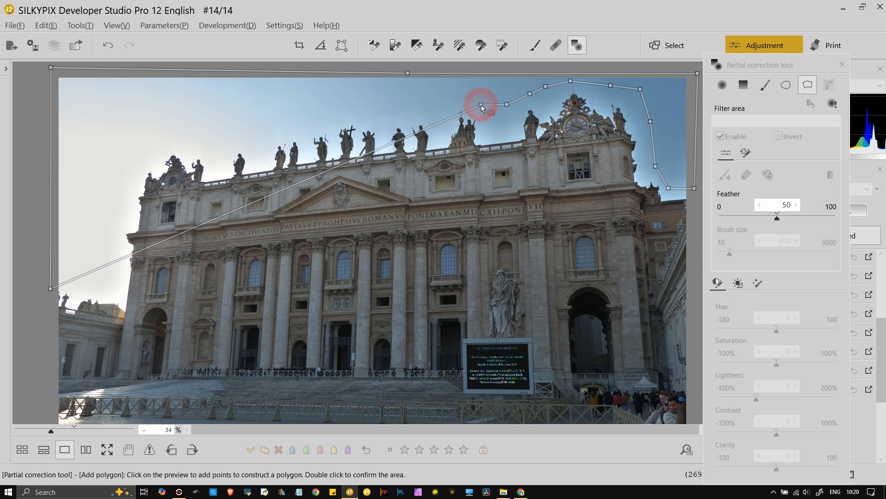
Step: Route the polygon around the small dome's cross and on above the statues near the middle of the roofline
left_click(498, 114)
left_click(492, 112)
left_click(487, 97)
left_click(446, 104)
left_click(442, 113)
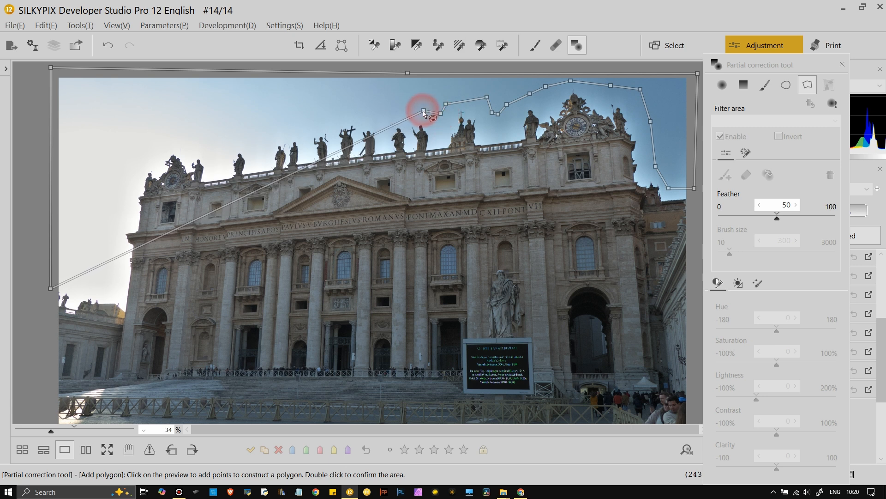
left_click(420, 110)
left_click(378, 109)
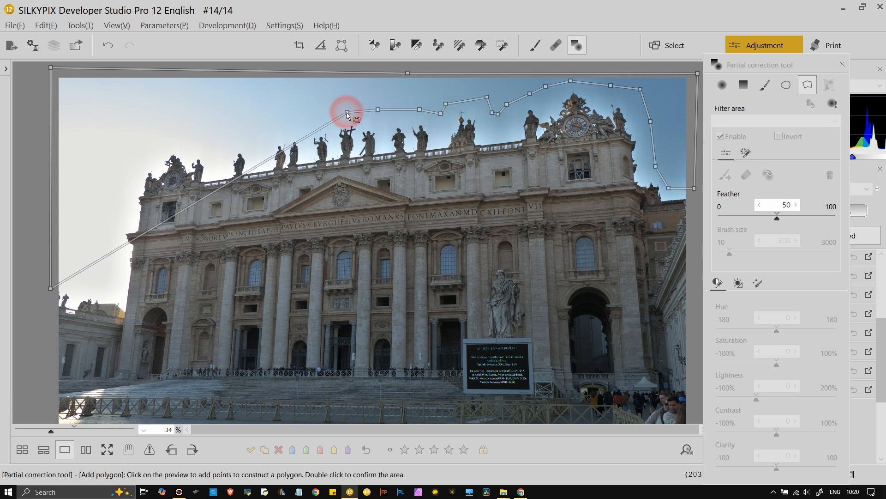
Step: Extend the polygon above the left half's statues, down the facade's left side, and close the sky filter area
left_click(295, 112)
left_click(234, 129)
left_click(182, 133)
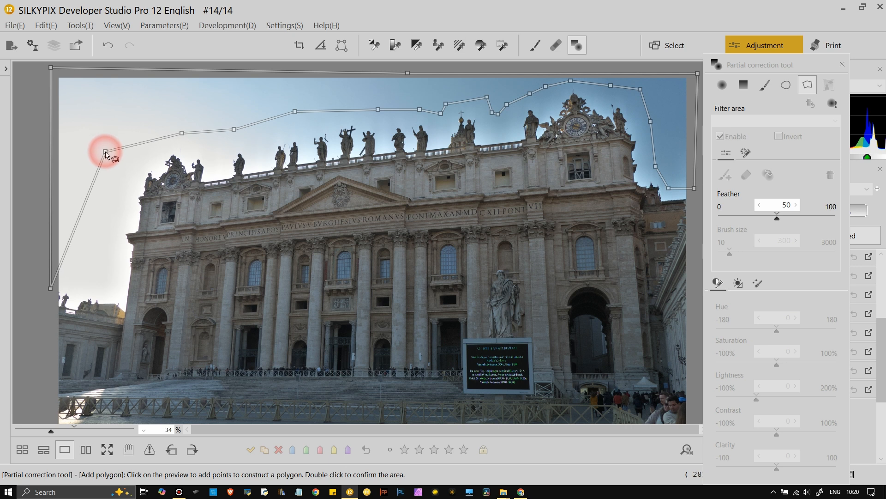
left_click(122, 155)
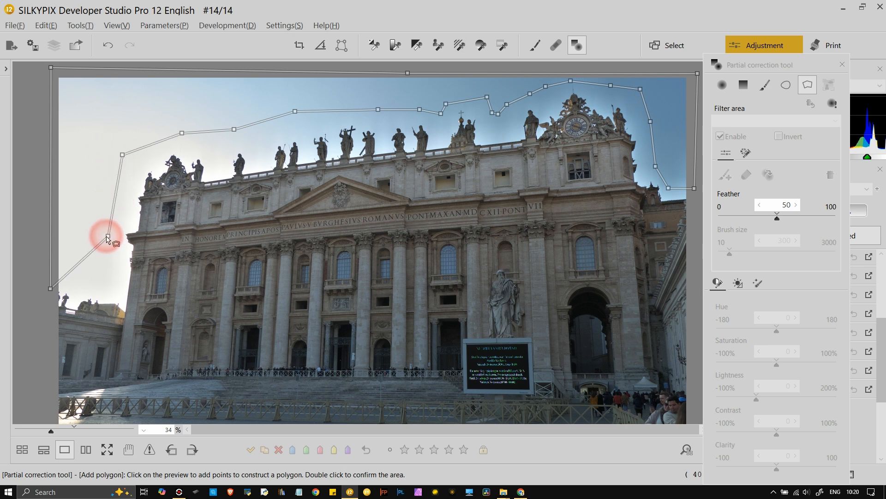
left_click(97, 219)
double_click(101, 276)
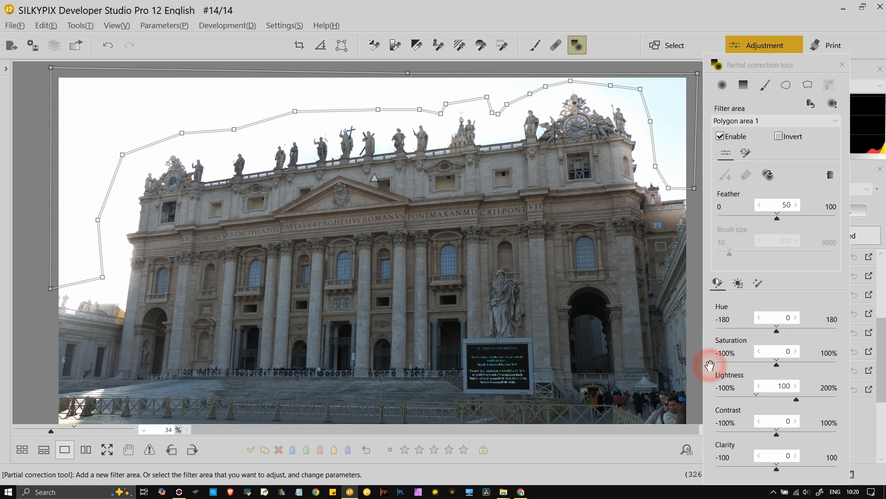
Step: Set the sky area's Lightness to 4 and reduce Color Burn HDR to 1 in Exposure / Luminance
left_click(757, 398)
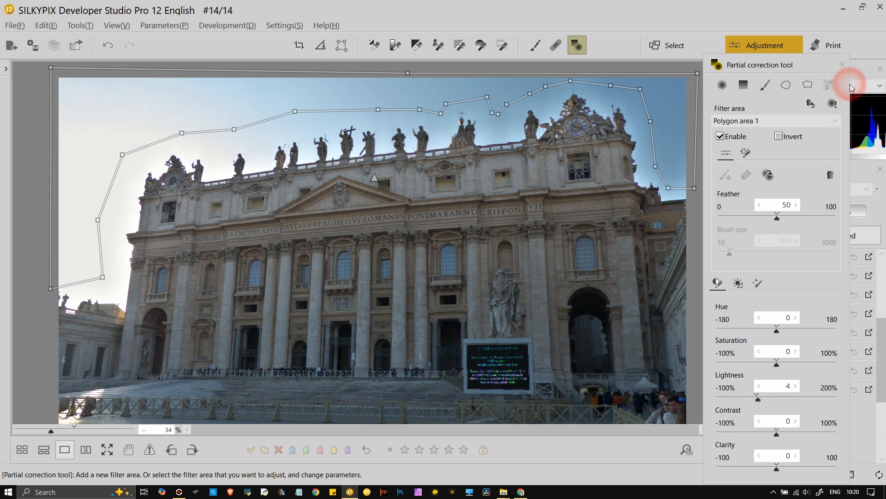
left_click_drag(787, 65, 596, 47)
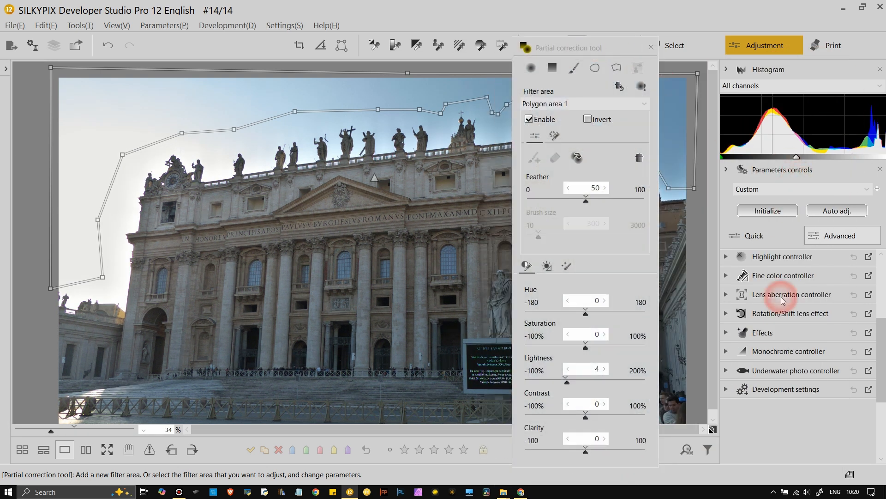
scroll(784, 300, "up", 4)
left_click(826, 266)
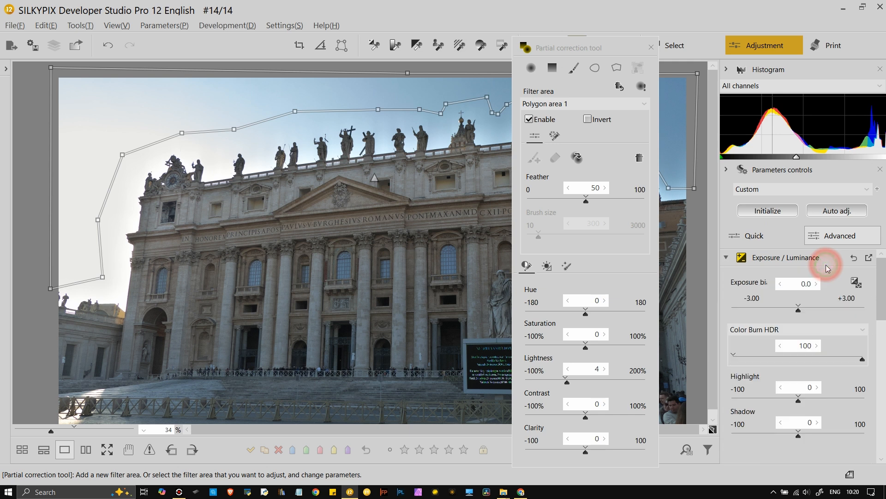
left_click(731, 360)
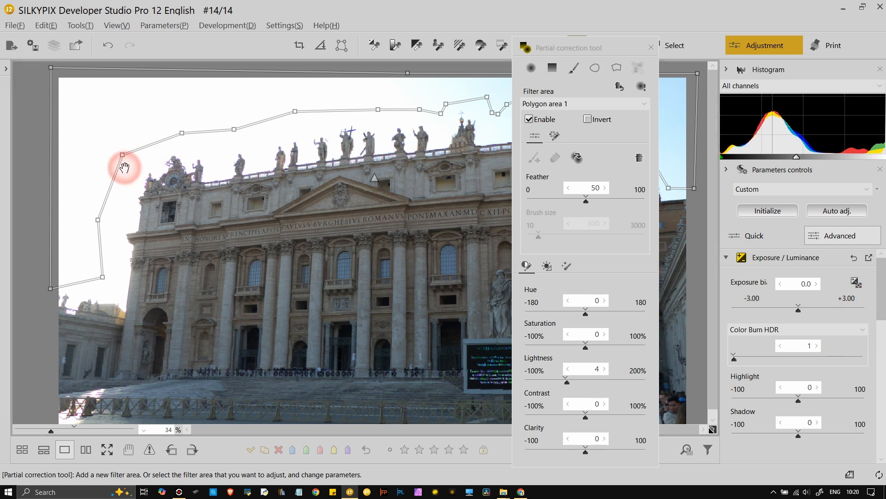
Step: Display the sky filter area's mask and try a Feather of 12 before returning it to 50
left_click_drag(622, 51, 809, 57)
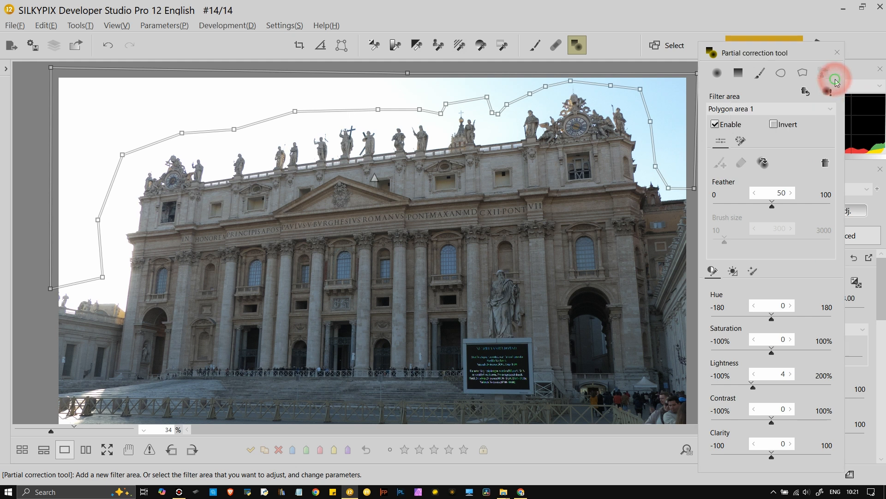
left_click(829, 94)
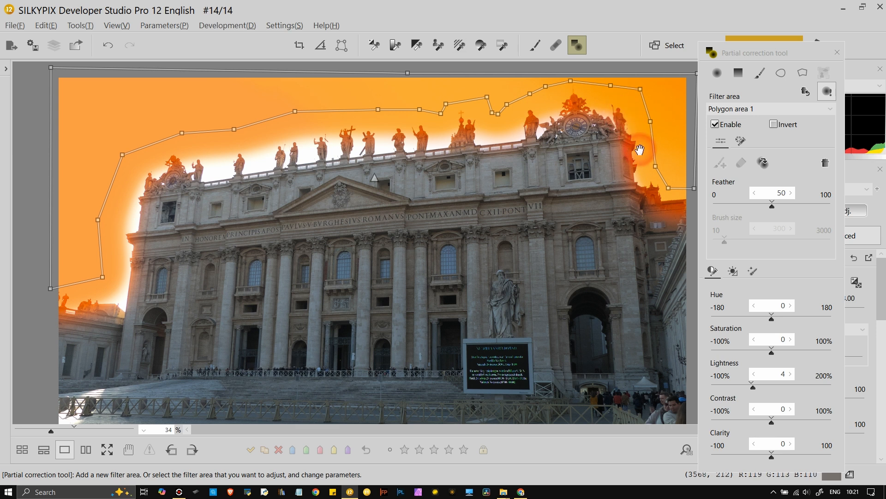
left_click(728, 205)
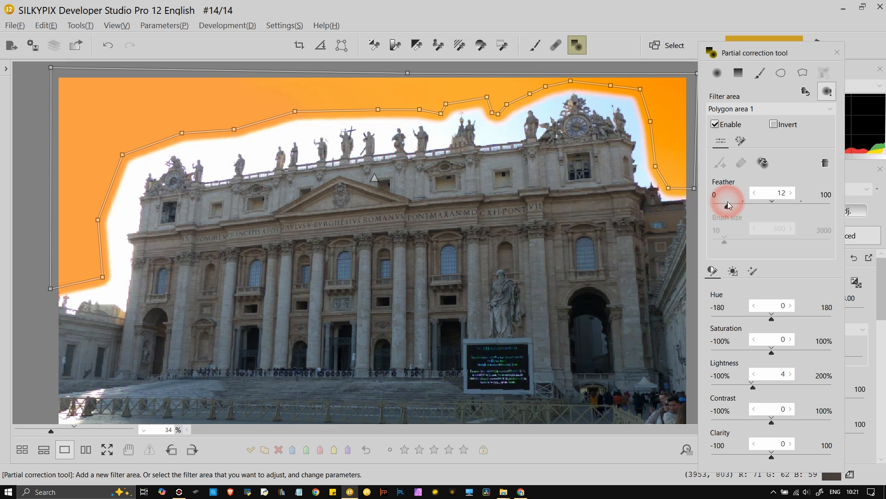
left_click_drag(728, 205, 772, 204)
Step: Shift the sky polygon's points beside the facade's right corner up and outward, and set Feather to 75
left_click_drag(757, 53, 805, 67)
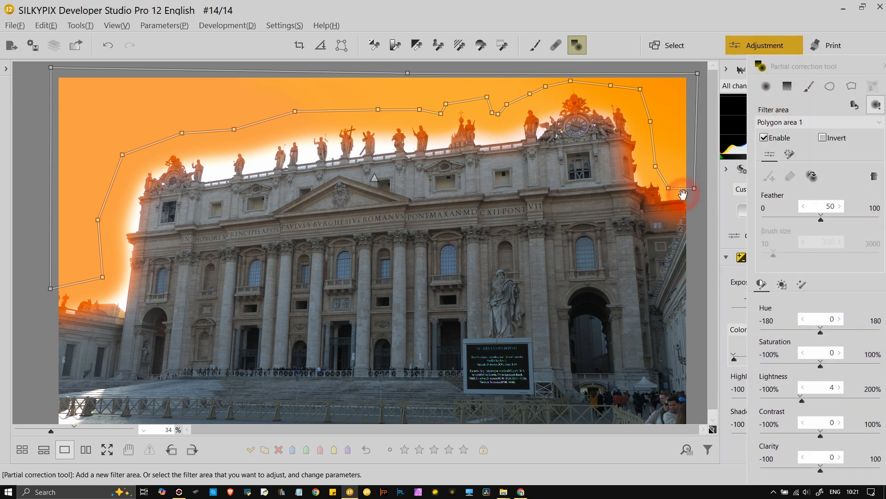
left_click(668, 176)
left_click_drag(695, 188, 693, 165)
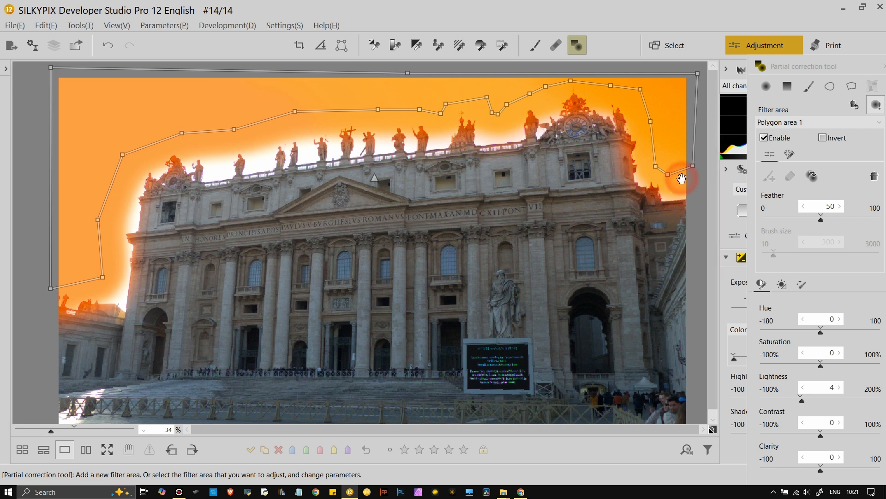
left_click_drag(655, 166, 660, 165)
left_click_drag(651, 120, 656, 121)
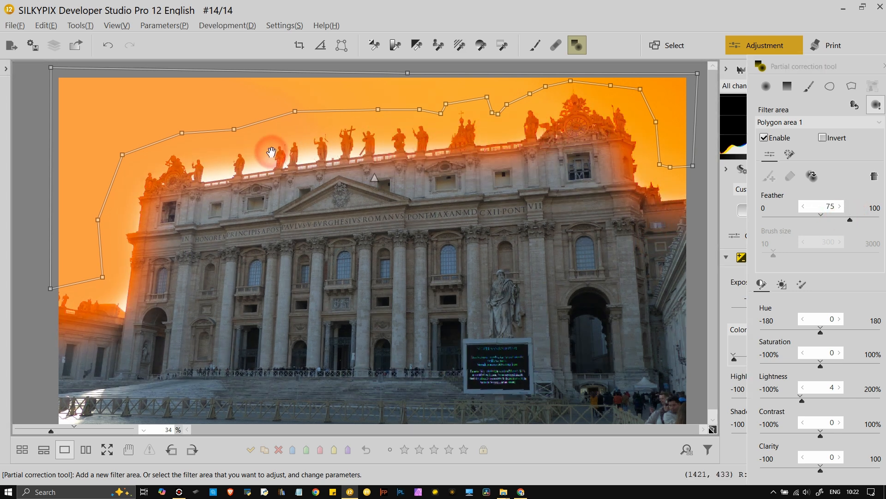
Step: Raise the sky polygon's points at the photo's left edge, beside the facade's left corner and above the left statues
left_click_drag(51, 288, 55, 268)
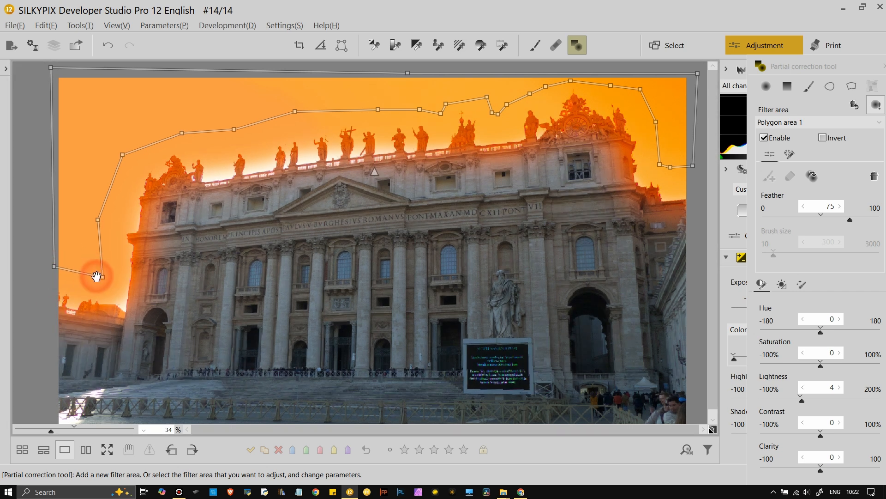
left_click_drag(103, 281, 100, 269)
left_click_drag(119, 145, 116, 134)
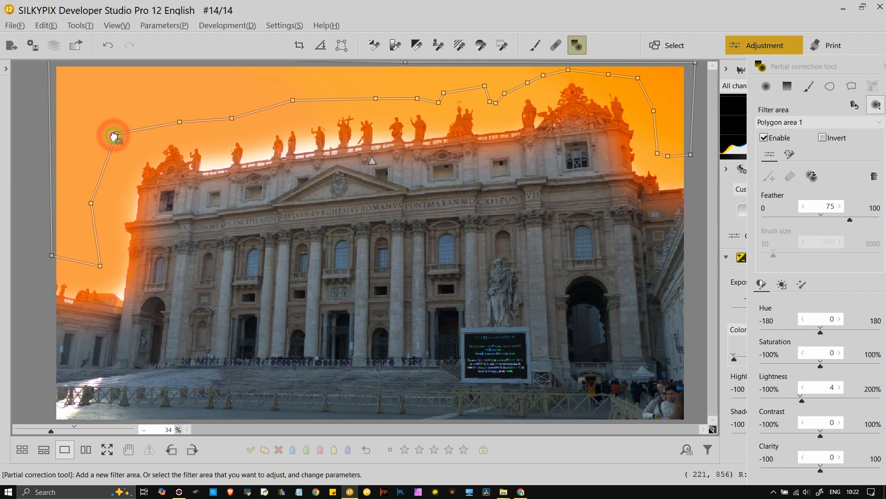
left_click_drag(180, 122, 179, 107)
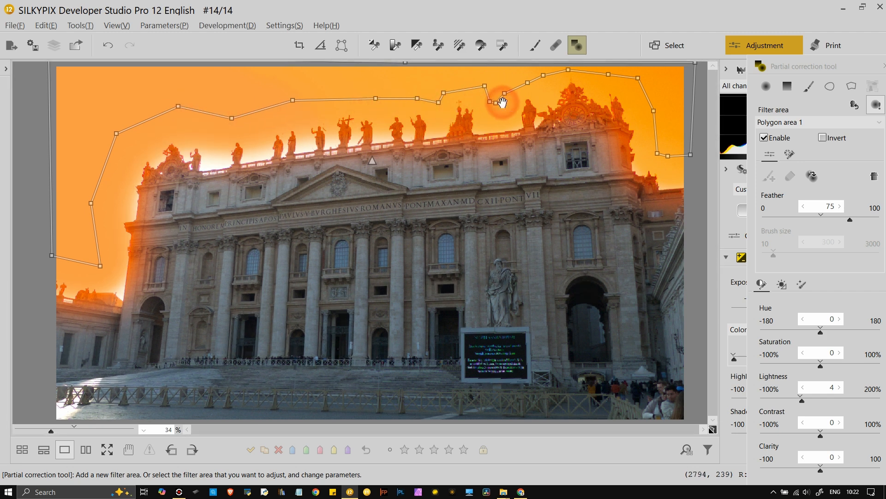
Step: Raise the polygon points around and above the right clock's ornament, and hide the filter area mask
left_click_drag(500, 90, 571, 70)
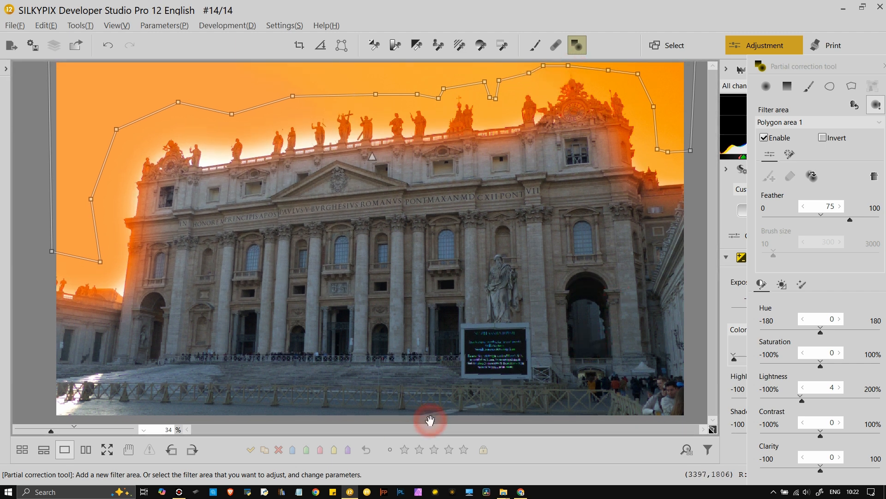
left_click_drag(440, 355, 440, 359)
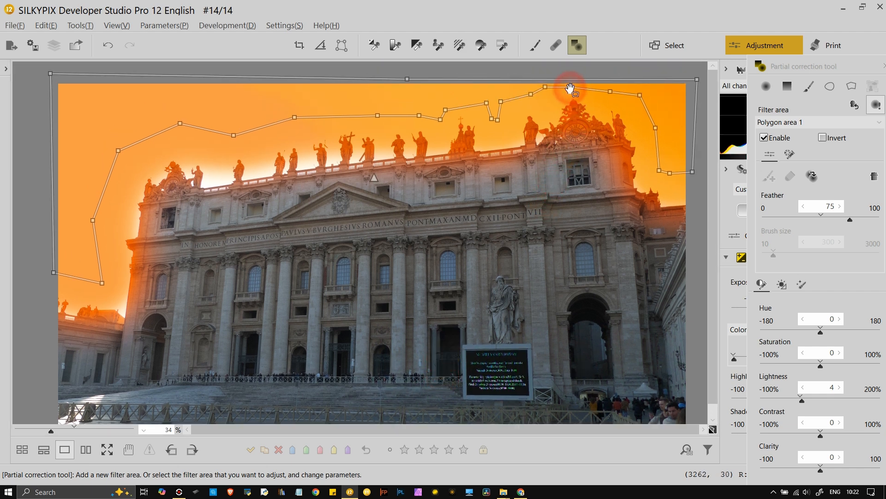
left_click_drag(570, 88, 611, 86)
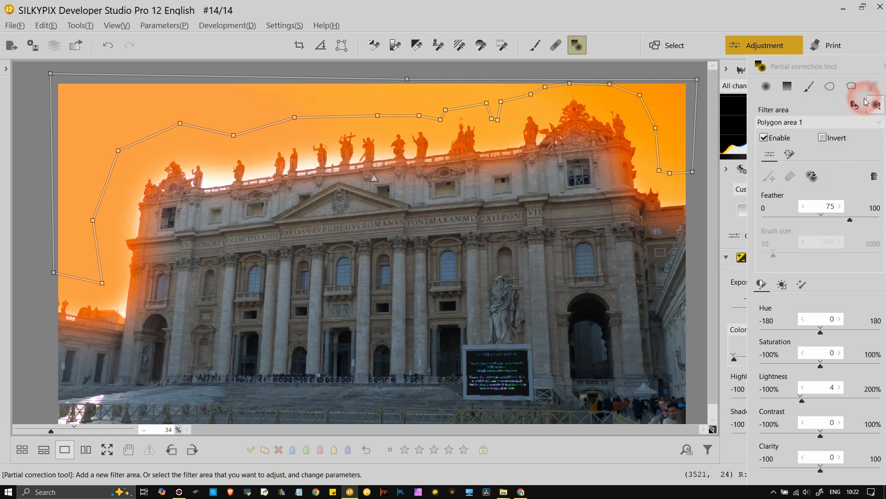
left_click_drag(817, 74, 693, 102)
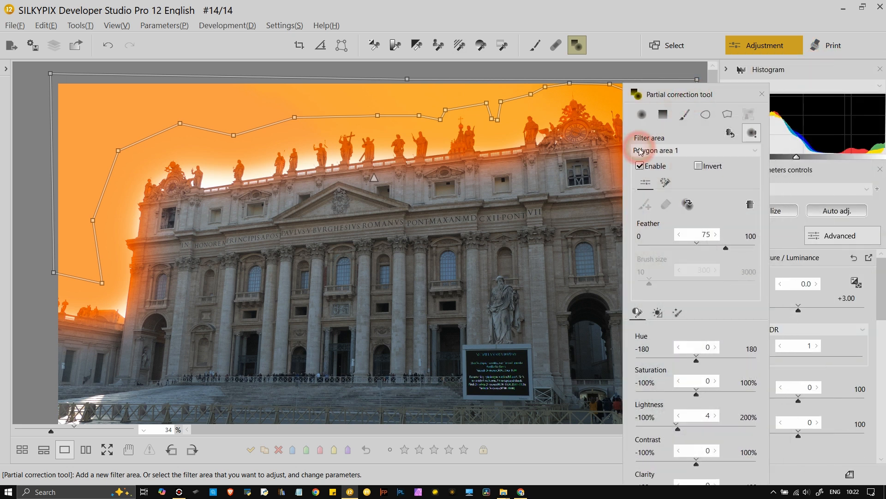
left_click(752, 134)
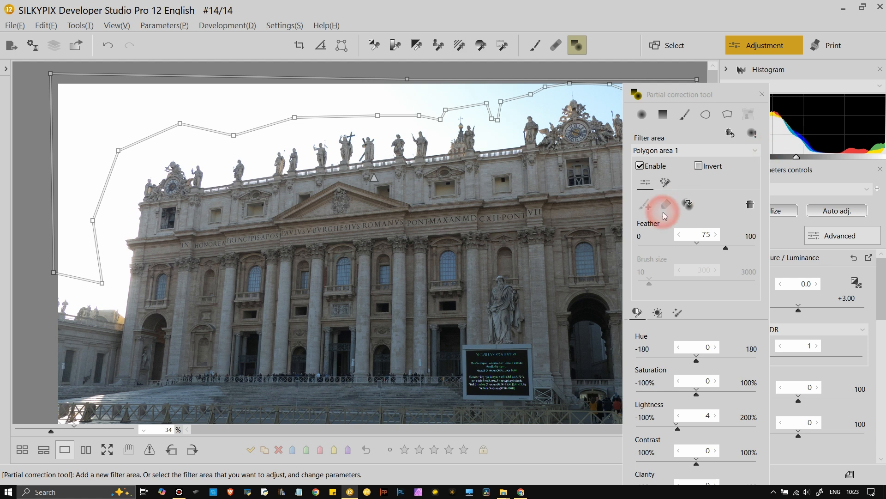
Step: Duplicate the sky polygon area, invert the copy and display the filter area mask
left_click(687, 206)
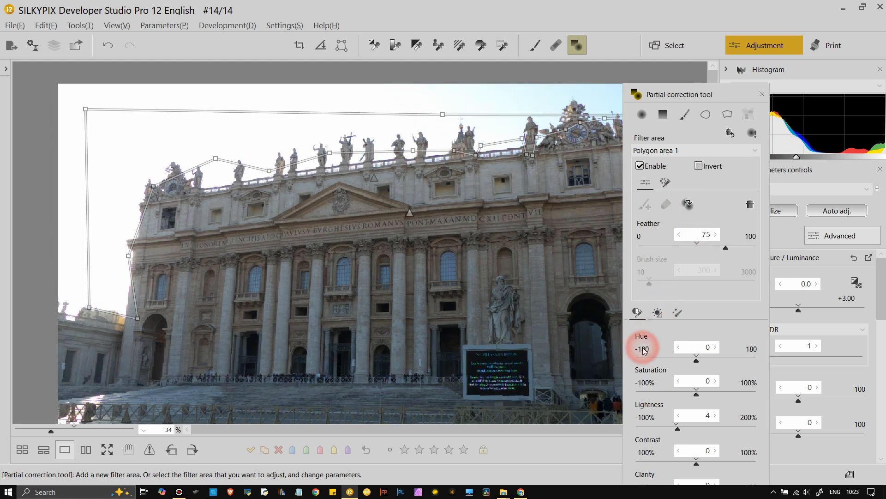
left_click(698, 166)
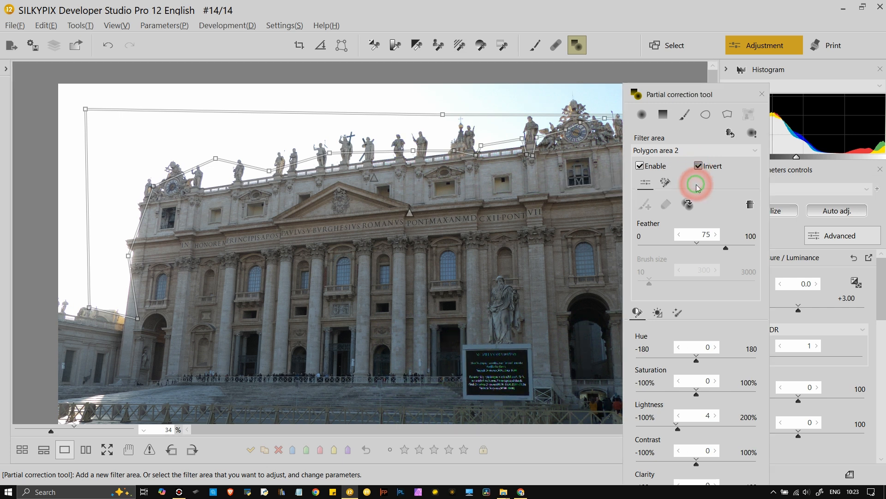
left_click(752, 133)
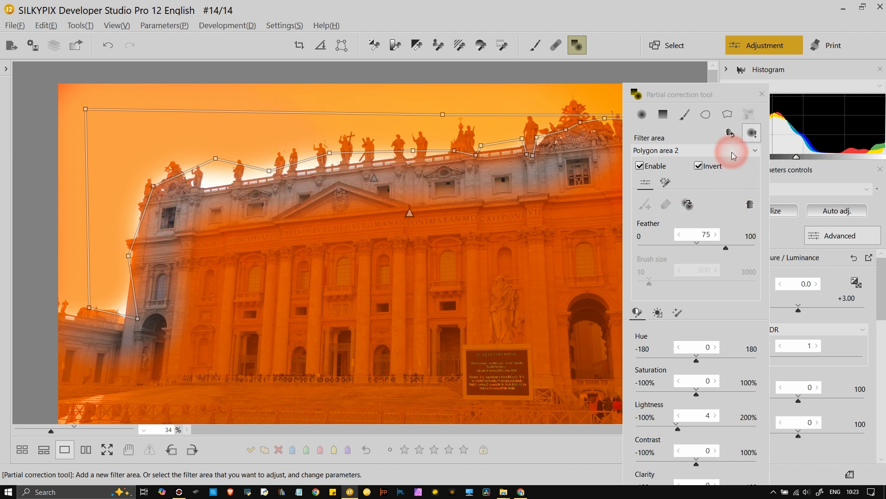
Step: Delete all filter areas and undo the deletion
left_click(729, 134)
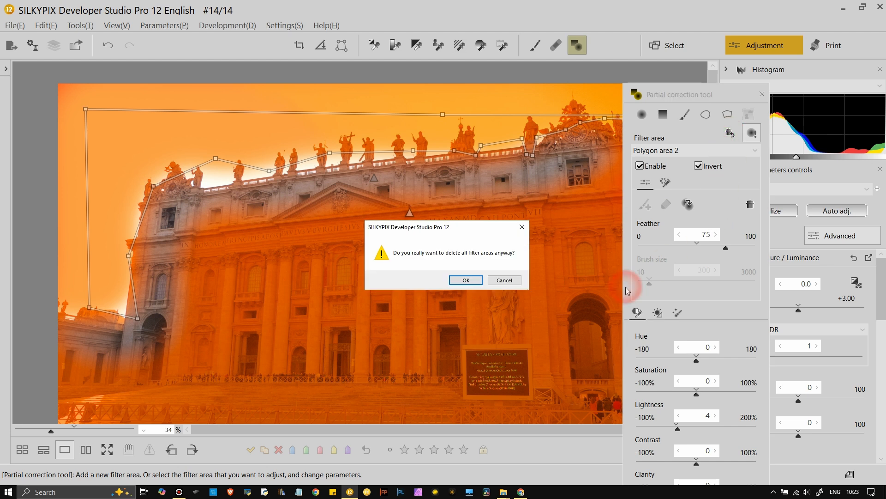
left_click(465, 280)
key("ctrl+z")
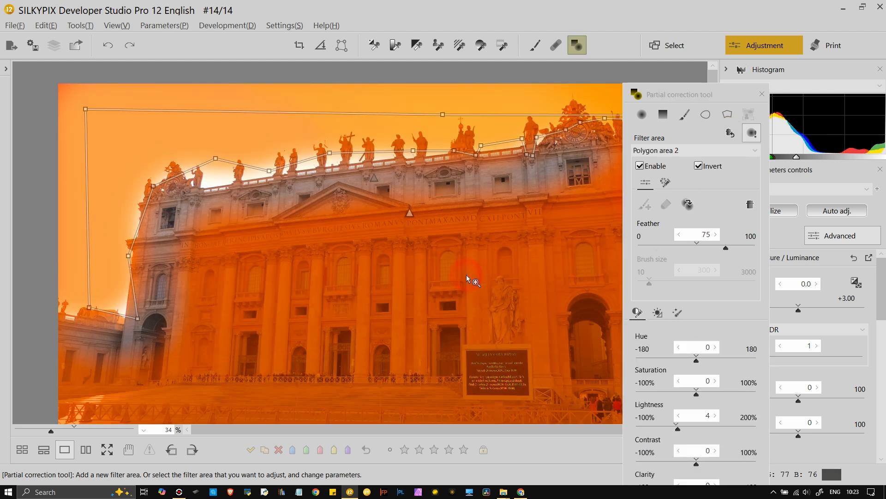
Step: Undo the inversion and duplication of the sky area, hide the mask and shift the tool window off the facade
key("ctrl+z")
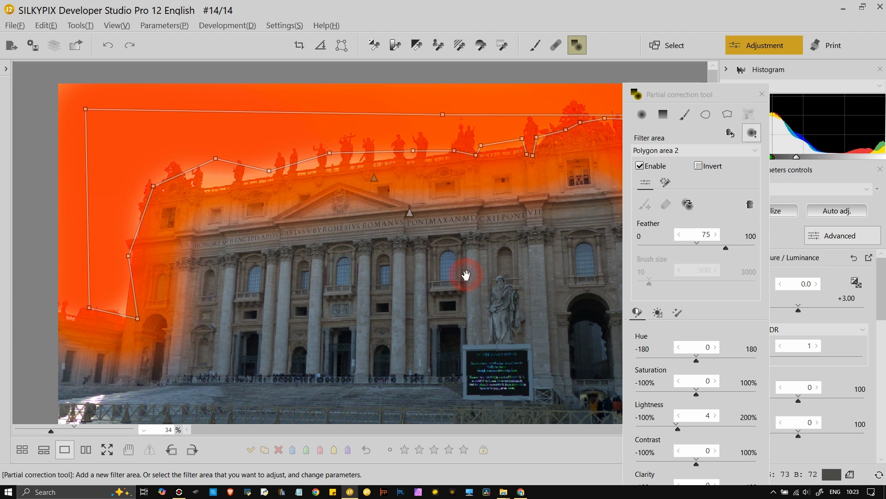
key("ctrl+z")
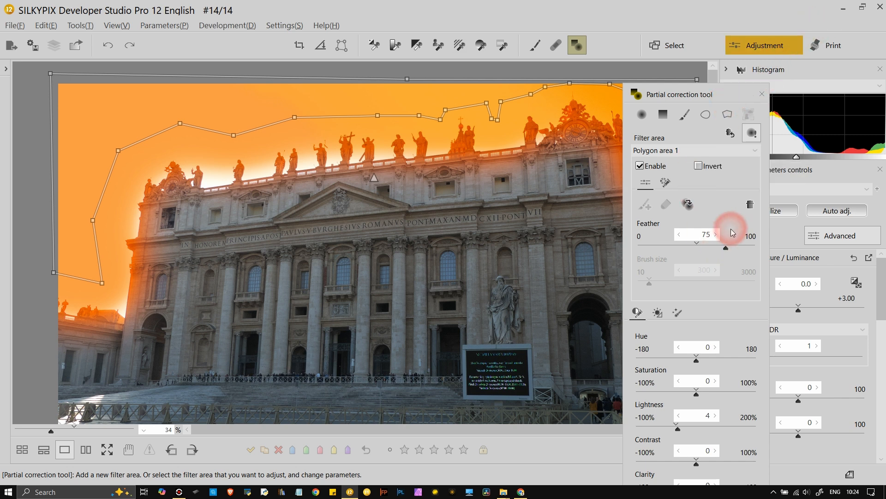
left_click(751, 133)
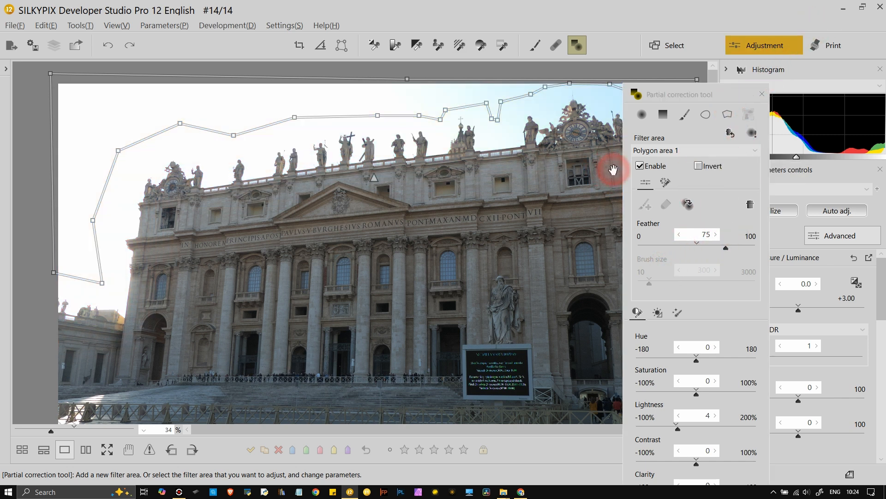
left_click_drag(675, 95, 688, 106)
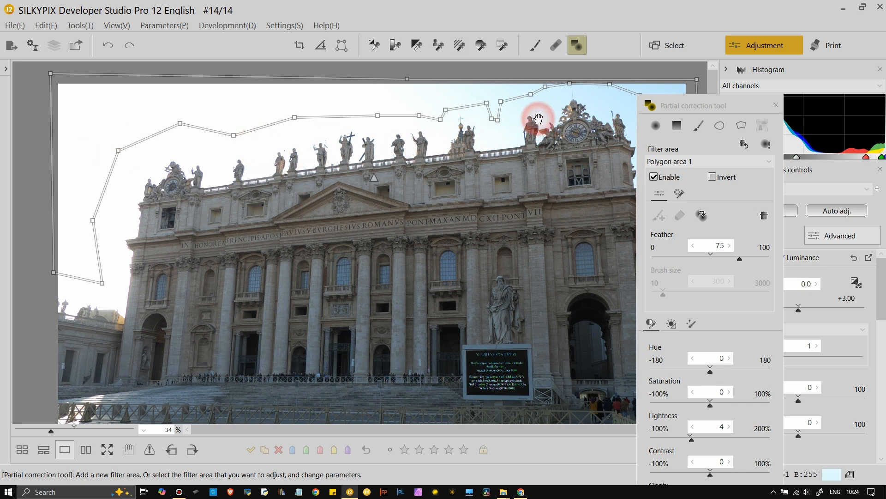
Step: Sample the sky above the facade as the color to be corrected in the sky polygon area
left_click(679, 193)
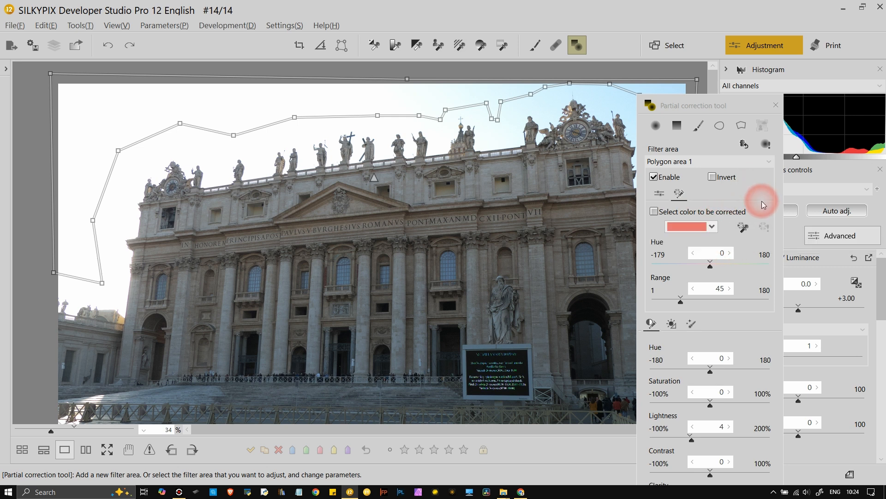
left_click(744, 227)
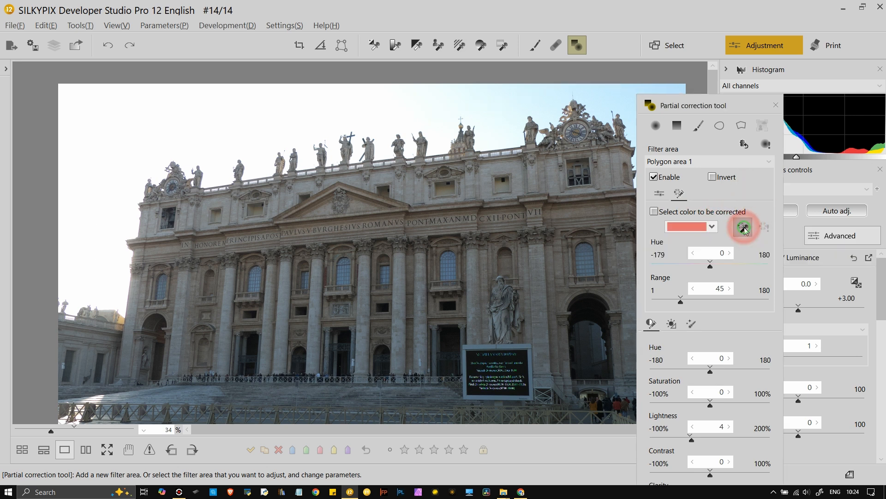
left_click(350, 97)
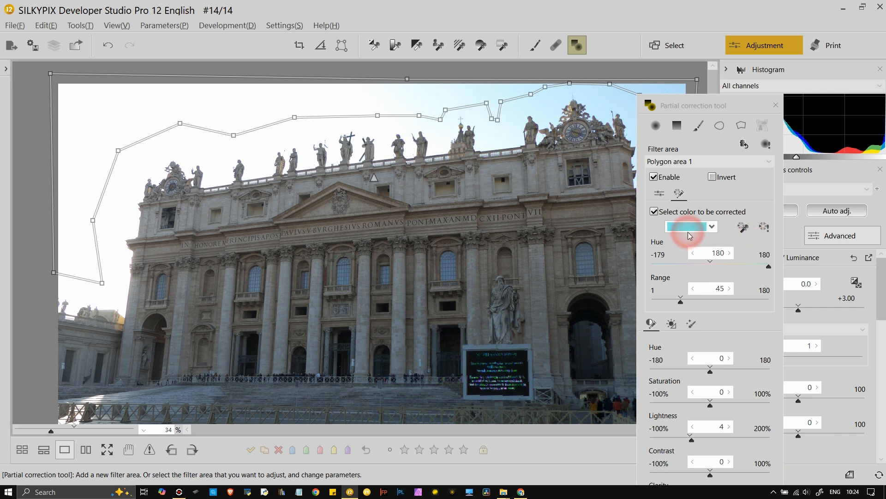
left_click(653, 228)
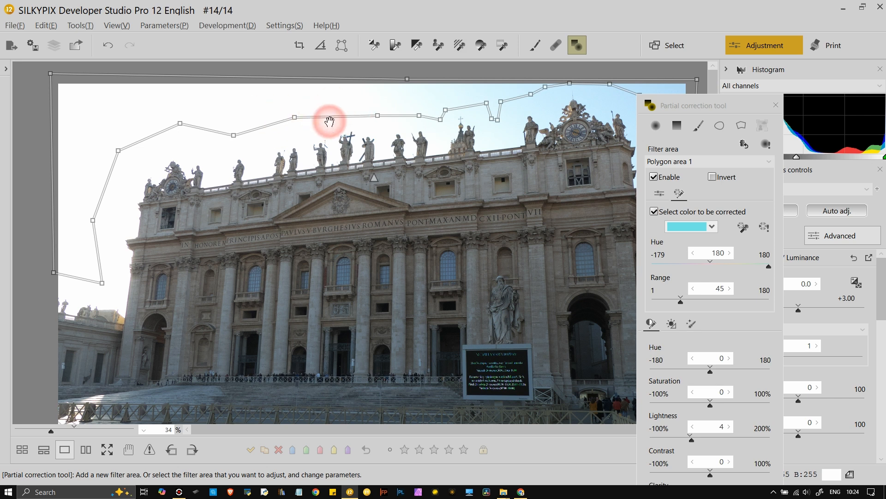
Step: Display the selected color's coverage, try a range of 5, and set the range to 178
left_click(764, 228)
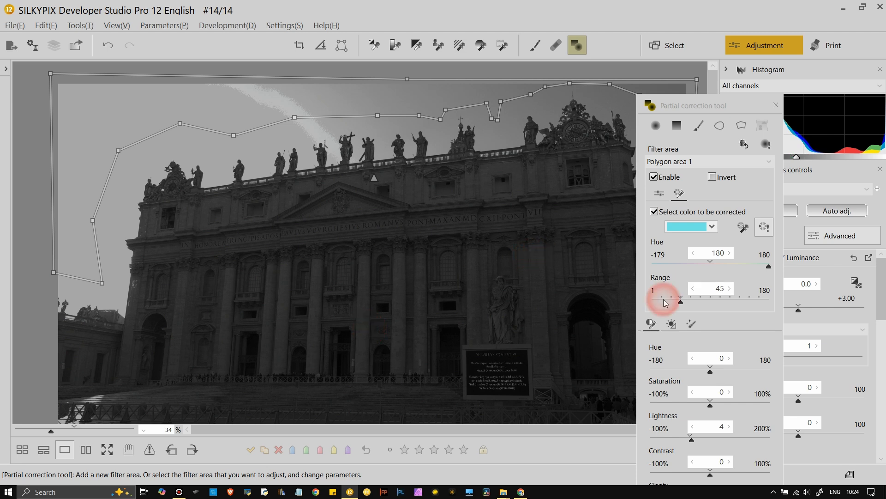
left_click_drag(664, 302, 687, 300)
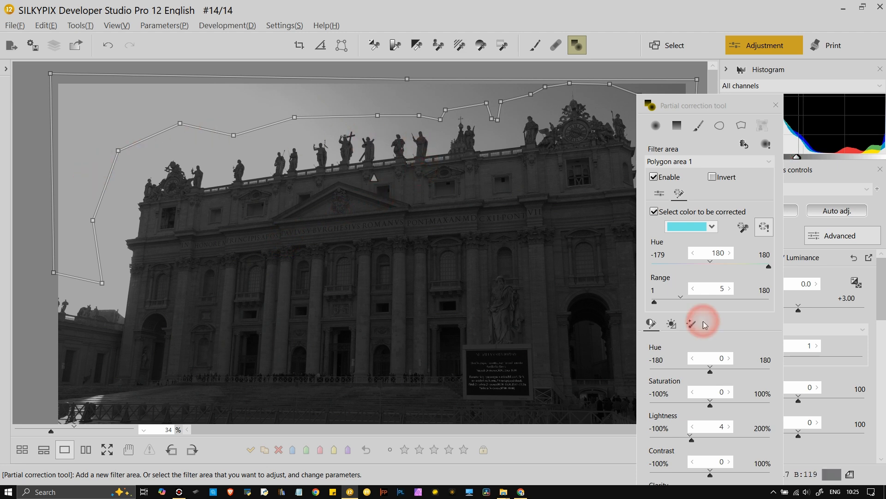
left_click(766, 302)
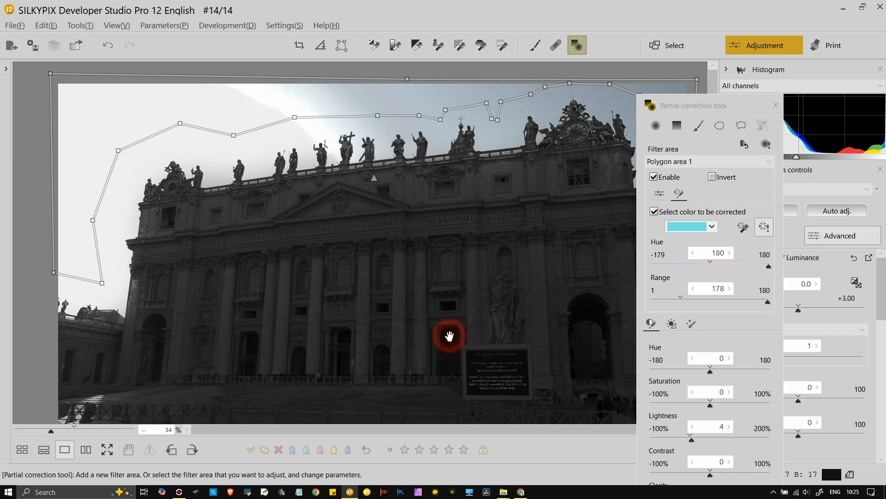
Step: Close the partial correction tool and open the color chart photo from the TUTORIAL folder
left_click(776, 105)
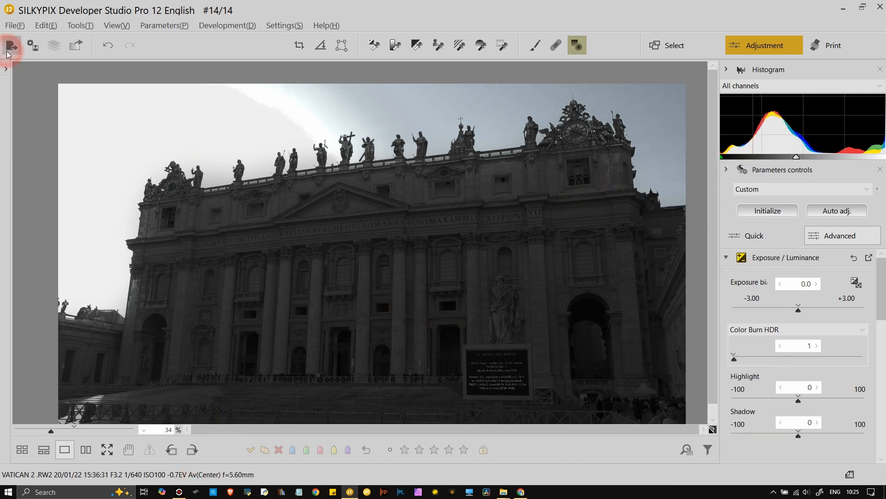
left_click(6, 70)
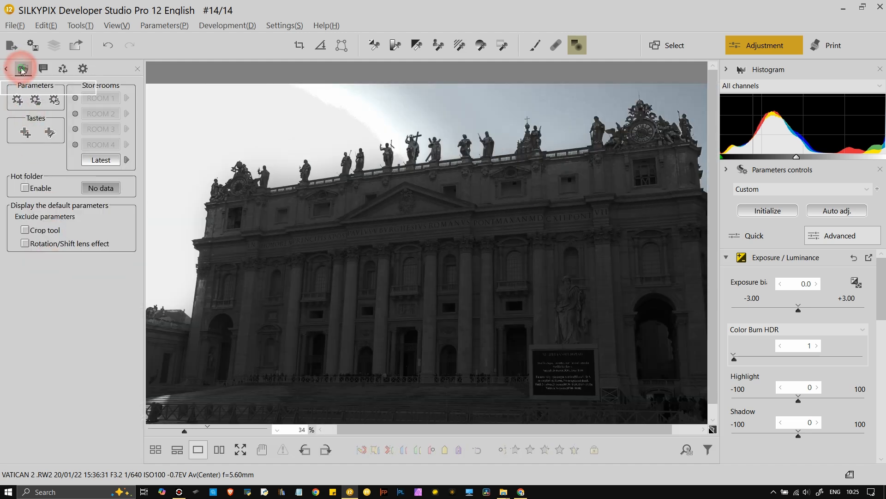
left_click(22, 70)
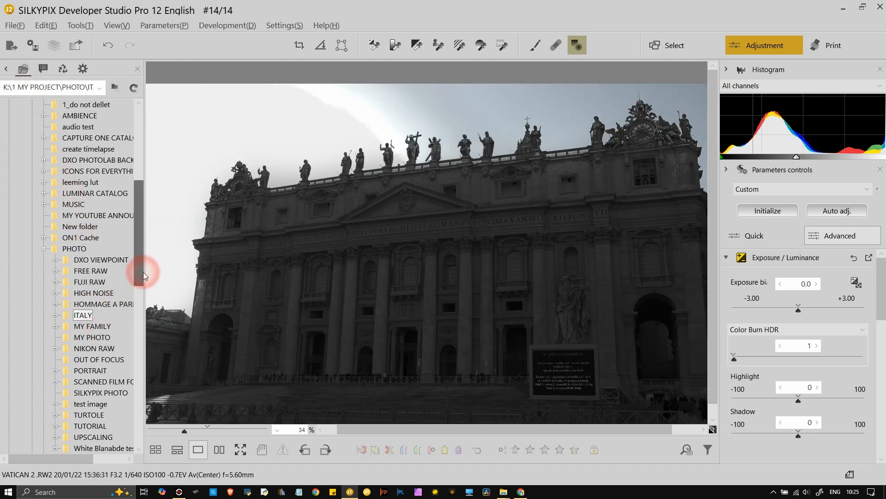
scroll(99, 298, "down", 4)
left_click(94, 305)
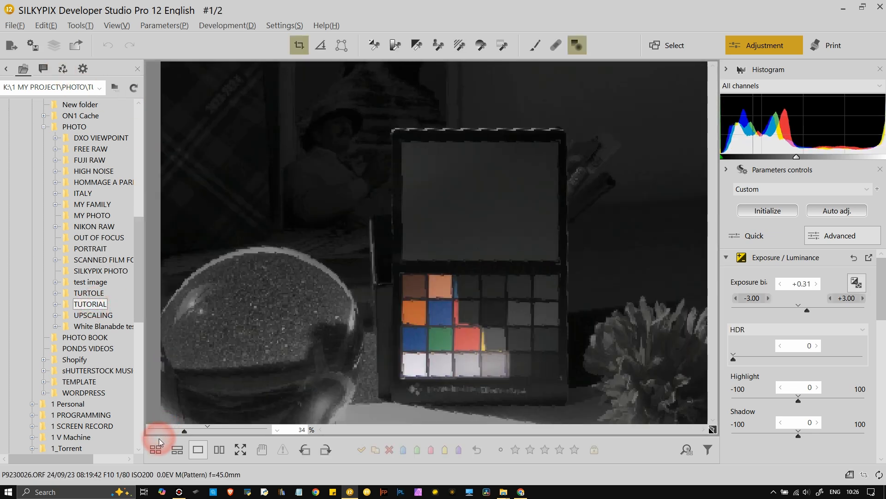
Step: Hide the folder tree and initialize all development parameters of the color chart photo
left_click(461, 327)
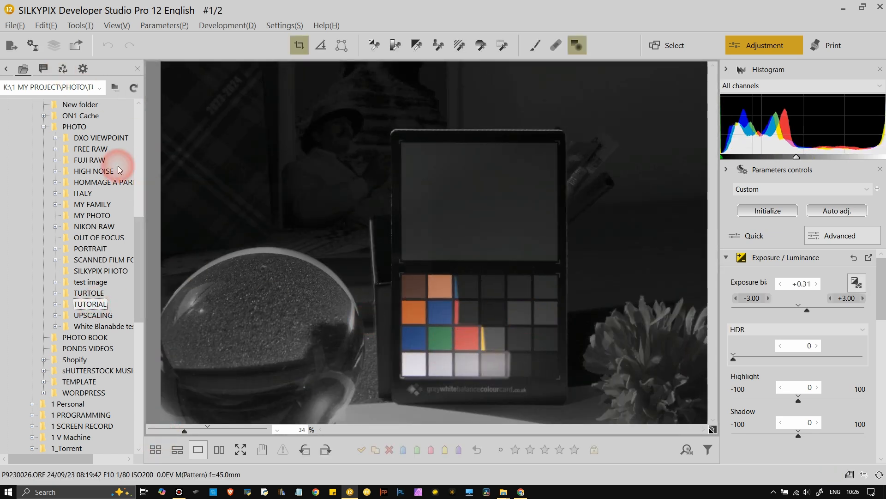
left_click(8, 69)
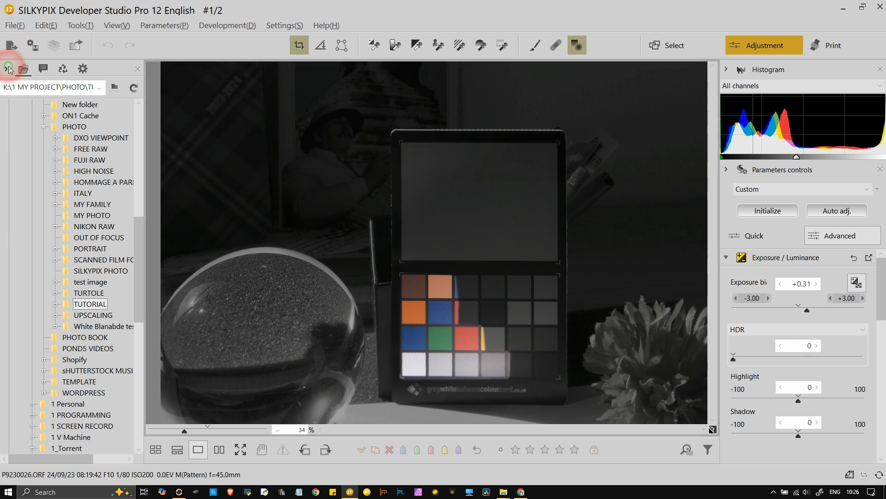
left_click(322, 254)
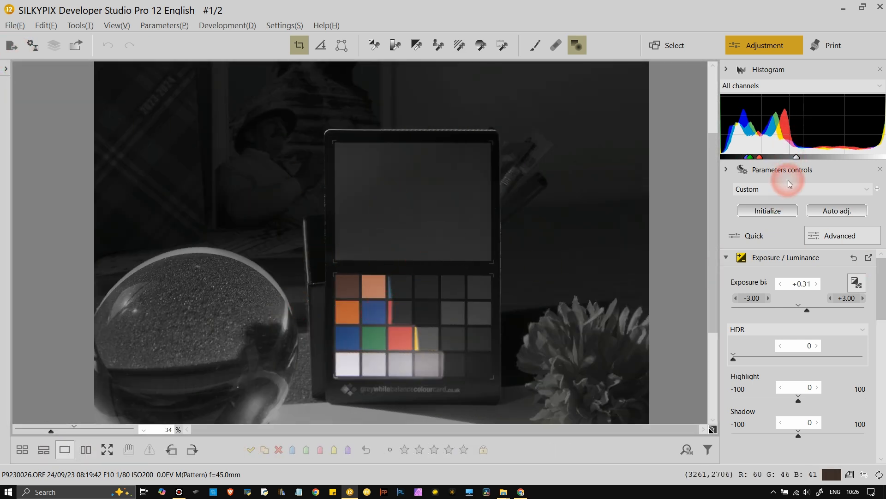
left_click(781, 212)
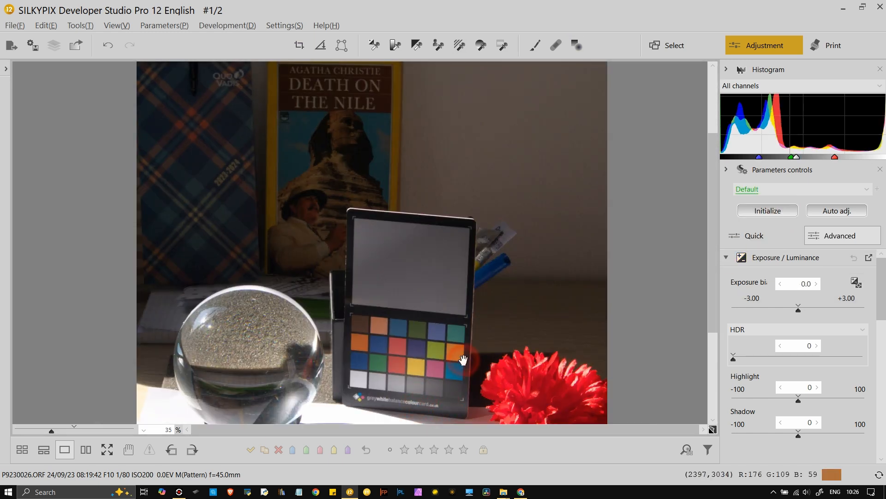
Step: Open the partial correction tool with the color chart enlarged to 105%, and shift the tool window beside the chart
left_click_drag(389, 345, 404, 234)
left_click(73, 429)
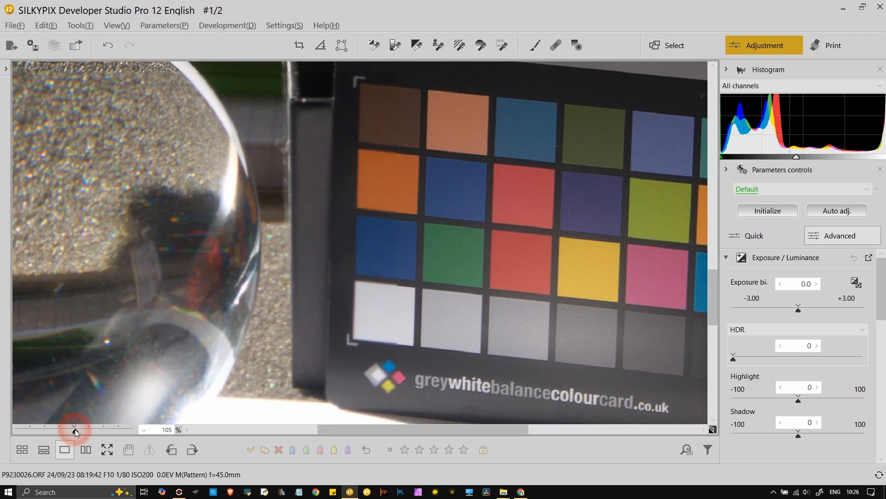
left_click_drag(639, 311, 341, 311)
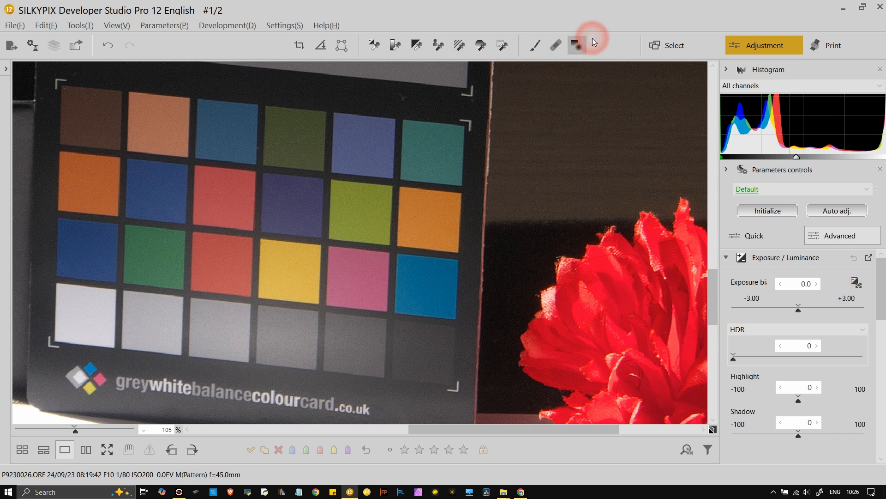
left_click(577, 44)
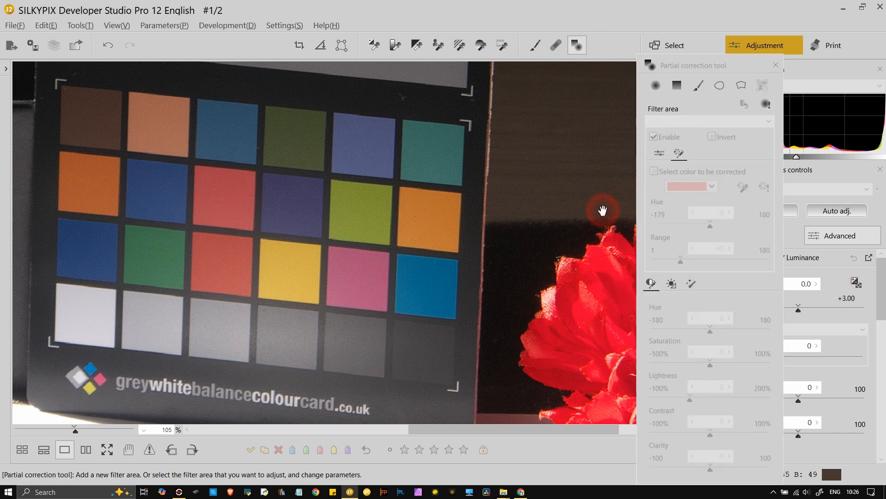
left_click_drag(701, 59, 552, 56)
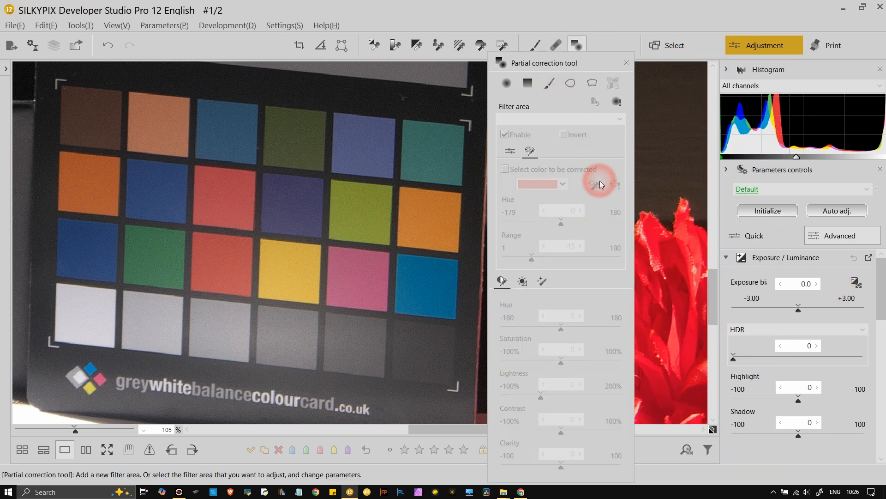
Step: Draw a polygon filter area around the chart's grey row, the fifth color column above it and the yellow patch
left_click(592, 83)
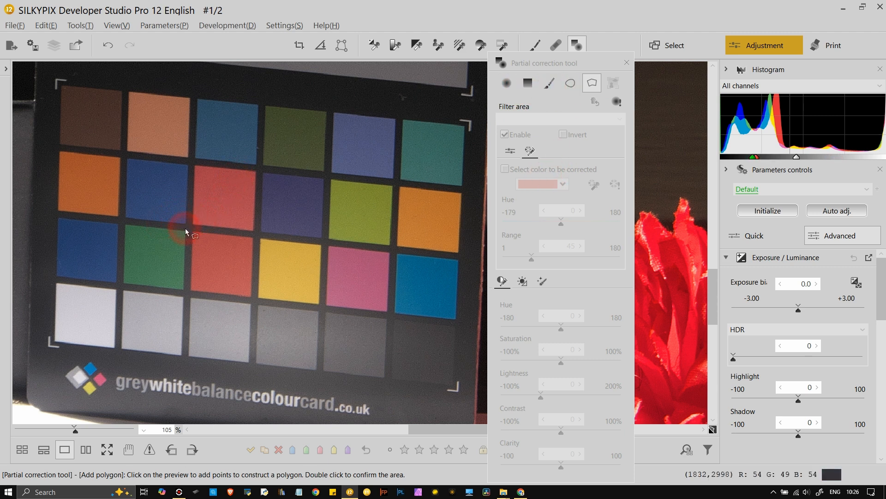
left_click(49, 281)
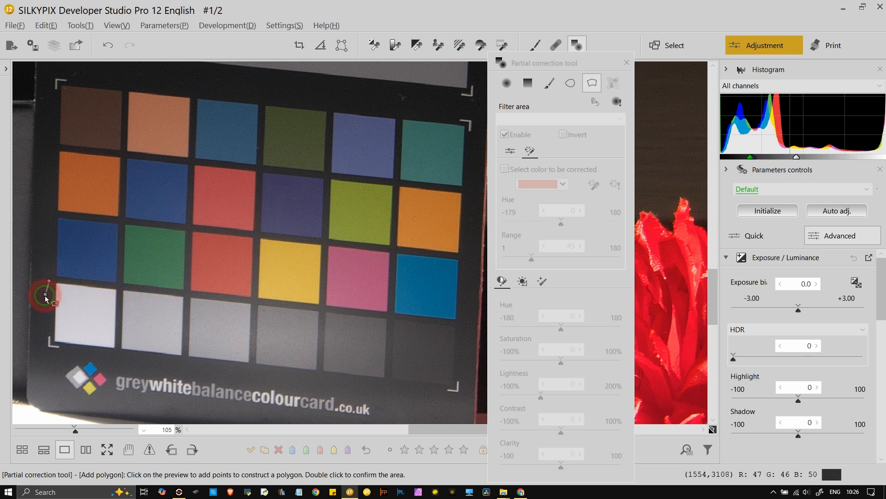
left_click(49, 345)
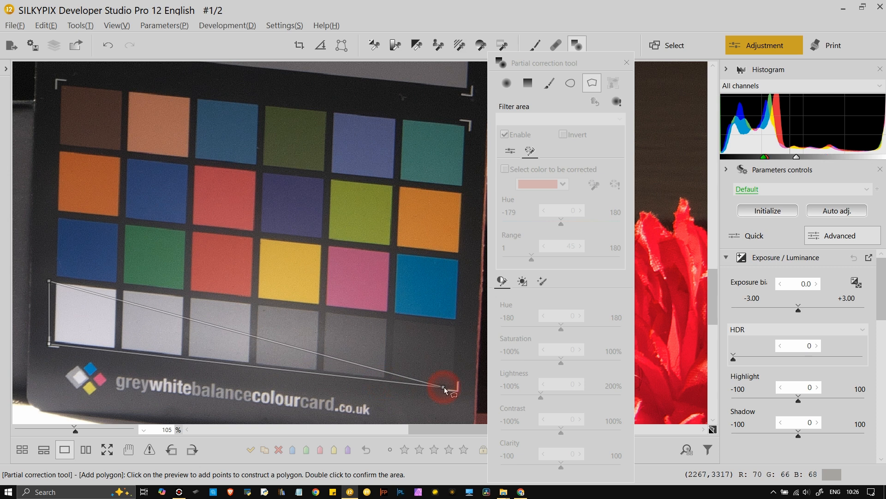
left_click(458, 319)
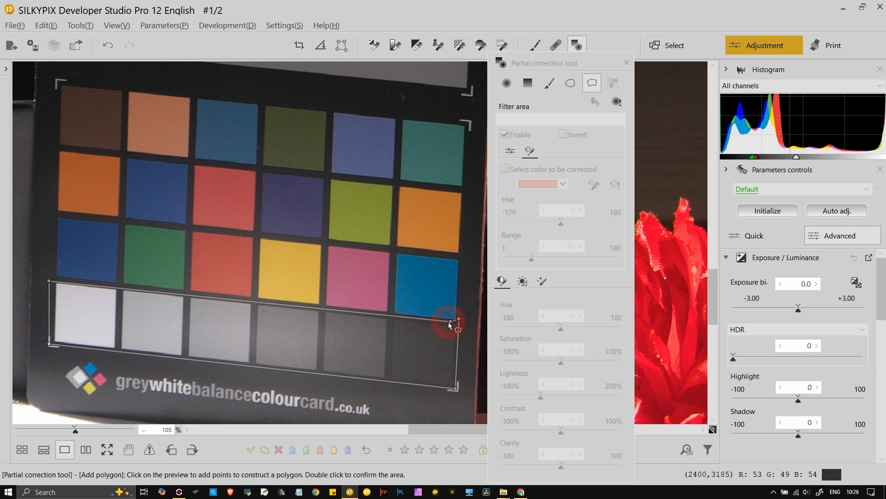
left_click(391, 317)
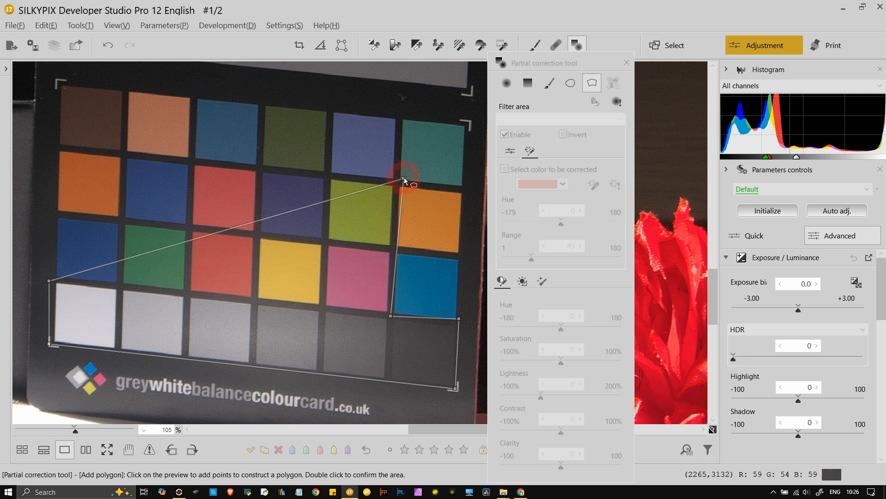
left_click(401, 113)
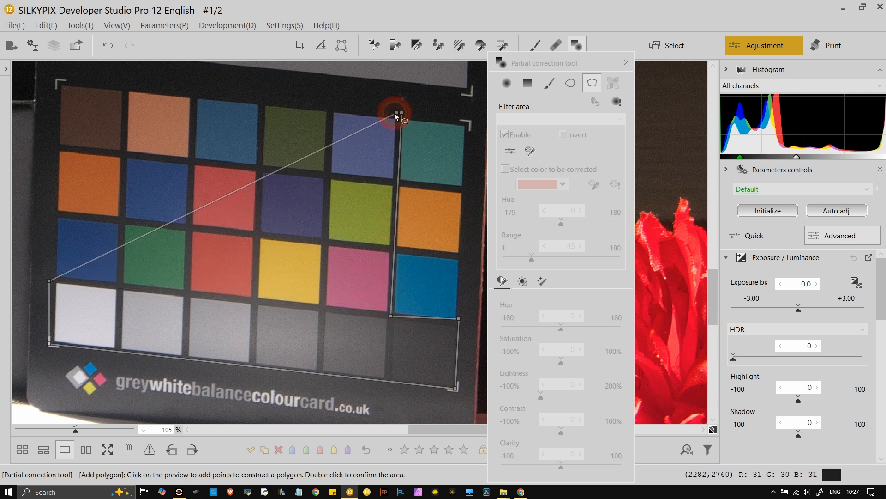
left_click(330, 105)
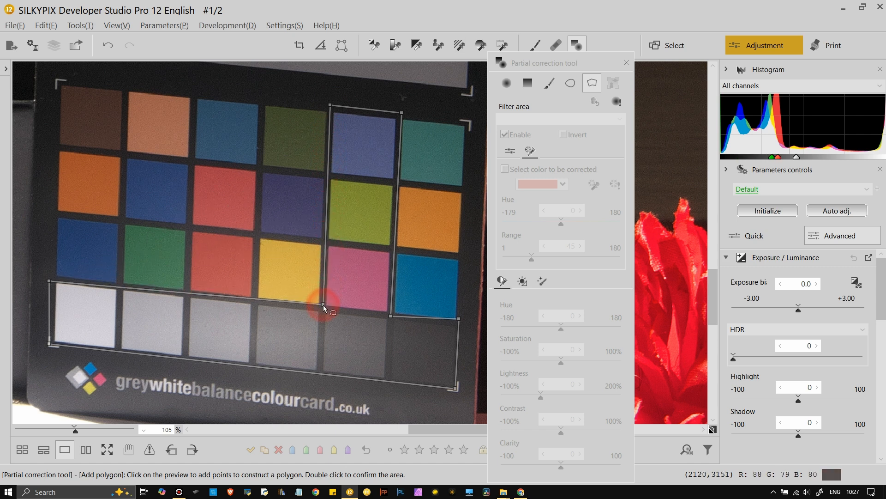
left_click(325, 242)
left_click(257, 237)
double_click(251, 297)
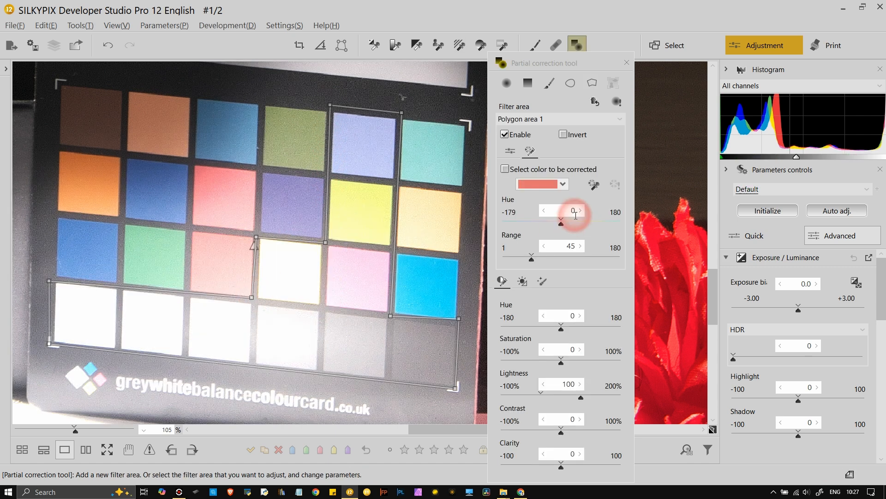
Step: Display the filter area mask and set the chart polygon's feather to 1
left_click(619, 104)
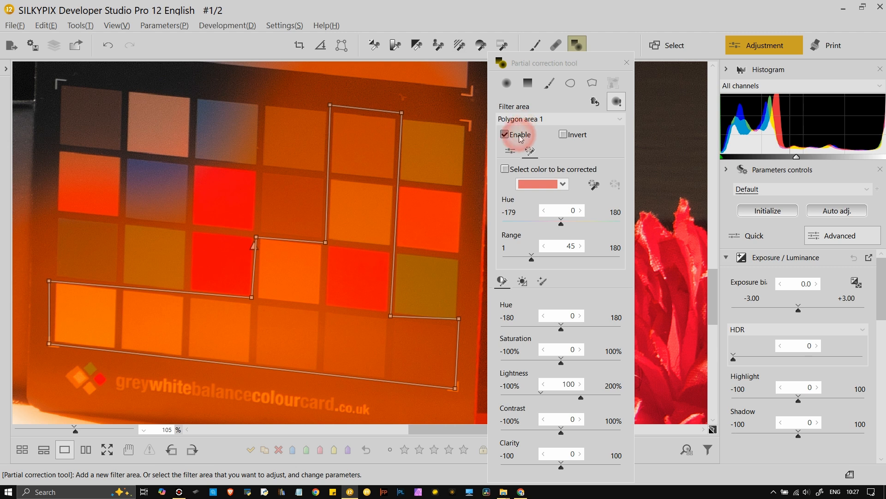
left_click(511, 153)
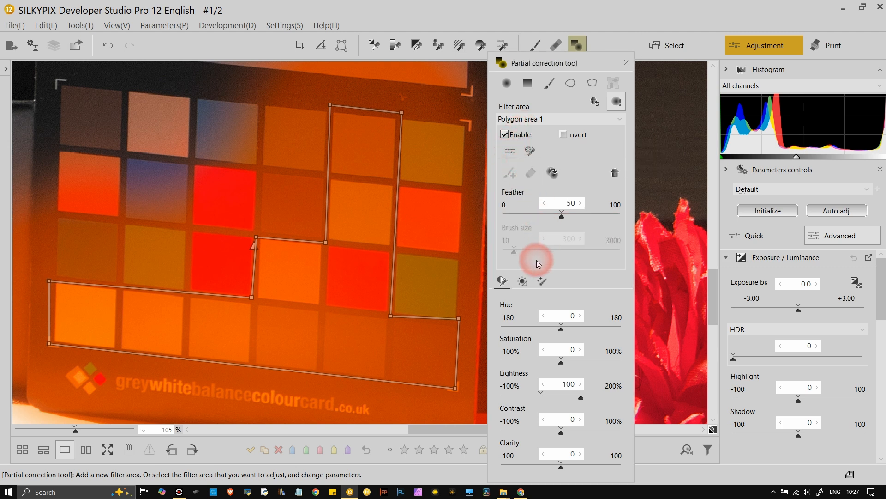
left_click_drag(561, 217, 504, 218)
left_click(409, 239)
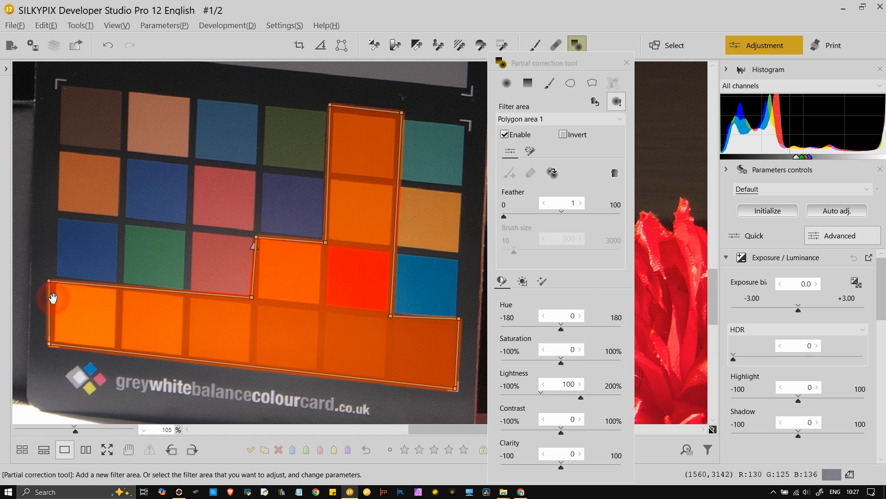
Step: Hide the filter area mask and reset the chart polygon's lightness to 0
left_click(615, 103)
left_click(616, 107)
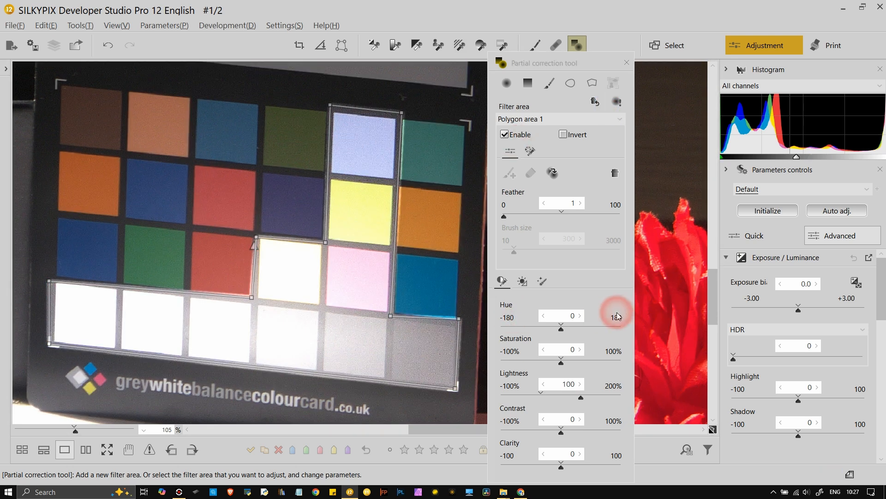
left_click(542, 398)
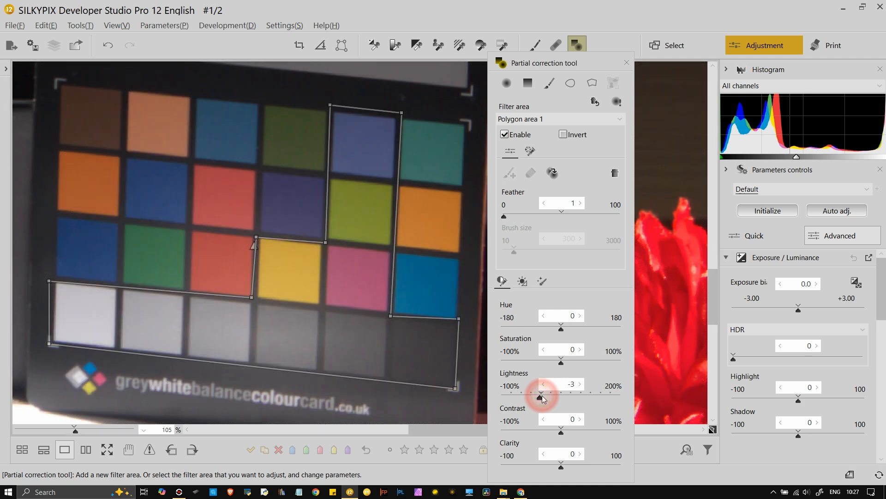
left_click_drag(542, 398, 541, 397)
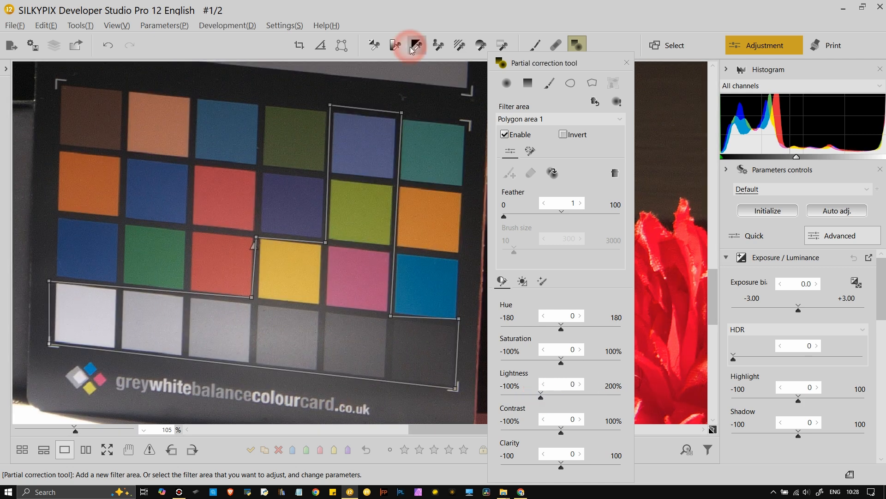
Step: Limit the polygon correction to the color sampled from the pink patch and display the selected color range on the chart
left_click(530, 151)
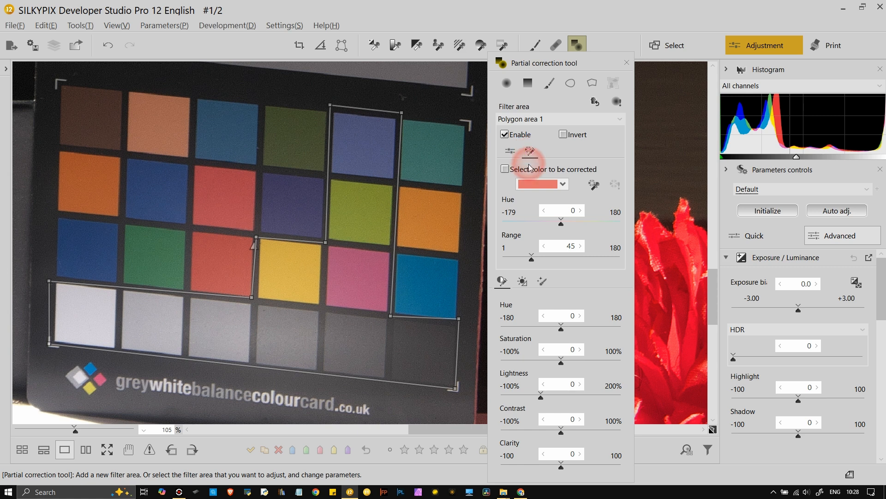
left_click(594, 185)
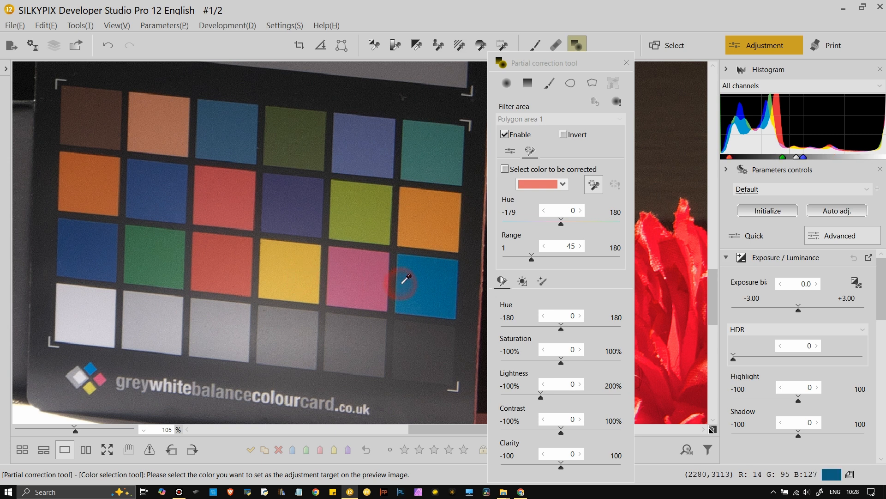
left_click(365, 279)
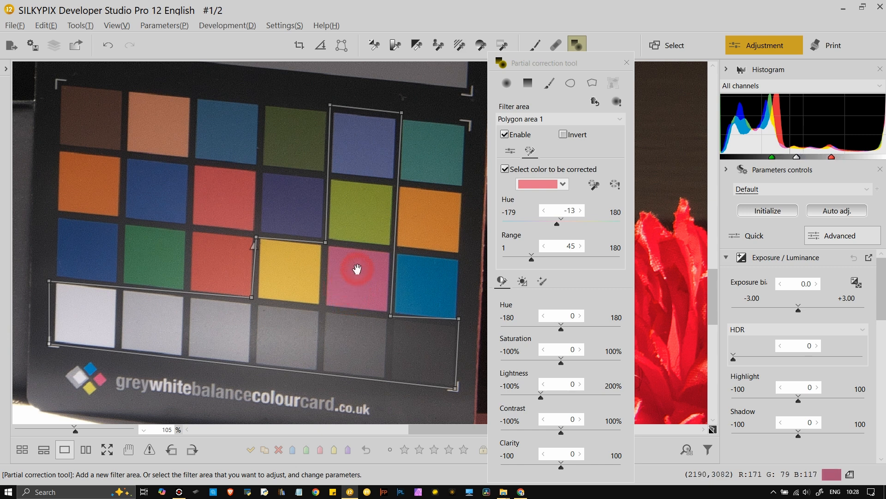
left_click(613, 190)
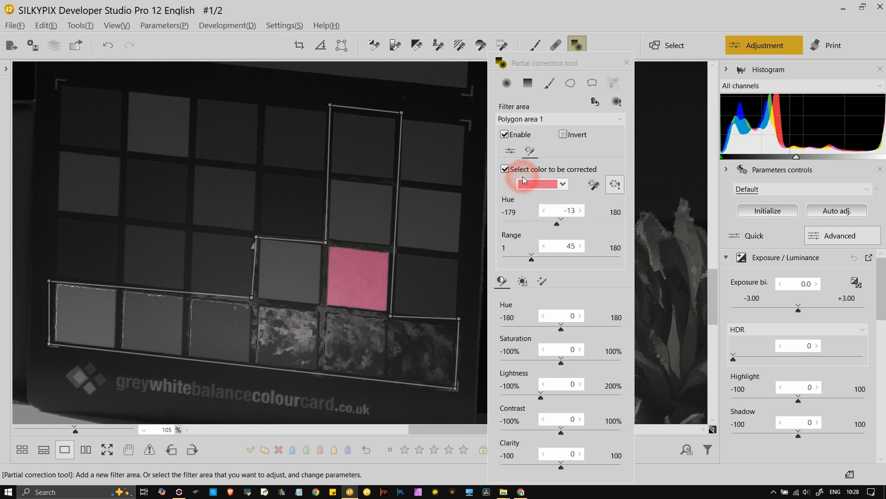
Step: Sample the yellow patch as the color to be corrected
left_click(537, 187)
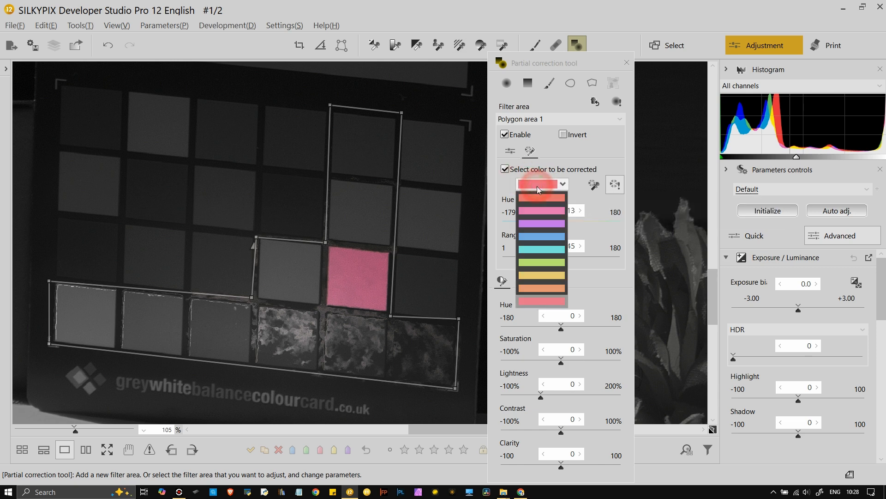
left_click(537, 184)
left_click(594, 184)
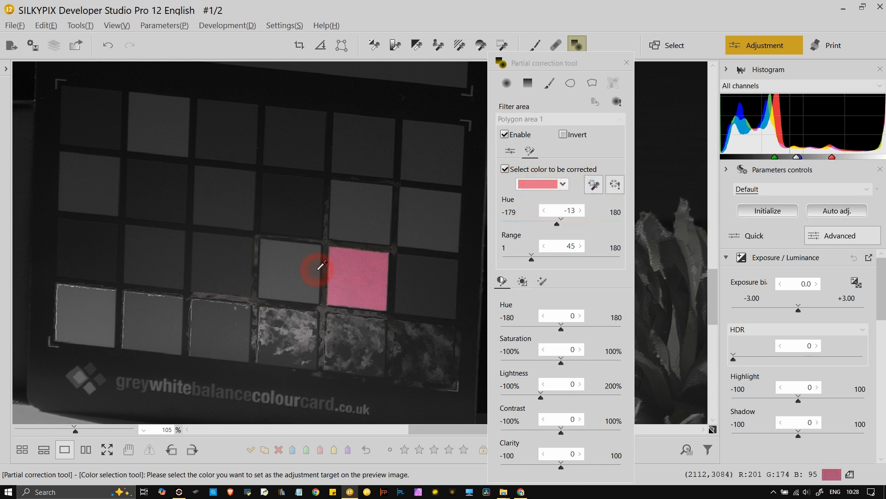
left_click(302, 266)
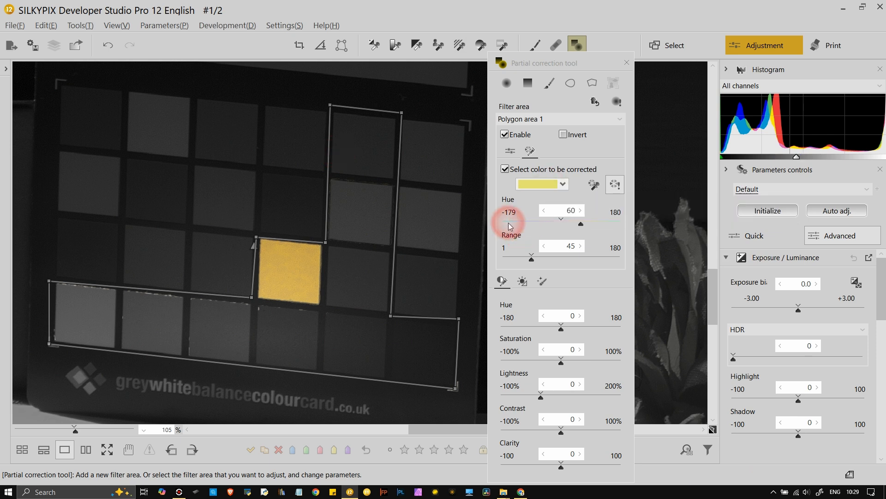
Step: Try shifting the target hue to 84 and resample the yellow patch to restore it as the target color
left_click(580, 224)
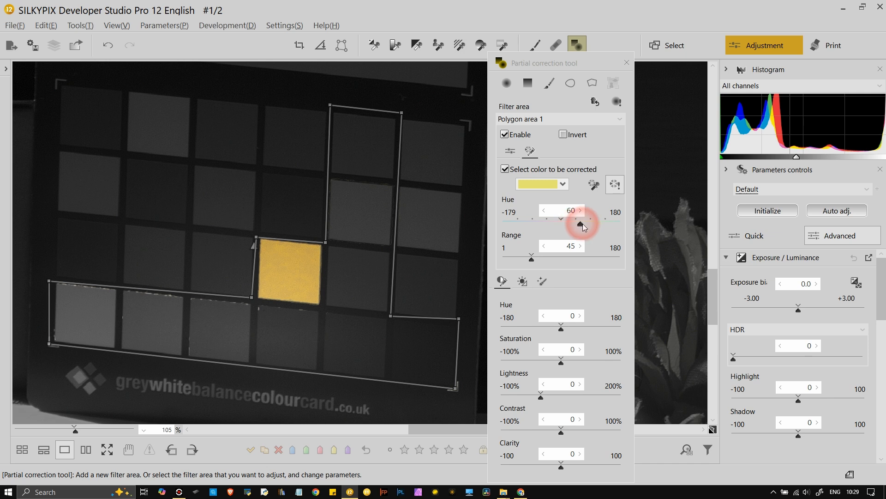
left_click(562, 223)
mouse_move(582, 223)
left_mouse_down()
mouse_move(539, 224)
mouse_move(597, 226)
mouse_move(588, 226)
left_mouse_up()
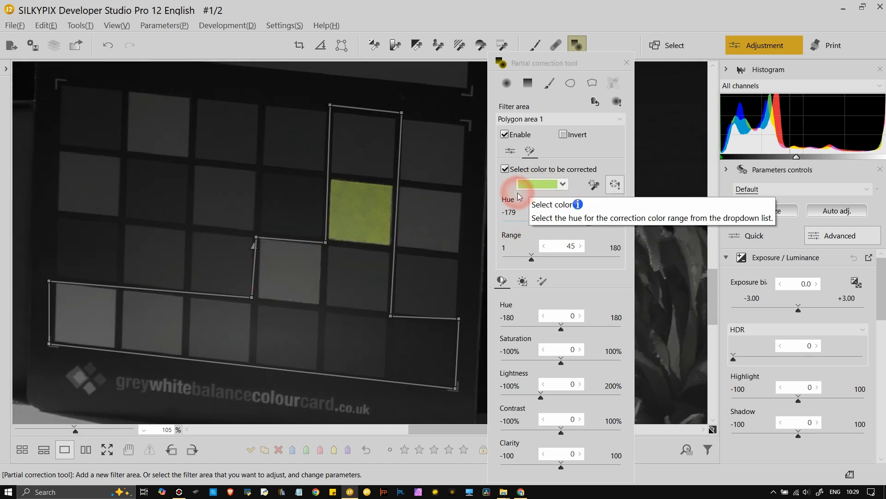
left_click(595, 184)
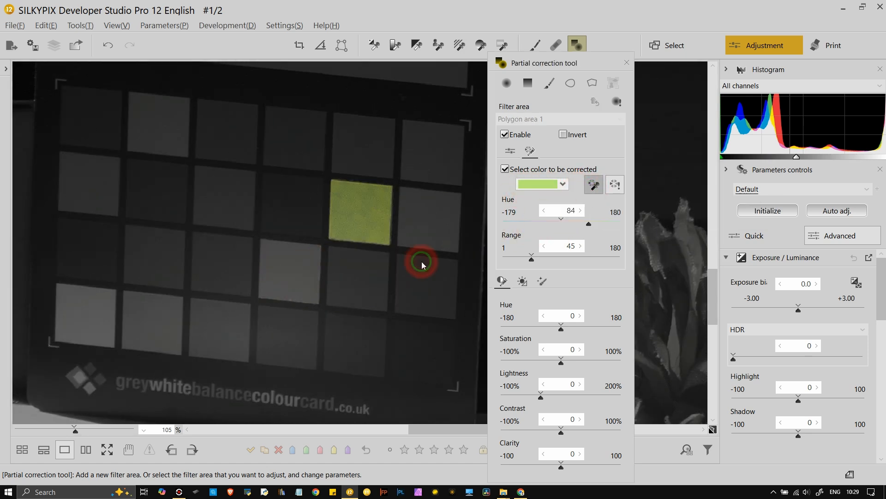
left_click(304, 277)
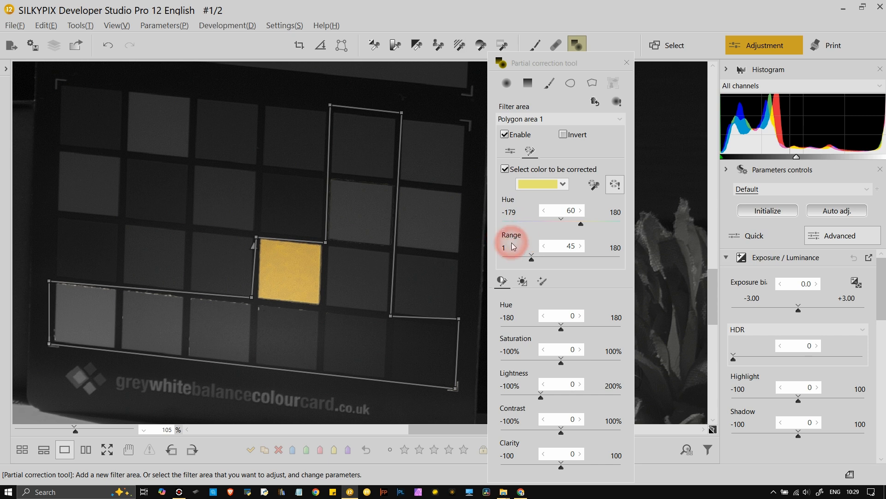
Step: Try the target color range at 2 and at 169 to compare a narrow and a wide selection
left_click(505, 260)
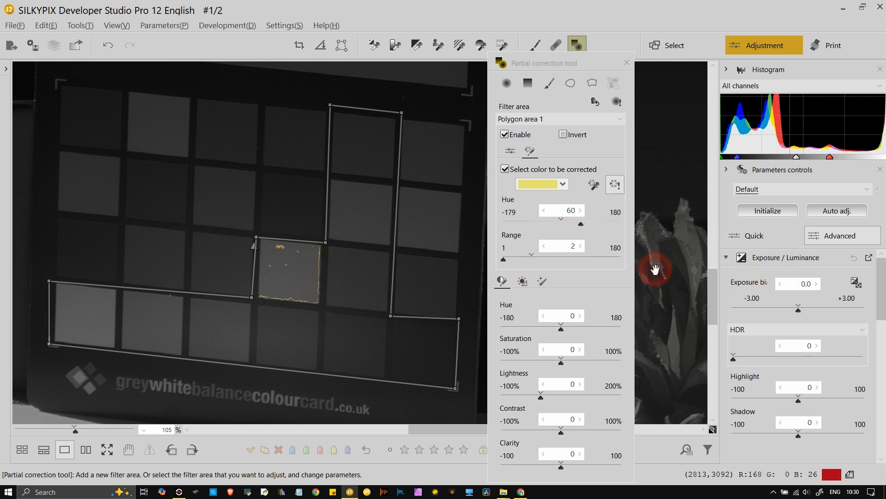
left_click(611, 260)
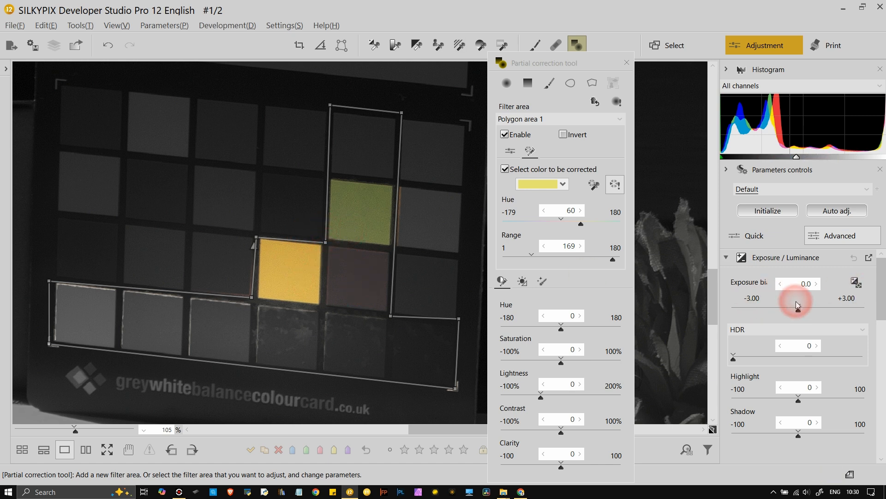
Step: Open the Fine color controller and examine the hue sectors of its color circle
scroll(817, 308, "down", 1)
scroll(817, 309, "down", 7)
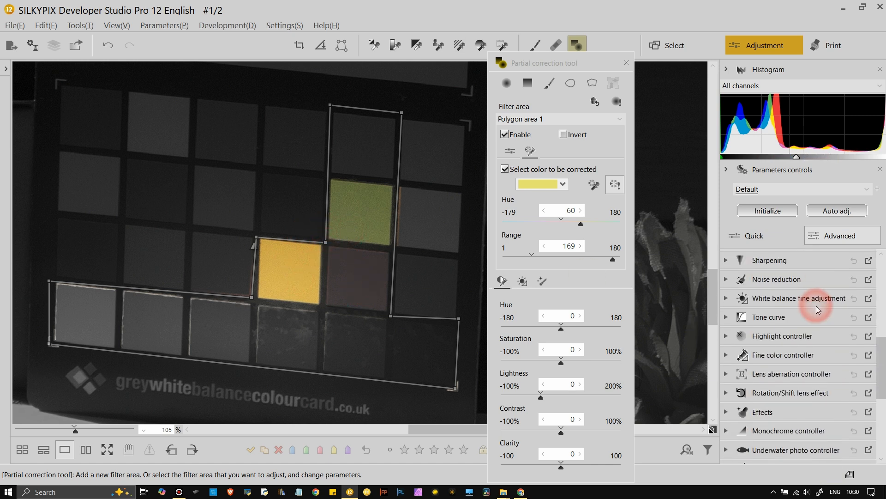
scroll(816, 305, "down", 1)
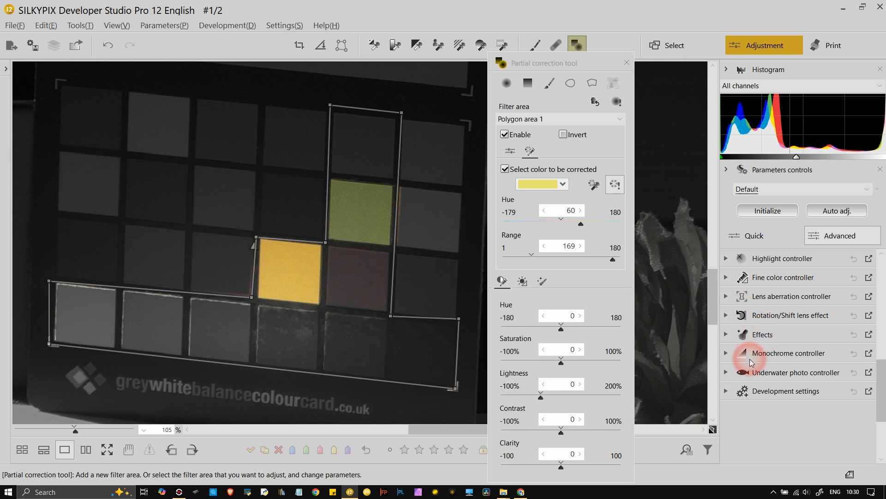
left_click(792, 277)
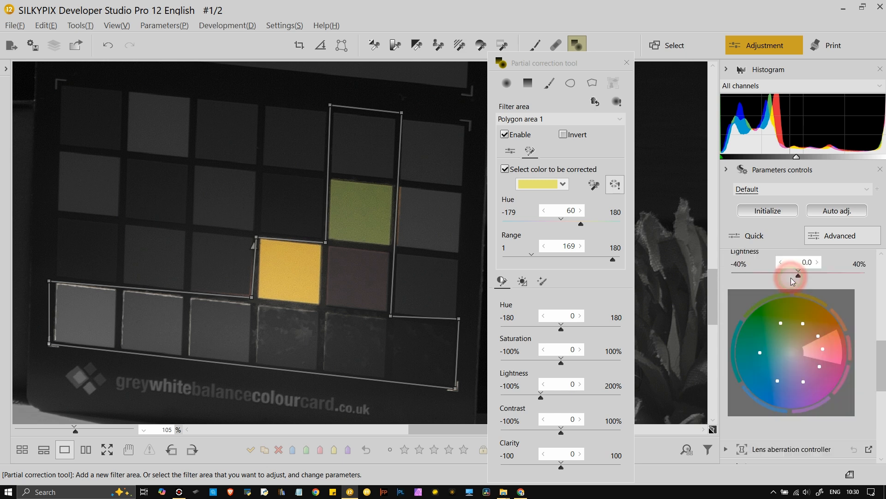
left_click(770, 344)
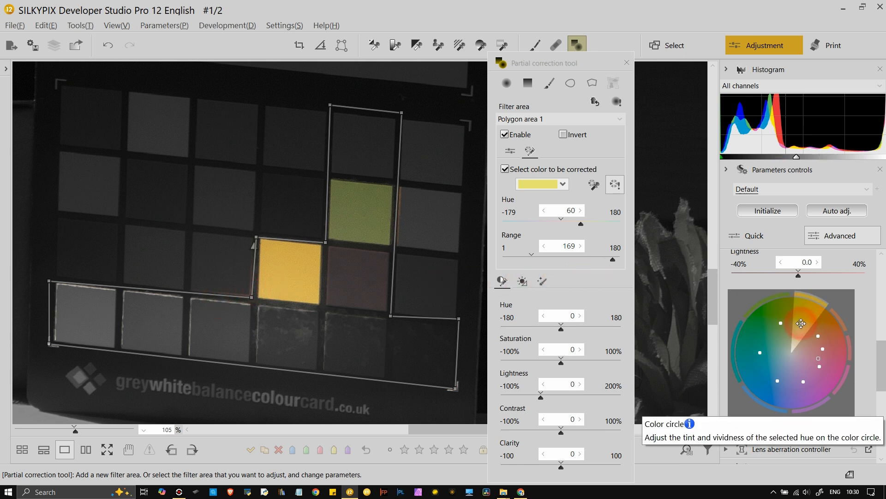
Step: Extend the target color range to 180, compare it with the color circle, and reset the range to 45
left_click(532, 274)
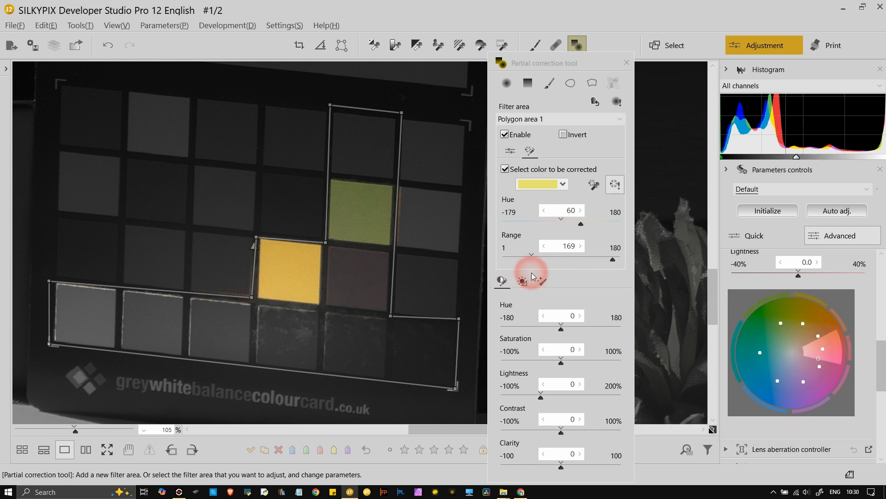
left_click_drag(616, 262, 625, 262)
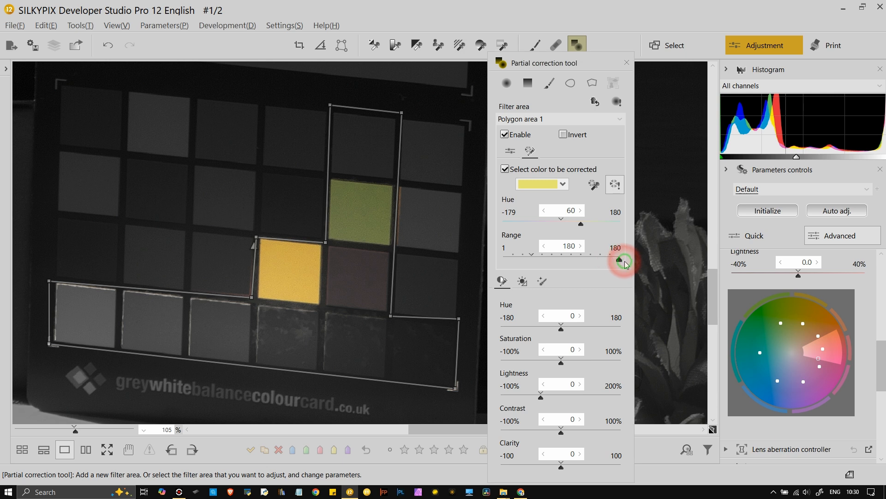
left_click(579, 210)
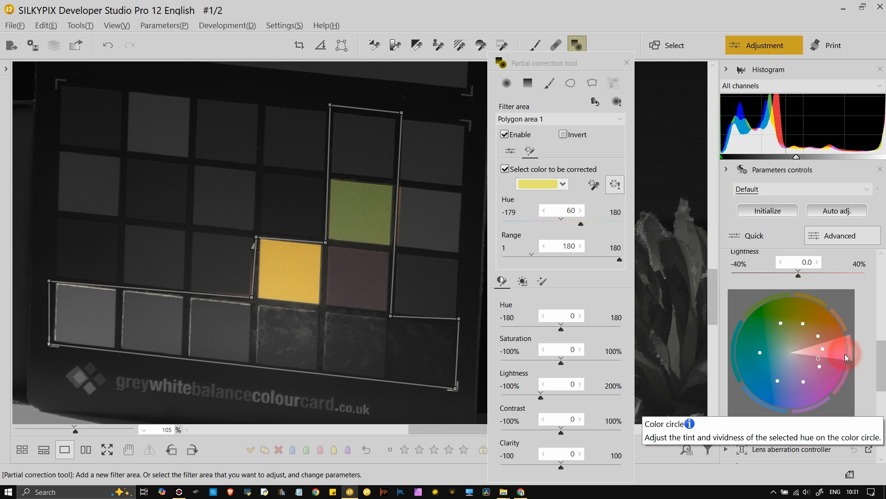
left_click(532, 257)
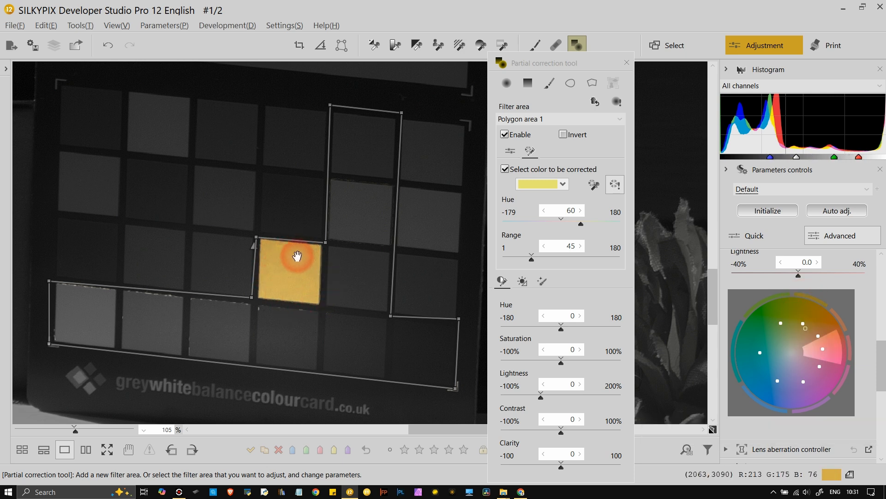
Step: Narrow the color range to 20 and to 4, compare each with the circle's yellow sector, and reset it to 45
left_click_drag(509, 262, 516, 259)
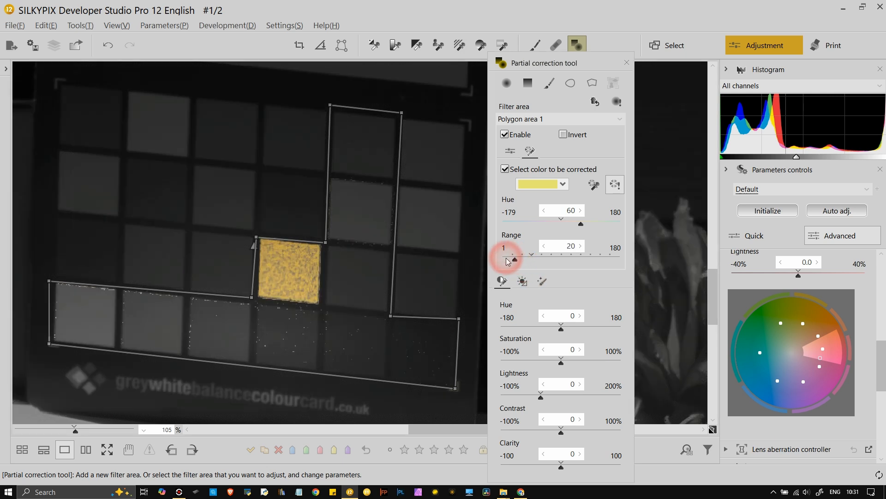
left_click(812, 297)
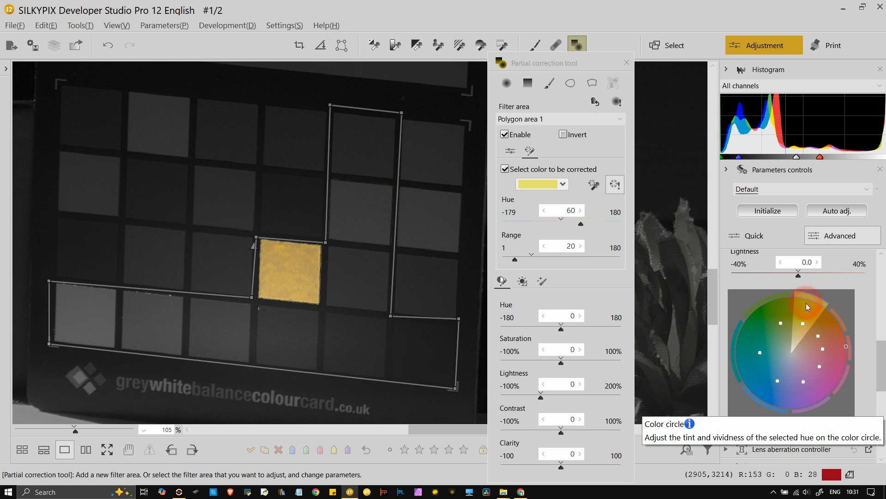
left_click_drag(511, 261, 507, 262)
left_click(813, 292)
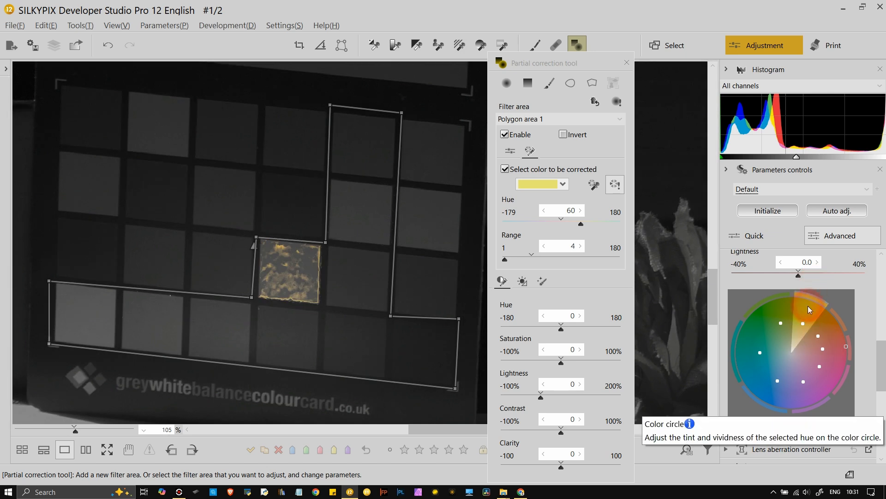
left_click(532, 249)
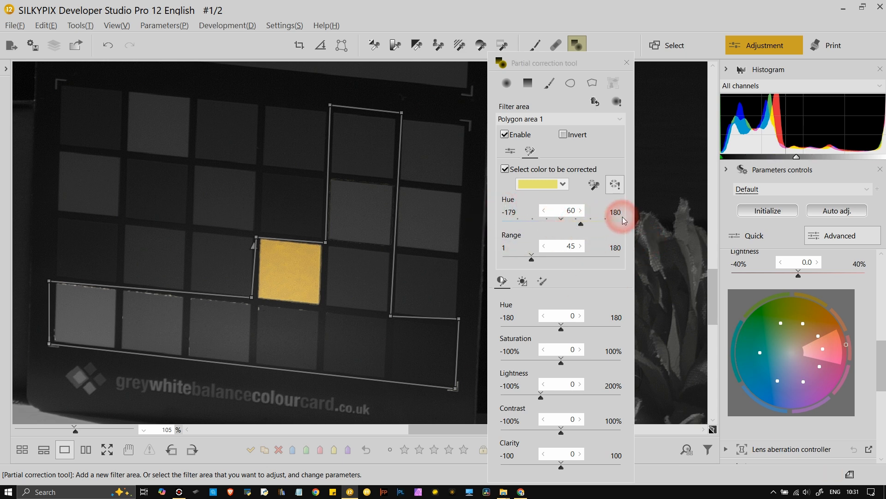
Step: Reset the target hue to 0 and sample the yellow patch again as the color to be corrected
left_click_drag(613, 223, 562, 222)
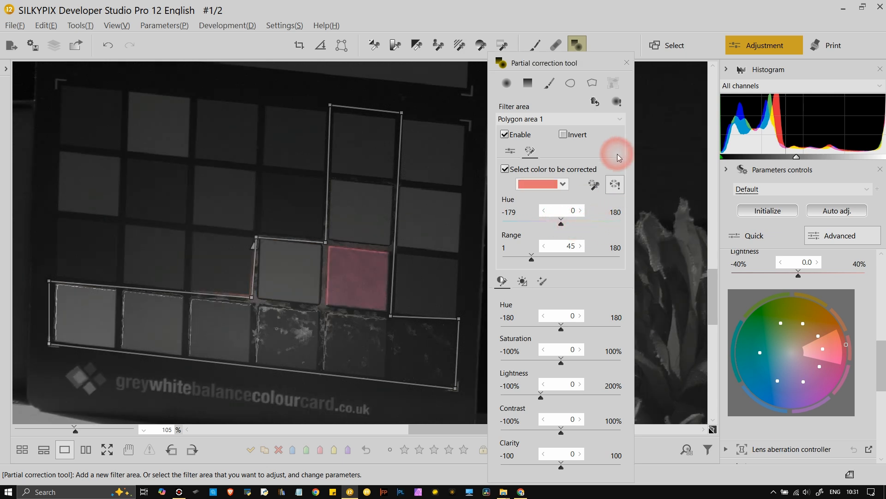
left_click(593, 184)
left_click(254, 287)
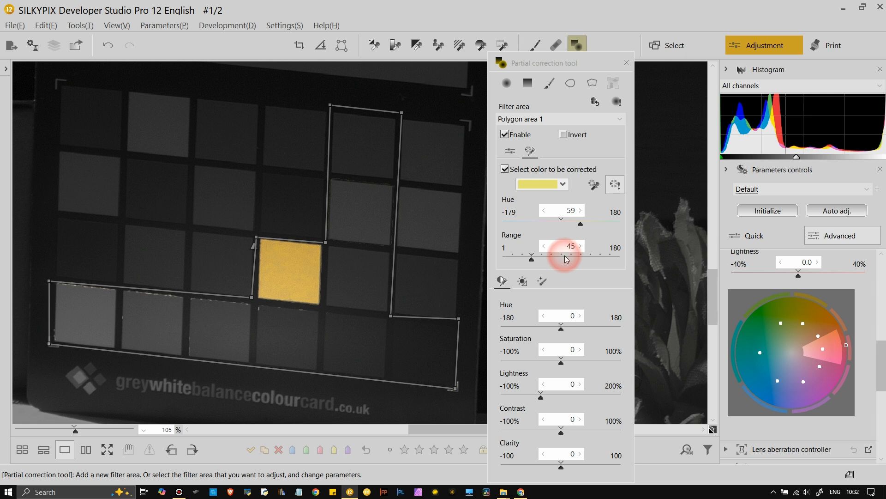
Step: Examine the yellow, green and magenta sectors of the Fine color controller's circle and its hue, saturation and lightness controls
left_click(799, 305)
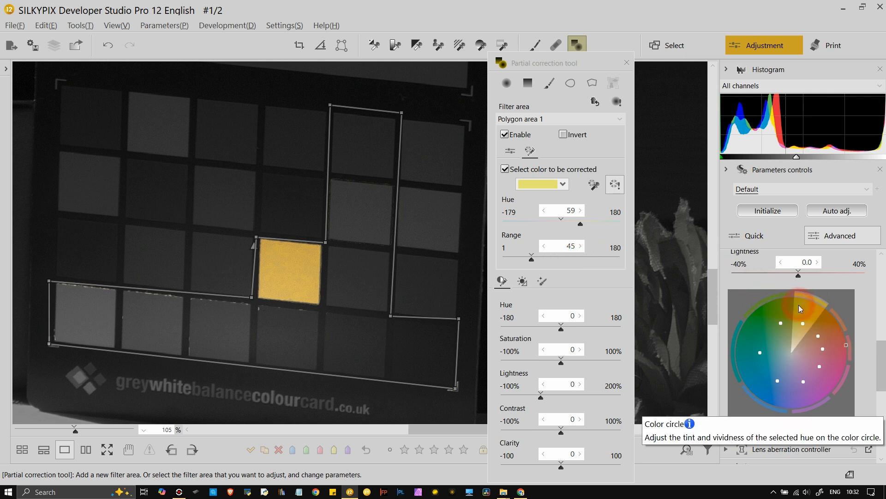
left_click(752, 300)
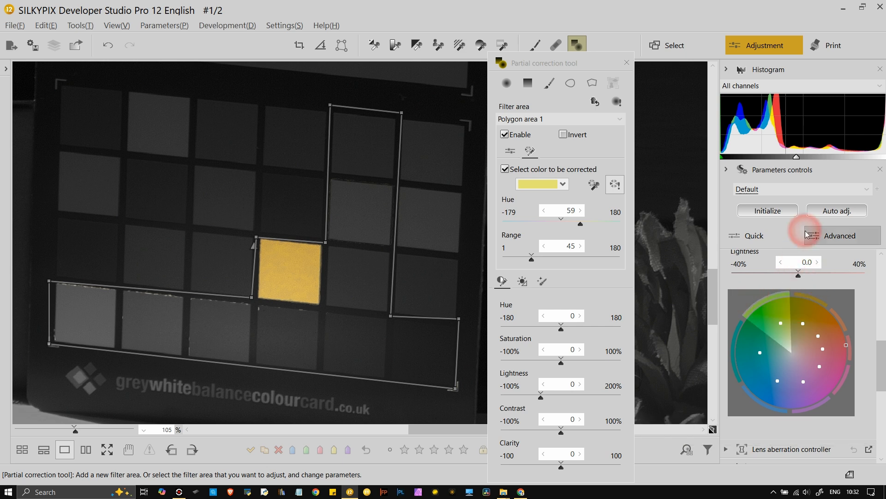
scroll(776, 292, "up", 4)
scroll(777, 292, "down", 3)
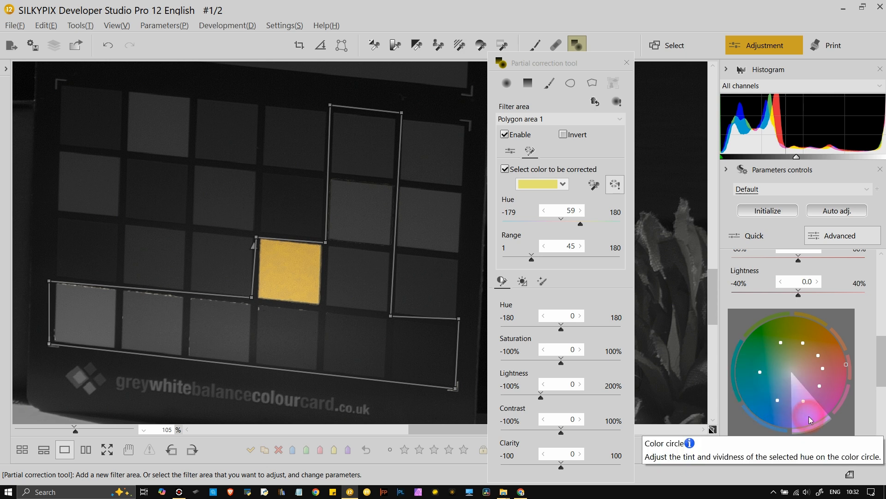
left_click(757, 351)
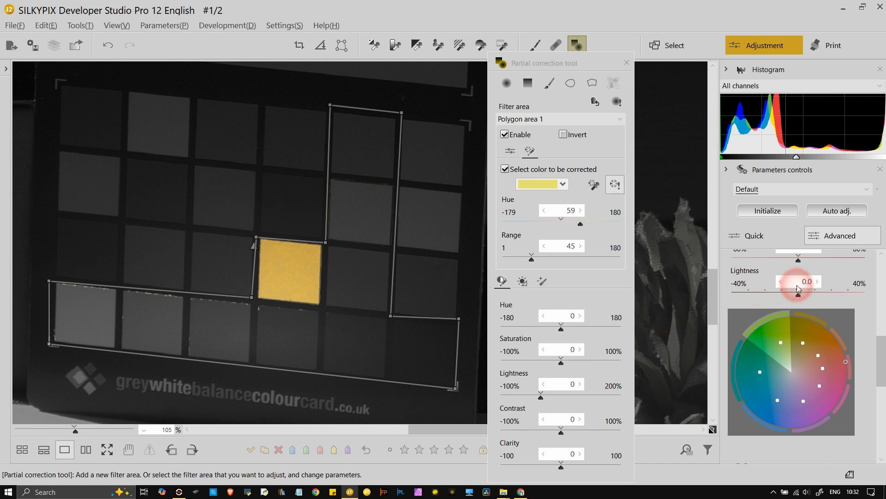
scroll(798, 289, "up", 5)
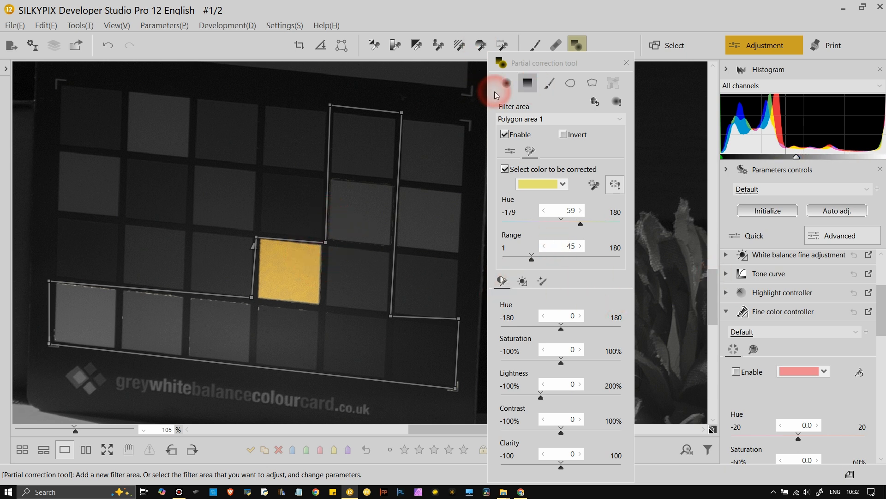
Step: Close the partial correction tool and reopen it with the chart's polygon area
left_click(630, 67)
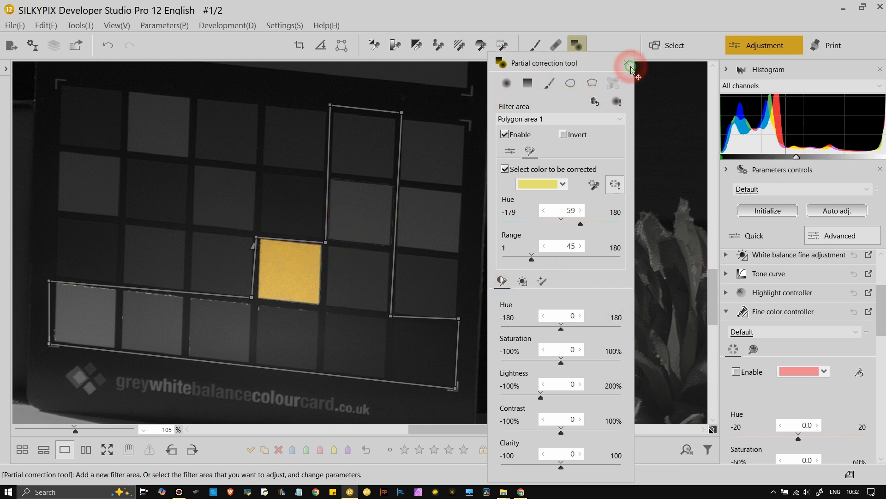
left_click(627, 62)
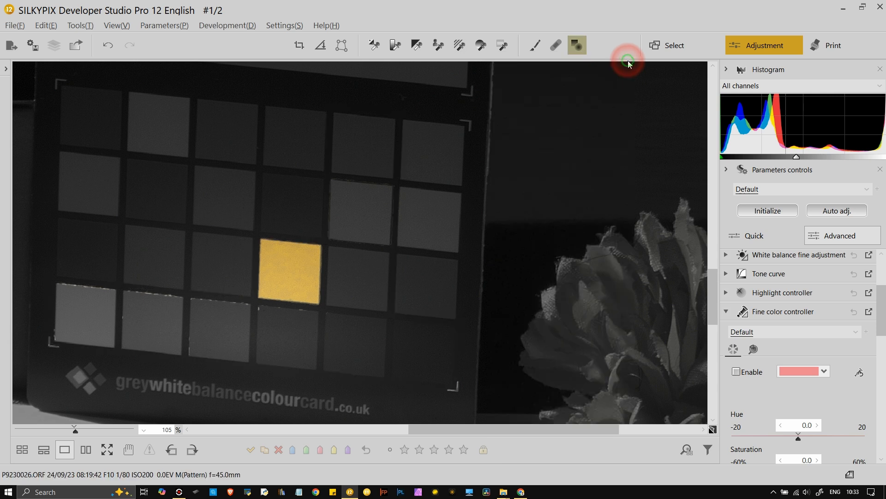
left_click(577, 50)
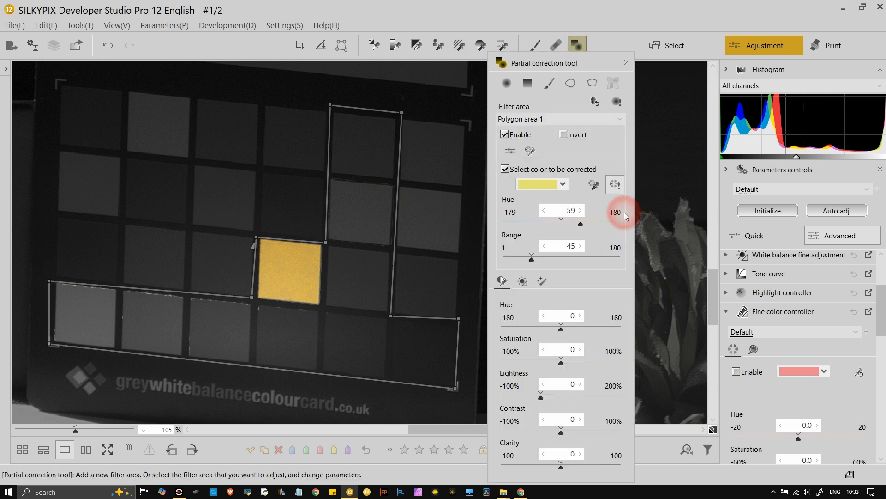
Step: Examine the Fine color controller's color circle, its sectors, and the hue, saturation and lightness adjustments of the red sector
scroll(803, 350, "down", 4)
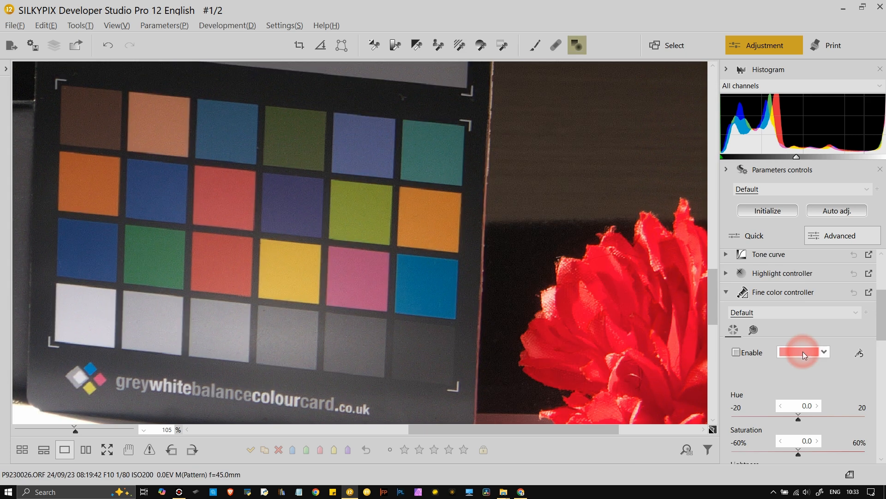
scroll(802, 351, "down", 1)
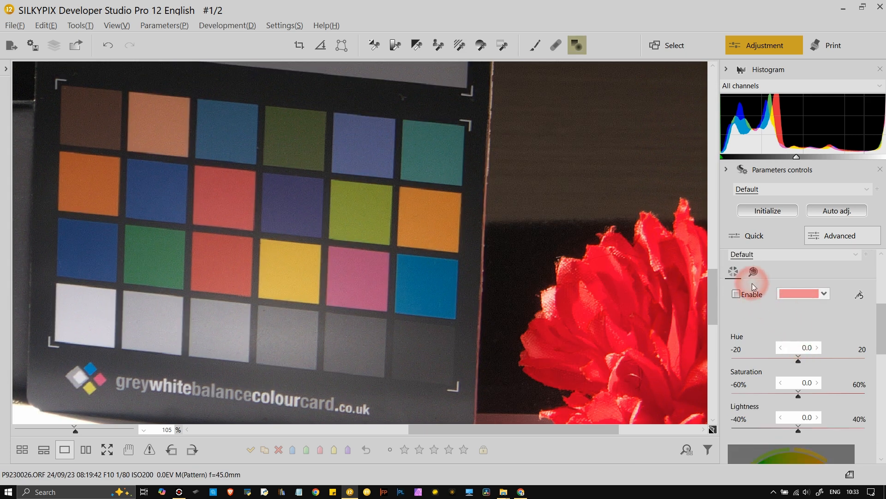
scroll(754, 271, "up", 2)
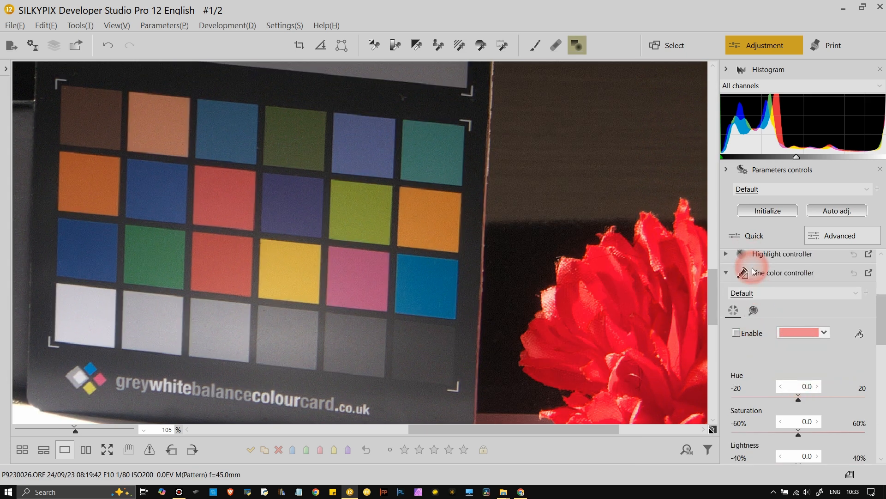
scroll(758, 329, "down", 10)
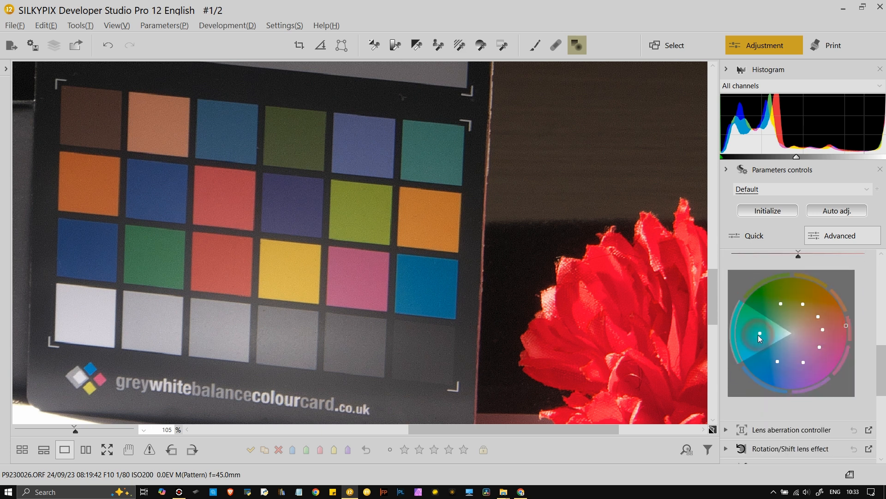
left_click(756, 249)
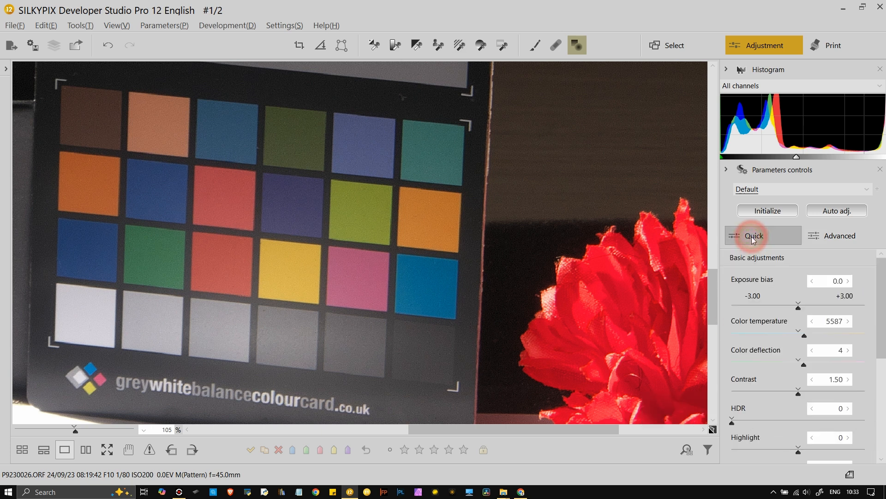
left_click(841, 240)
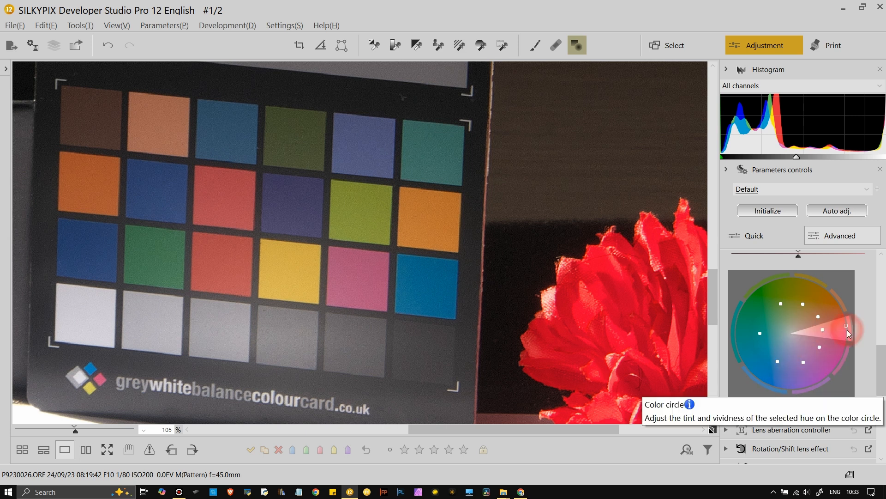
left_click_drag(882, 327, 885, 350)
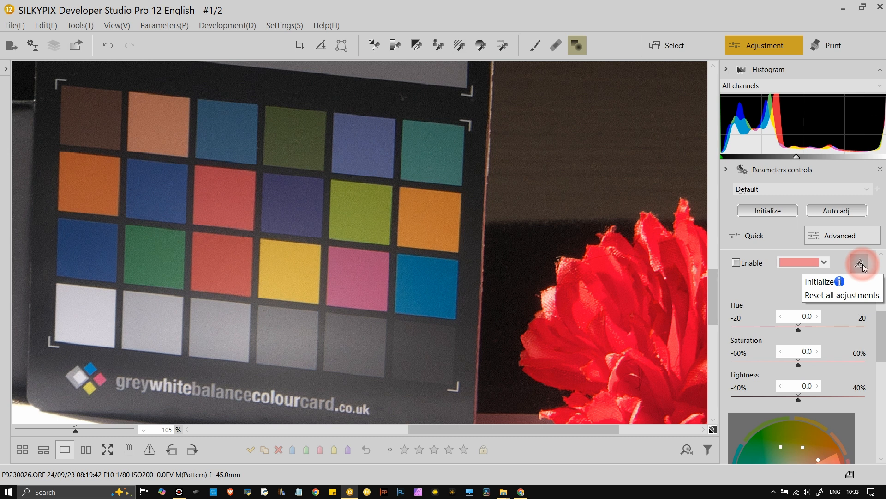
left_click_drag(880, 317, 882, 329)
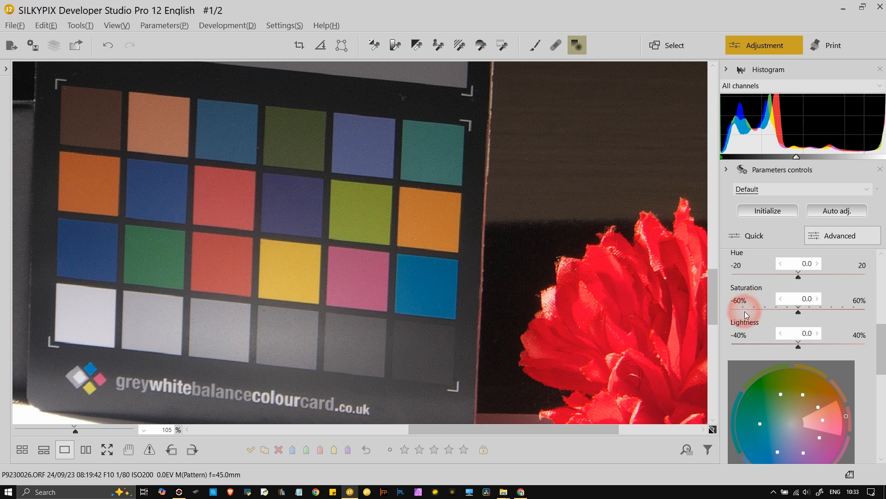
Step: Shift the red sector's hue to 20, compare the effect on the chart's red patches, and reset the hue to 0
mouse_move(797, 276)
left_mouse_down()
mouse_move(738, 290)
mouse_move(728, 273)
mouse_move(858, 273)
left_mouse_up()
left_click(226, 362)
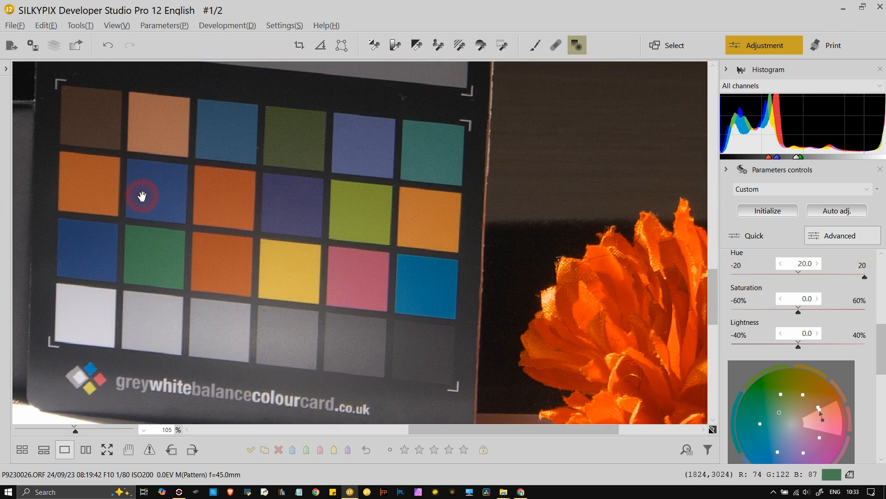
left_click(798, 275)
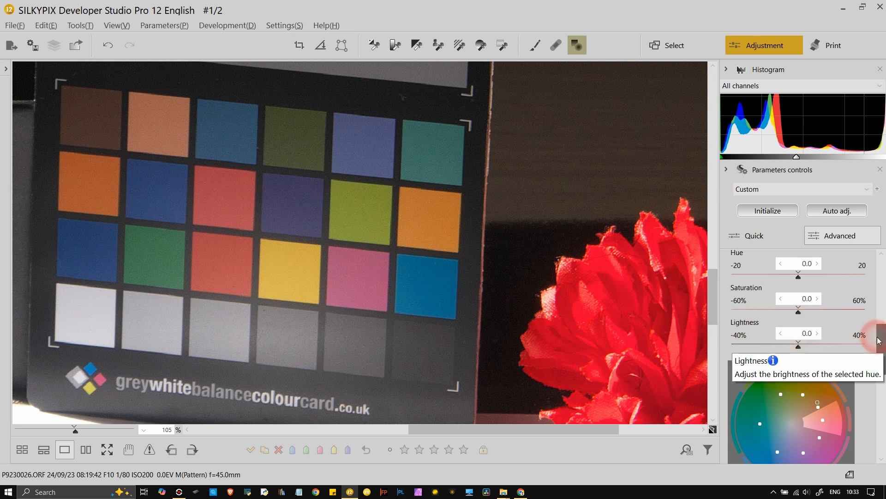
Step: Examine the orange, yellow, green and blue sectors of the color circle and compare them with the chart's matching patches
mouse_move(882, 342)
left_mouse_down()
mouse_move(882, 362)
mouse_move(882, 347)
left_mouse_up()
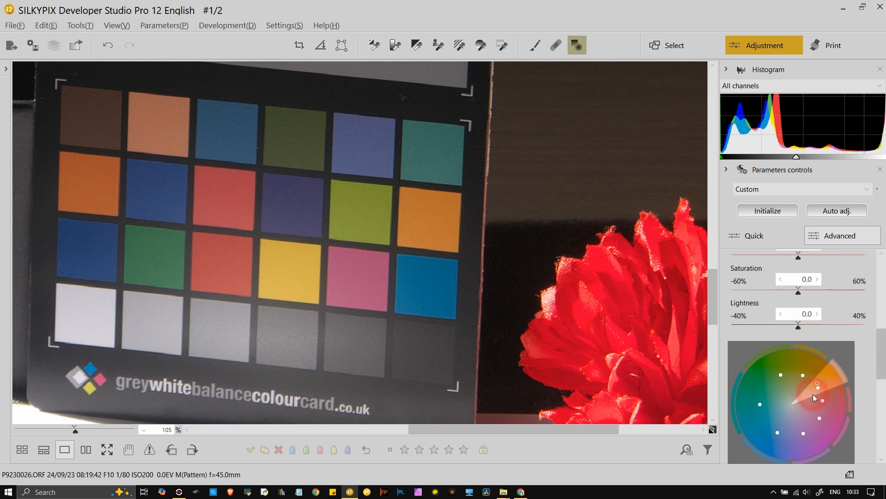
left_click(802, 377)
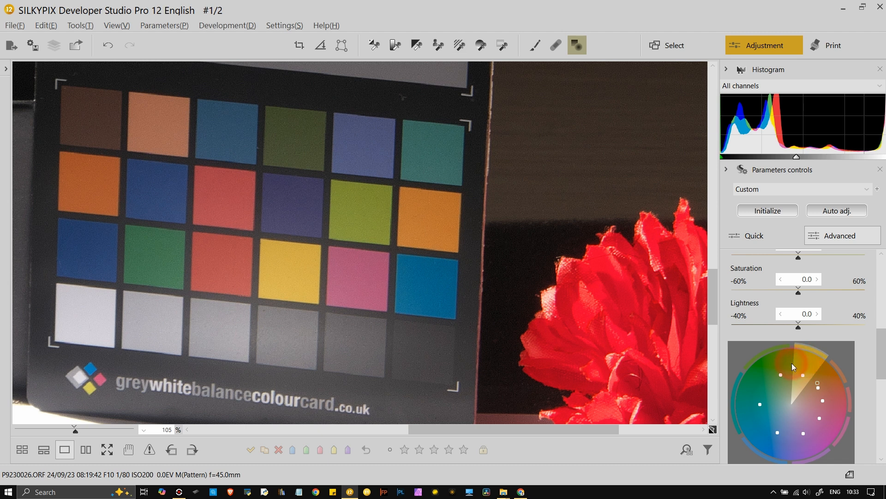
left_click(769, 371)
left_click(761, 387)
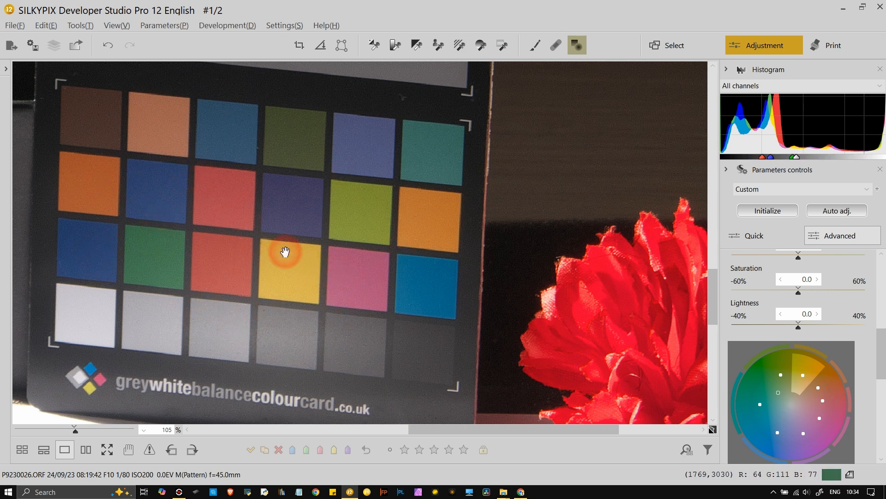
left_click(293, 276)
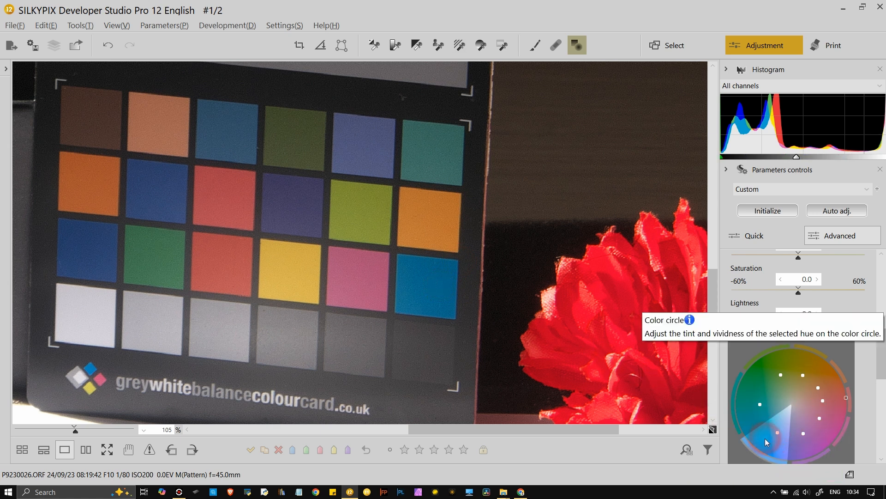
left_click(399, 275)
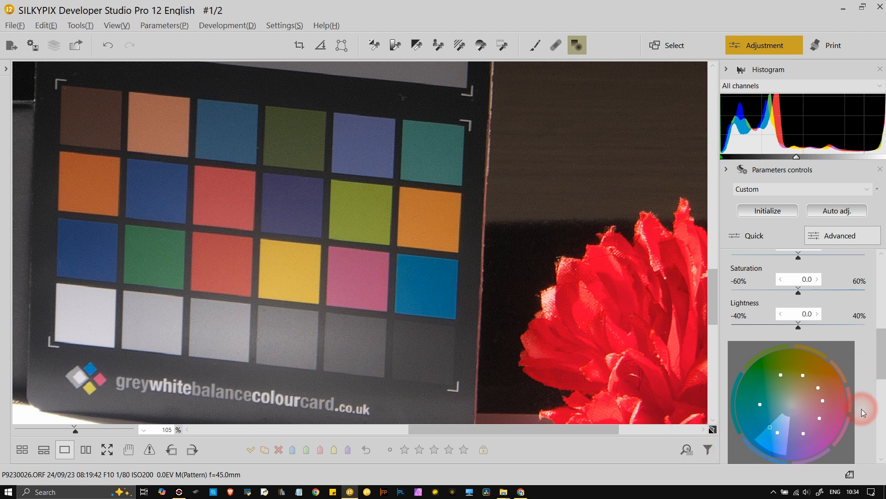
Step: Open the Fine color controller's custom hue adjustment and sample the chart's yellow patch as the adjustment target
scroll(862, 380, "down", 5)
scroll(752, 271, "up", 4)
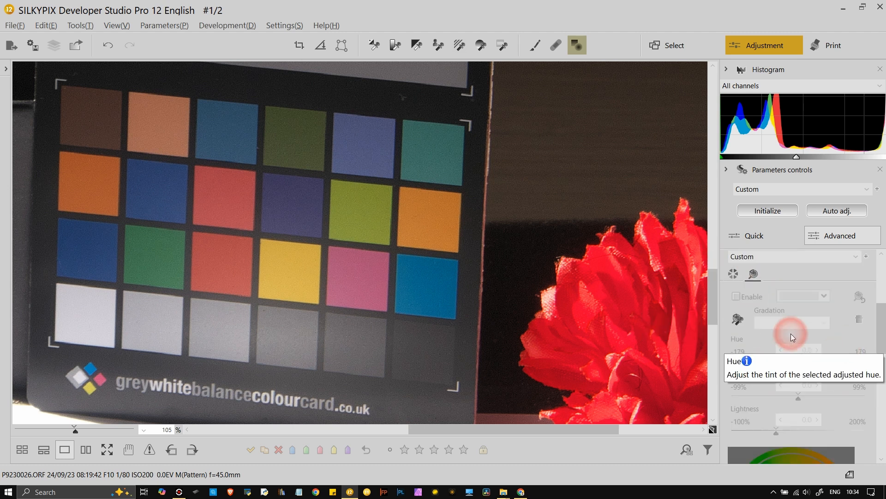
left_click(737, 318)
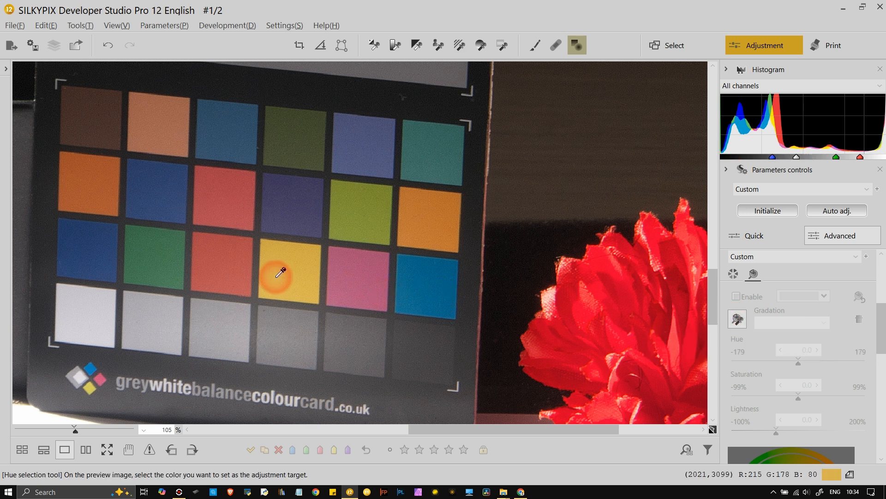
left_click(280, 273)
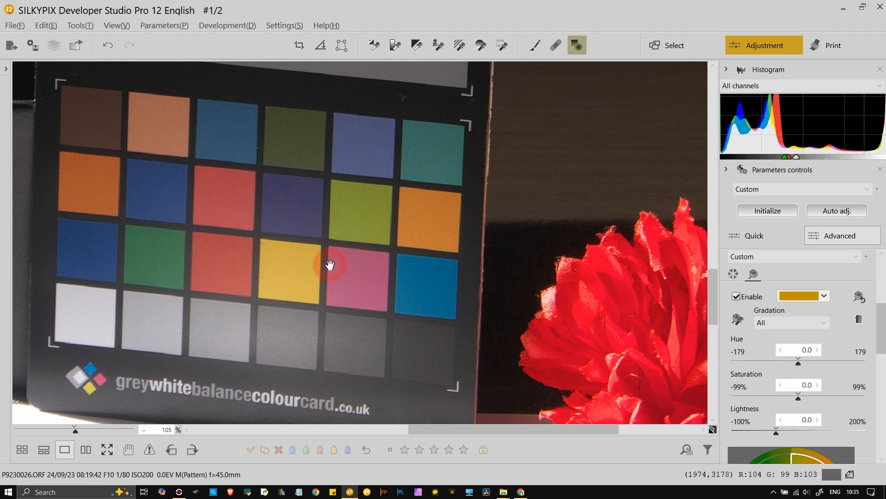
Step: Review the sampled yellow's range on the color circle and set its hue to -2.0
left_click_drag(879, 344, 880, 373)
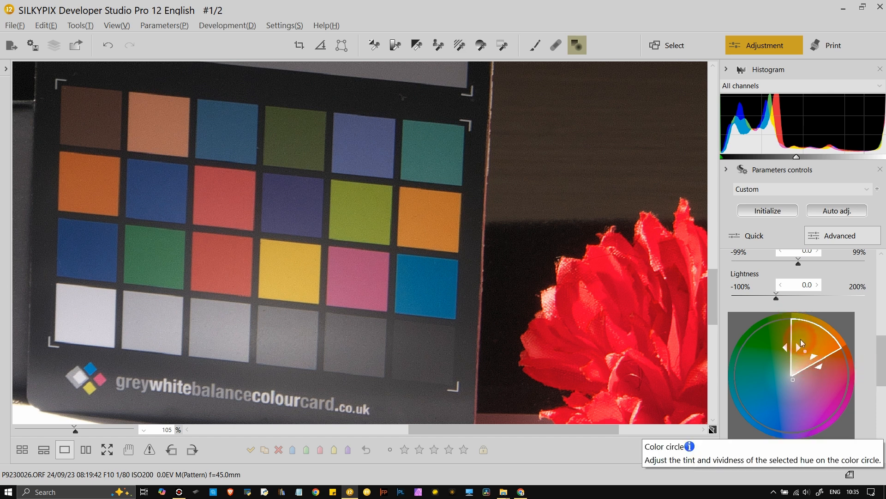
left_click(882, 349)
left_click_drag(883, 351, 883, 336)
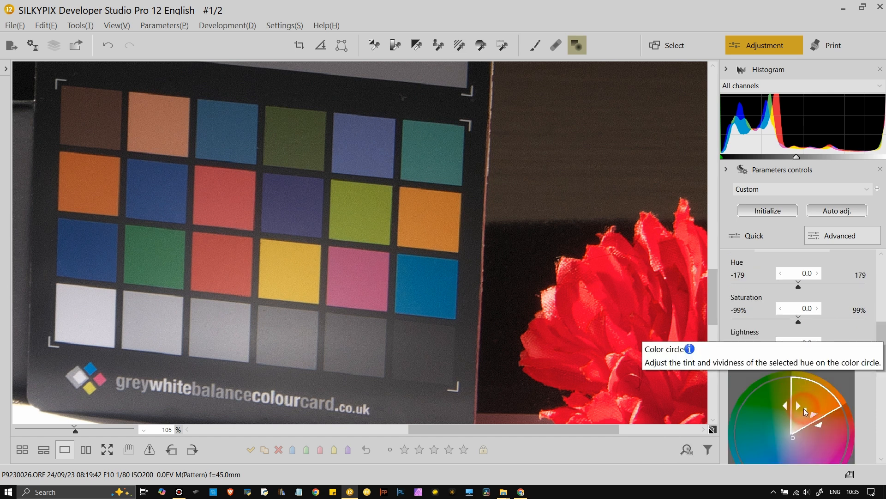
mouse_move(799, 288)
left_mouse_down()
mouse_move(744, 293)
mouse_move(850, 290)
mouse_move(802, 296)
left_mouse_up()
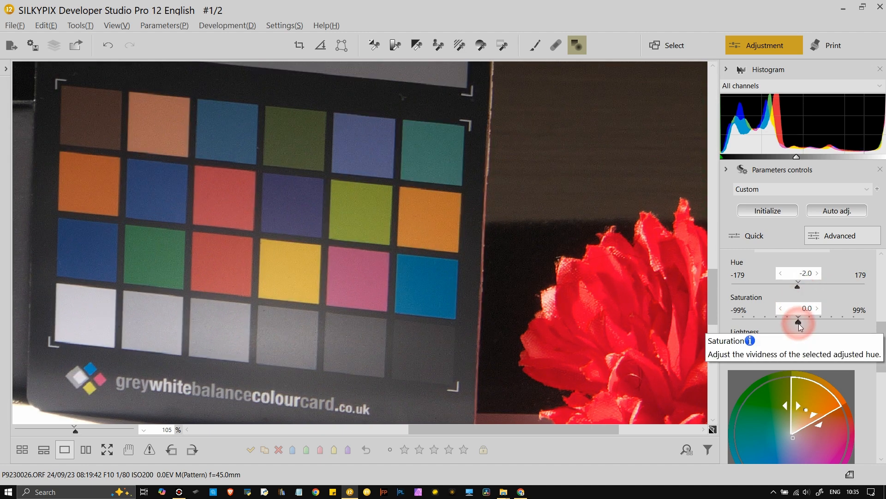
mouse_move(778, 360)
left_mouse_down()
mouse_move(857, 358)
mouse_move(736, 366)
mouse_move(777, 359)
left_mouse_up()
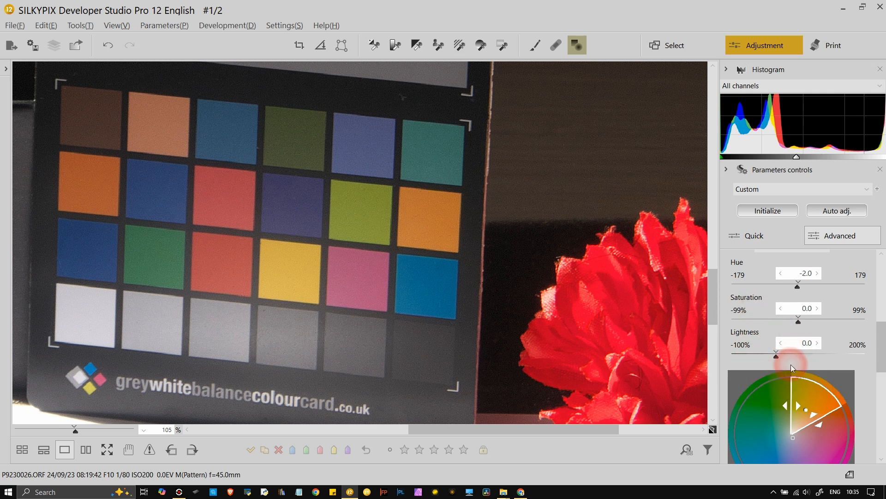
Step: Compare with the Partial correction tool's hue and range settings for the polygon area, and close that tool
left_click(577, 46)
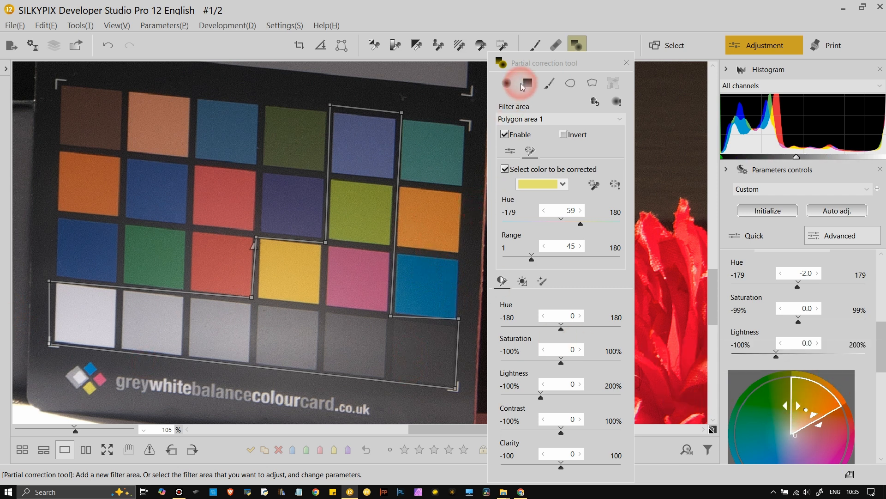
left_click(627, 62)
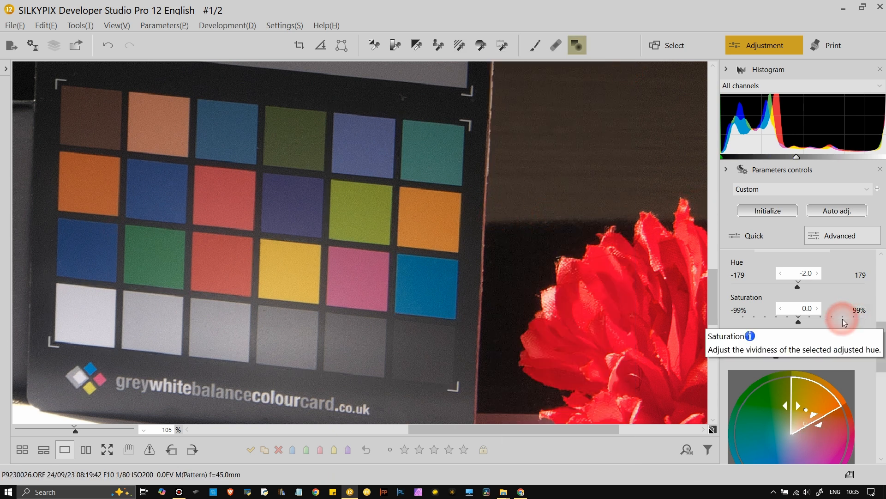
Step: Sample the chart's yellow patch again as a target color in the Fine color controller
left_click_drag(882, 330, 883, 301)
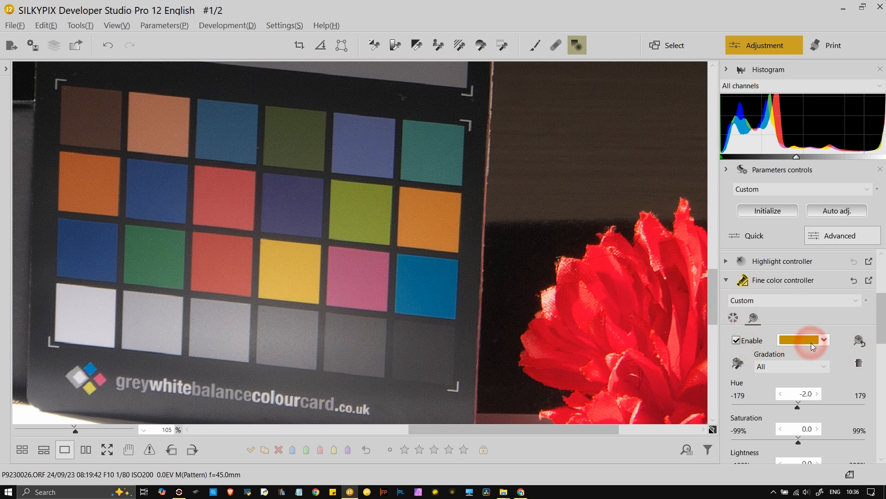
left_click(737, 363)
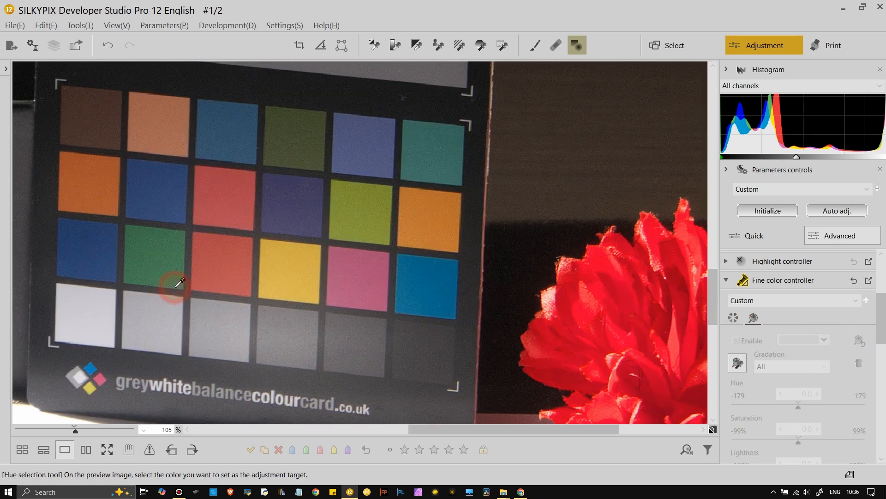
left_click(291, 280)
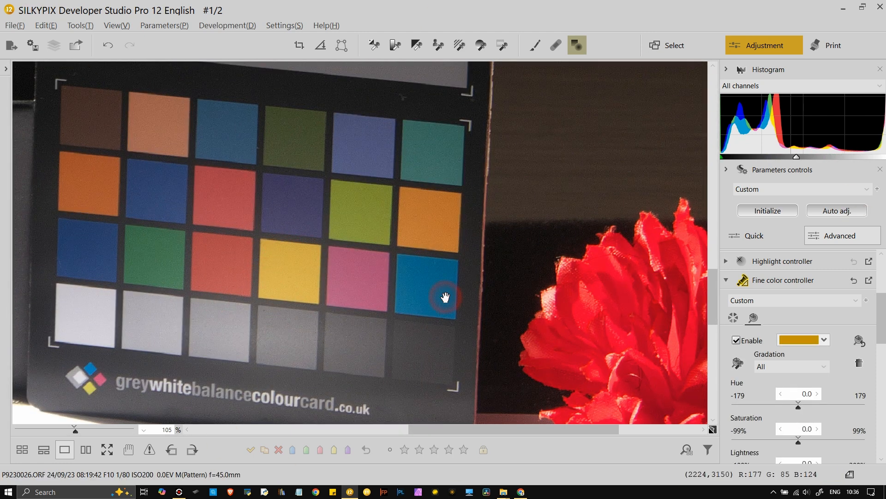
left_click(46, 429)
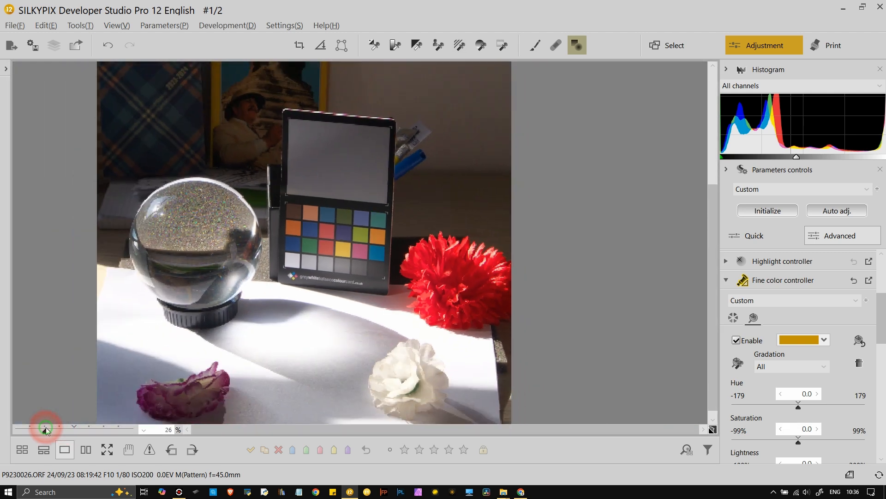
left_click_drag(45, 429, 69, 429)
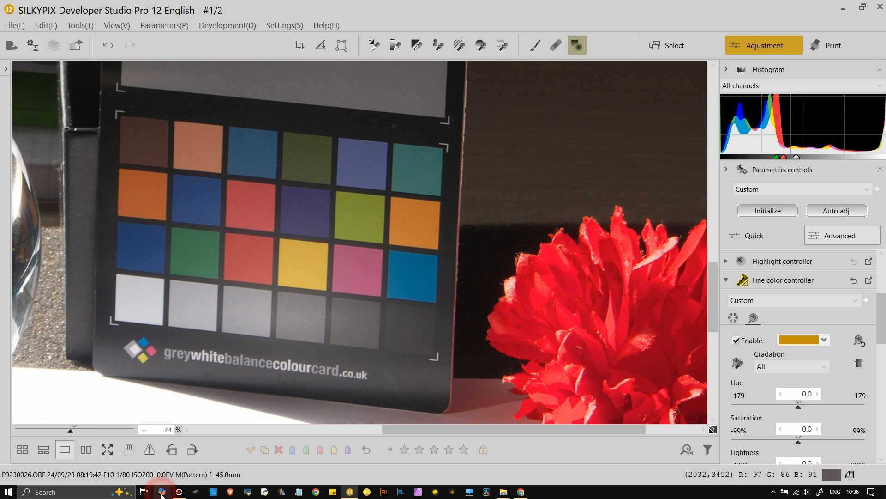
left_click(180, 492)
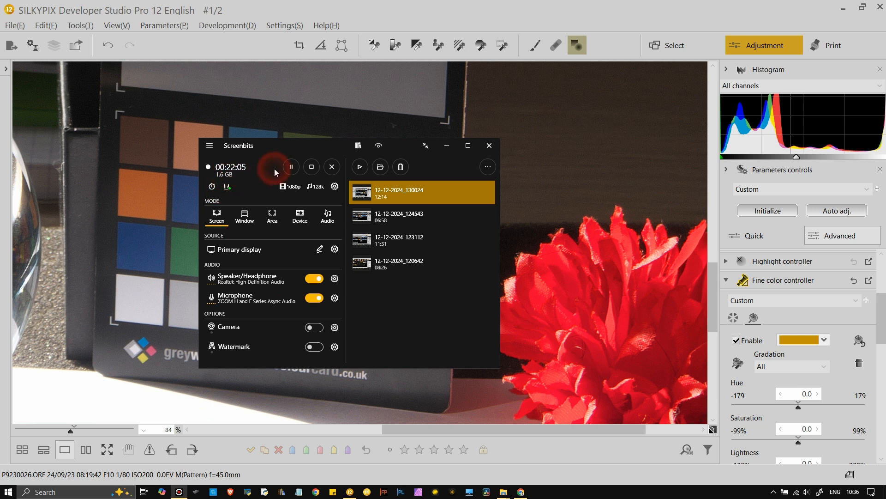
left_click(454, 146)
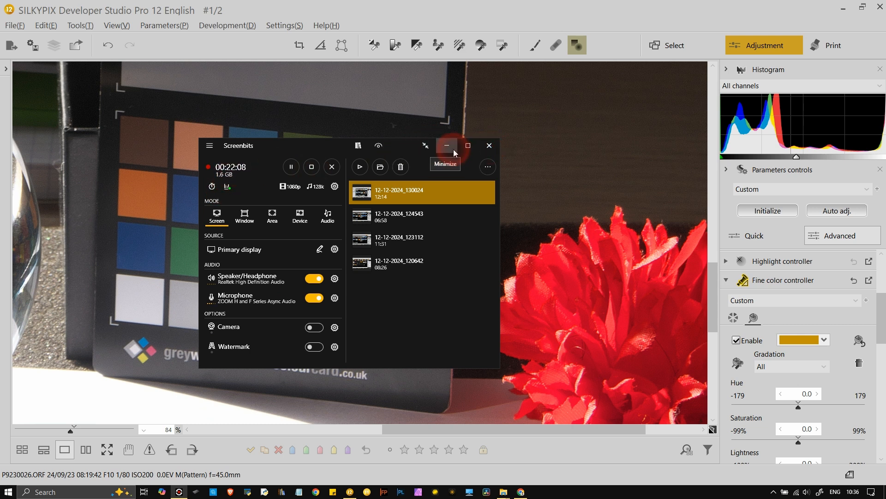
Step: Enable the Red color filter for a monochrome conversion, switch it off to compare with the color image, and enable it again
left_click(882, 337)
mouse_move(881, 333)
left_mouse_down()
mouse_move(882, 417)
mouse_move(878, 340)
left_mouse_up()
left_click(803, 351)
left_click(883, 393)
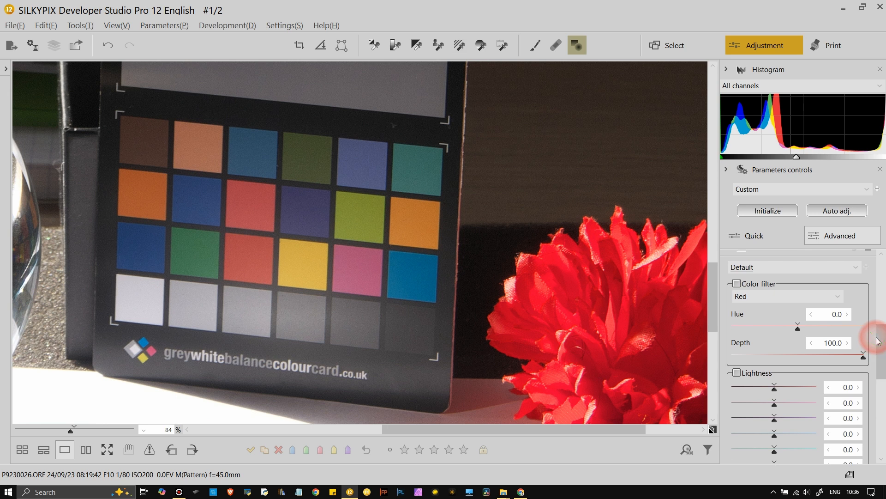
left_click(737, 284)
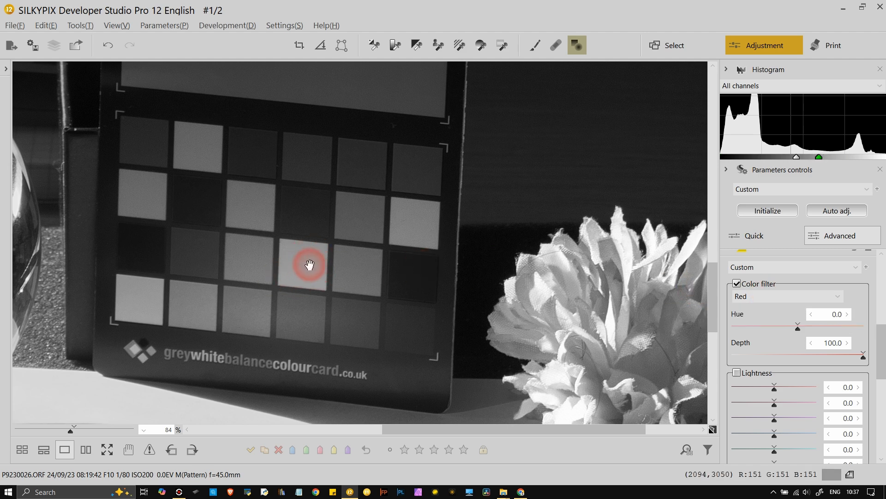
left_click(737, 284)
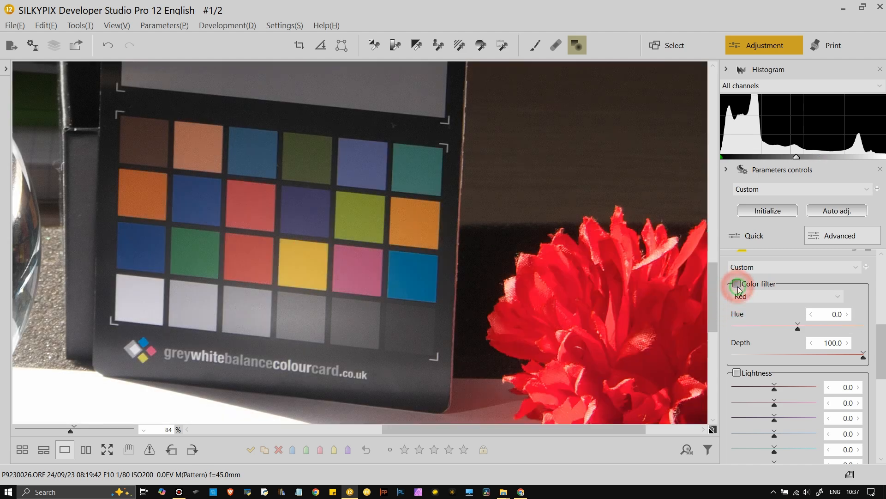
left_click(738, 284)
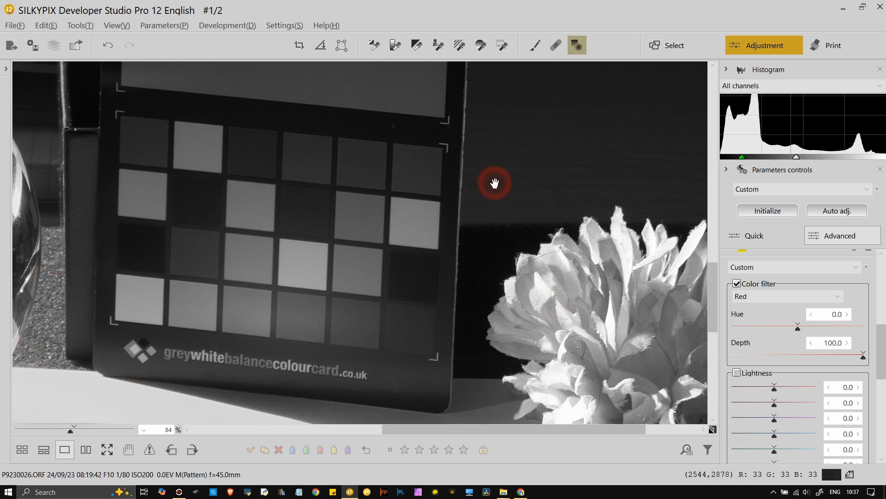
Step: Choose the Green color filter for the monochrome conversion and toggle it off and on to compare with the color image
left_click(743, 297)
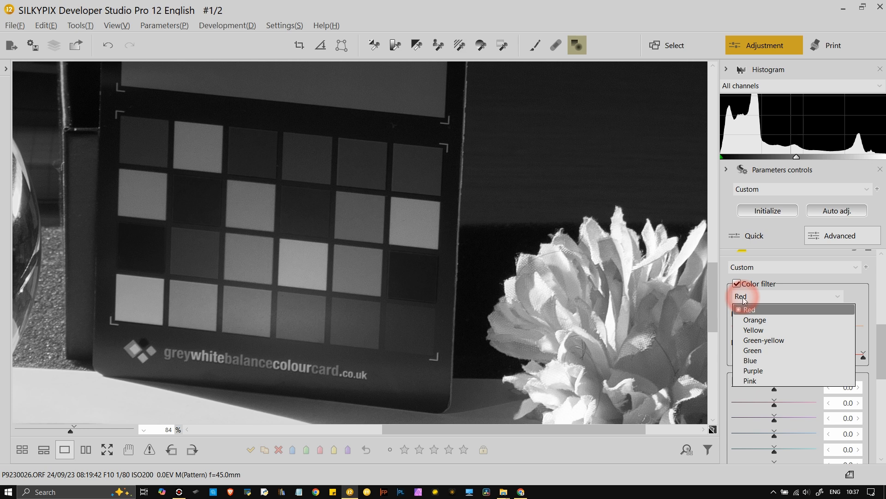
left_click(751, 351)
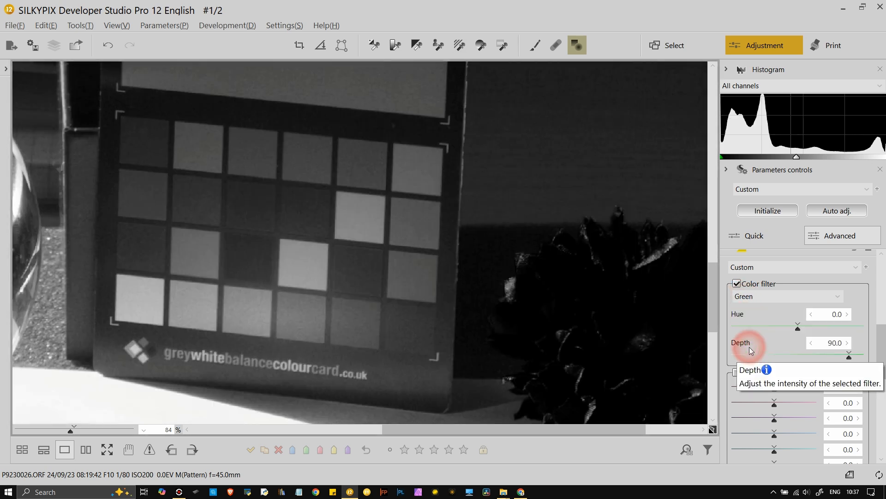
left_click(737, 284)
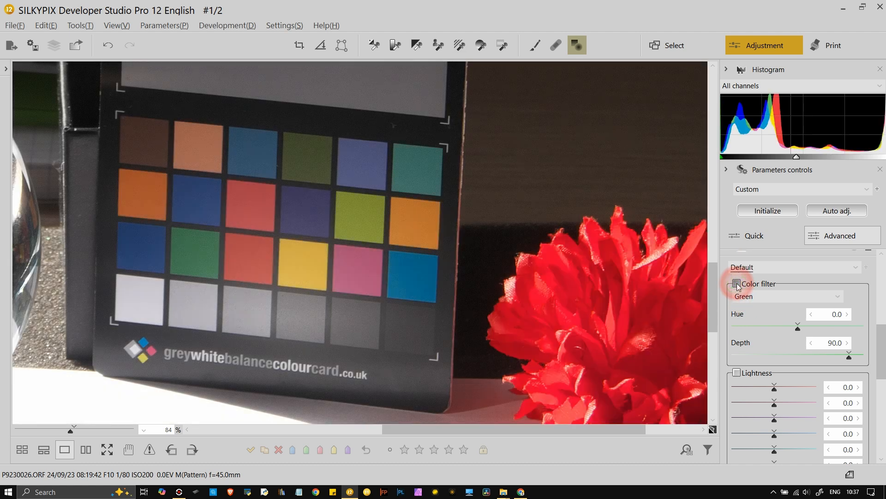
left_click(346, 252)
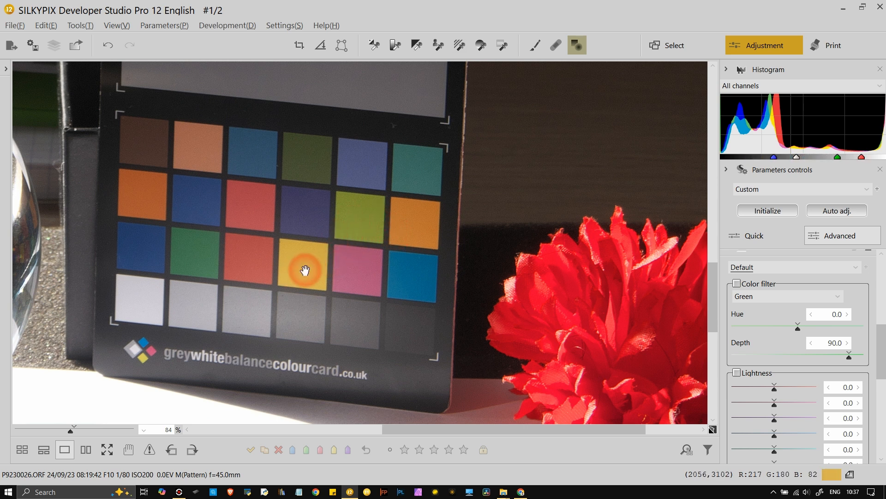
left_click(737, 284)
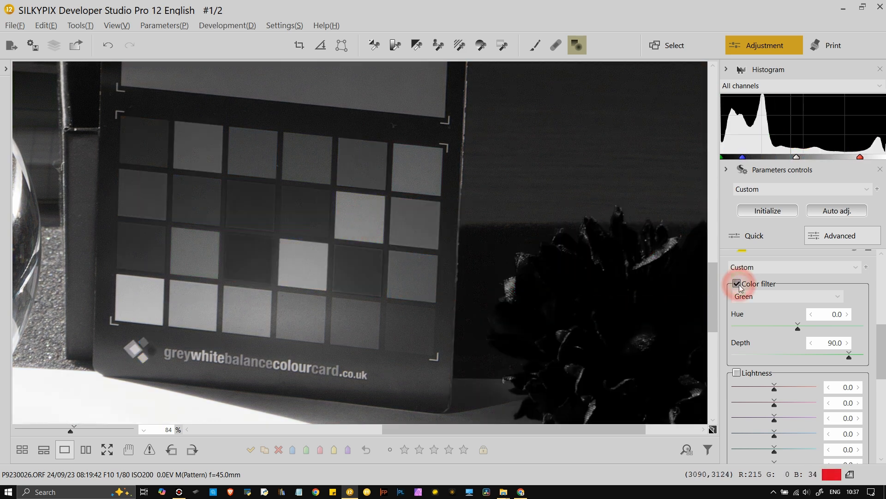
left_click(738, 284)
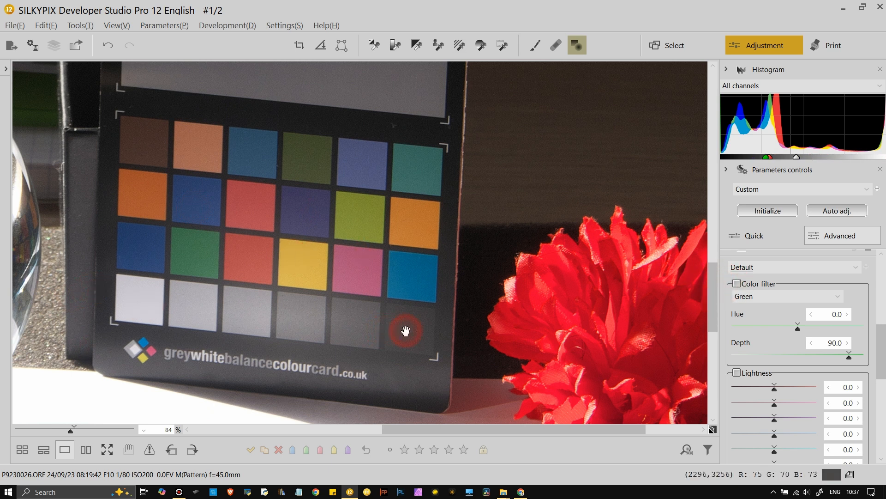
left_click(737, 286)
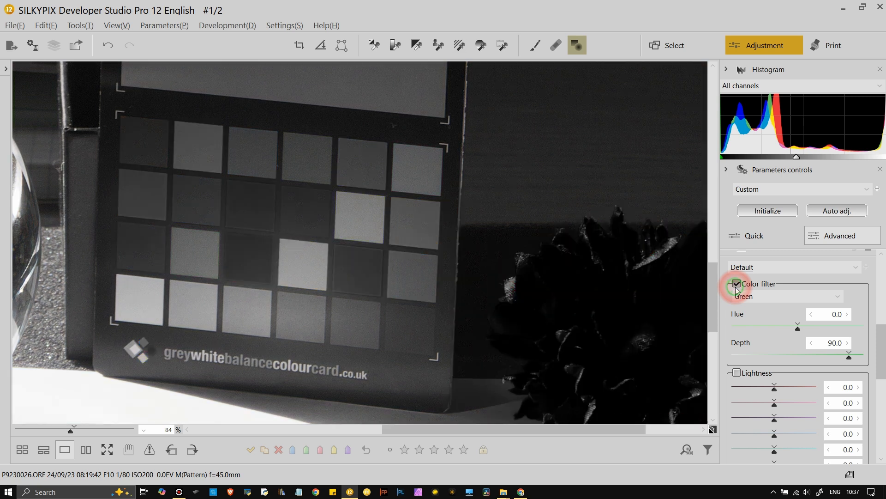
Step: Try the Red, Orange and Yellow color filters in turn on the monochrome image
left_click(741, 296)
left_click(751, 309)
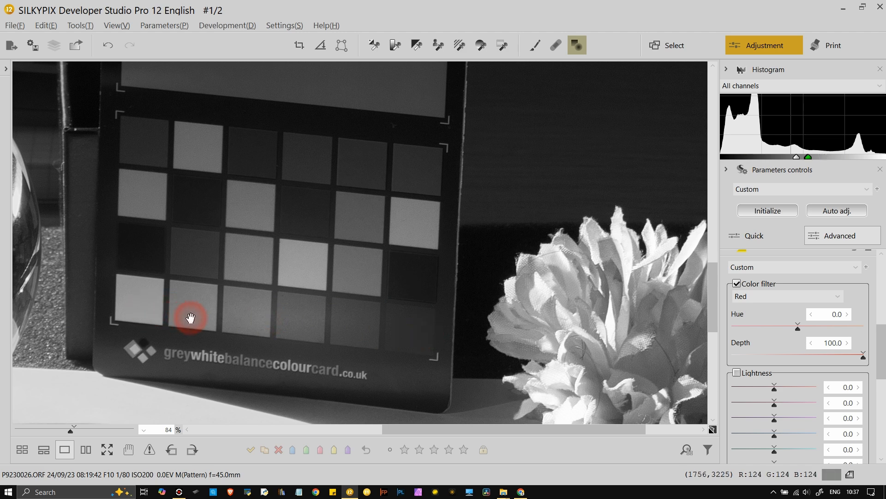
left_click(780, 296)
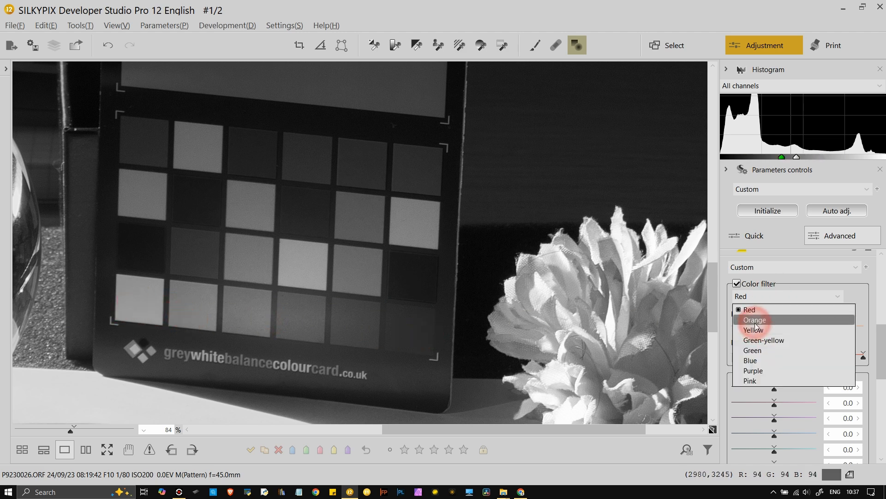
left_click(757, 319)
left_click(743, 296)
left_click(743, 329)
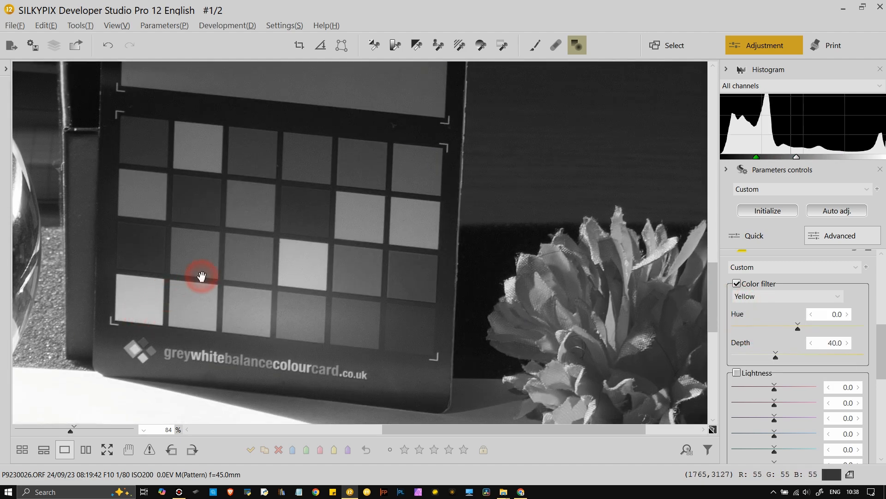
Step: Try the Green-yellow color filter and switch back to the Green one for comparison
left_click(807, 296)
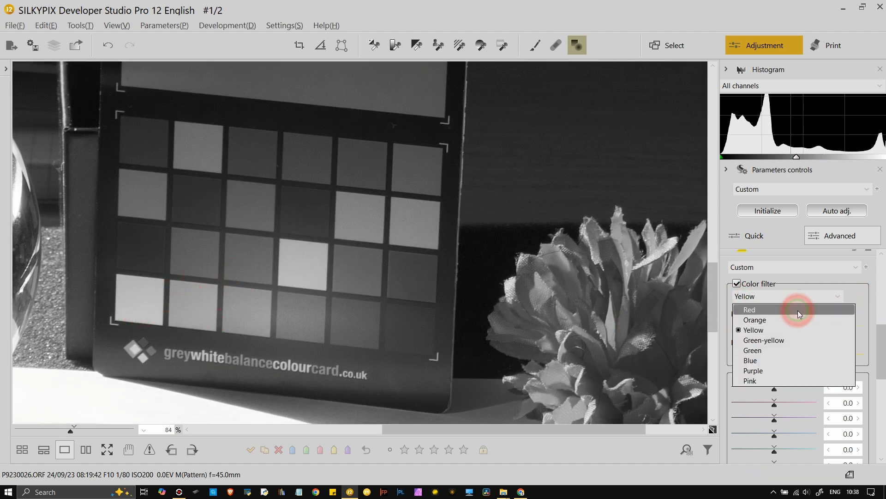
left_click(785, 340)
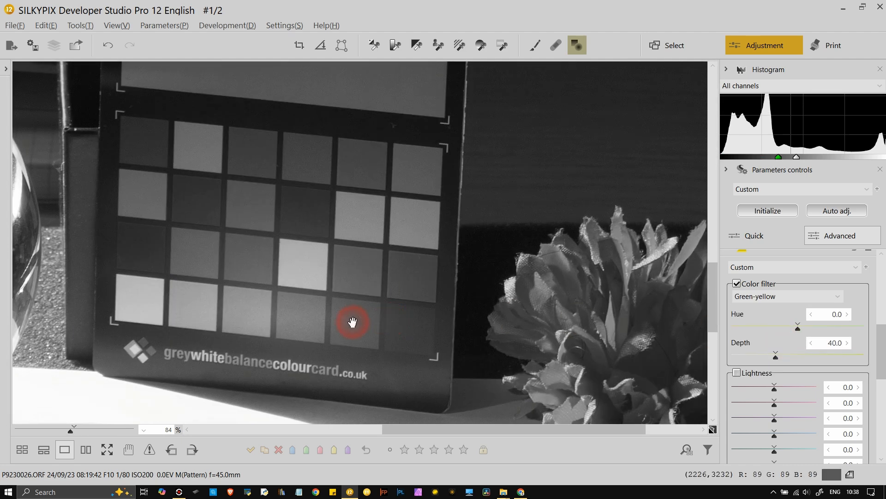
left_click(805, 294)
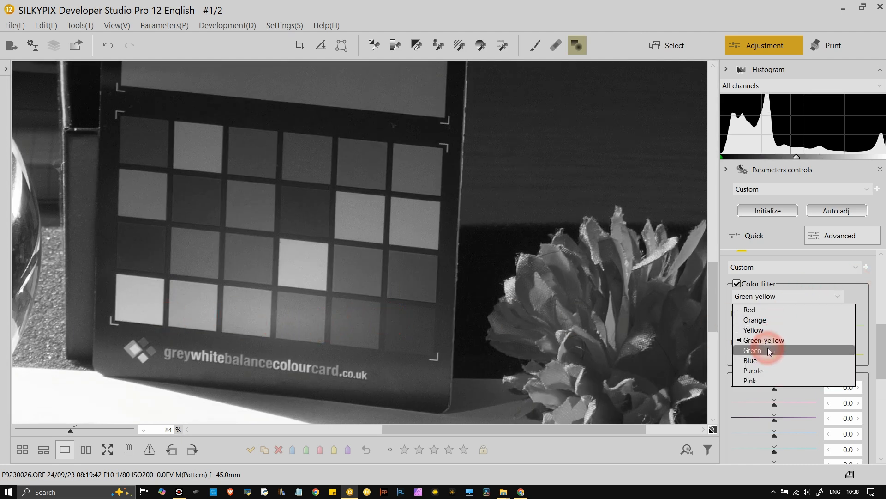
left_click(768, 348)
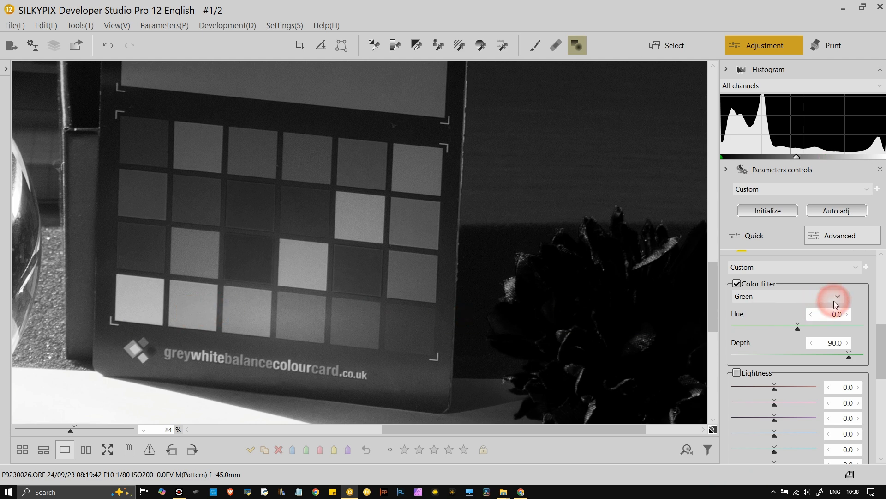
Step: Go through the Blue and Purple color filters and settle on Pink
left_click(798, 295)
left_click(769, 360)
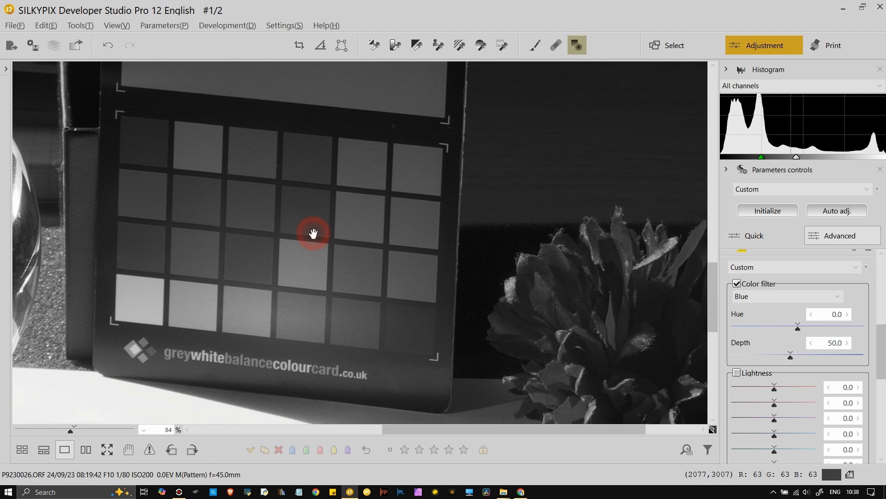
left_click(775, 297)
left_click(752, 372)
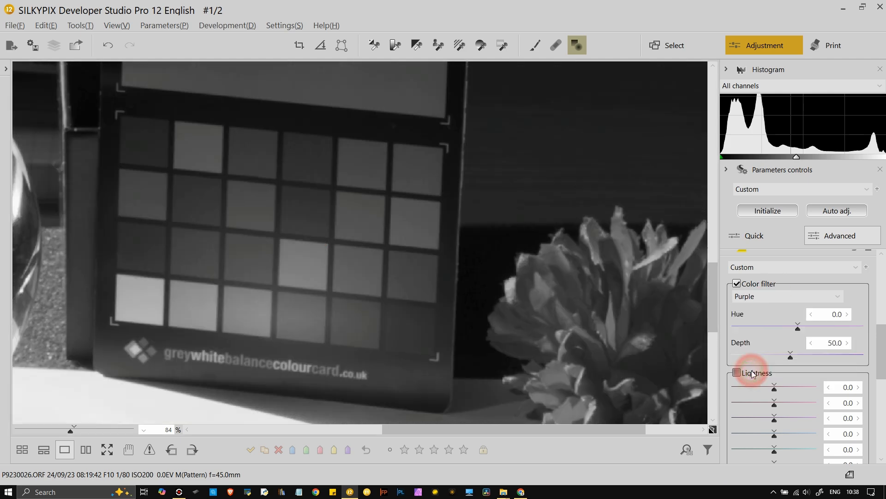
left_click(754, 299)
left_click(762, 380)
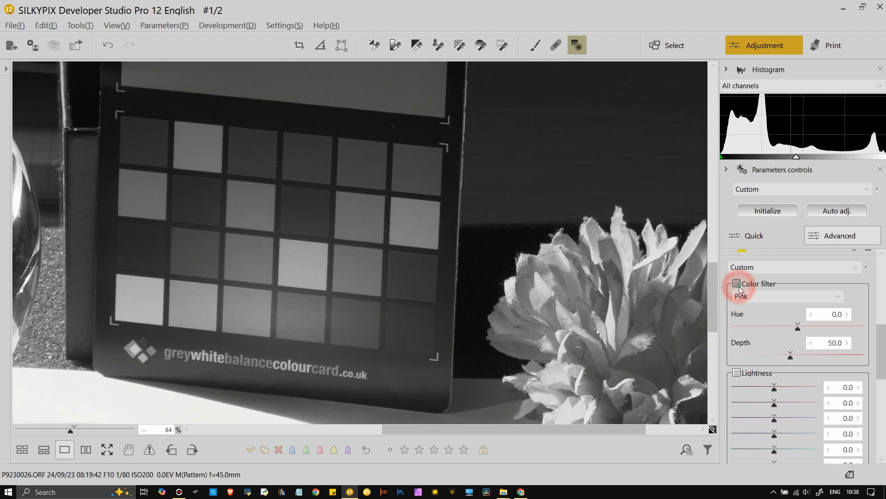
Step: Toggle the Pink color filter repeatedly to compare it with the color image, and leave it switched off
left_click(737, 284)
left_click(737, 286)
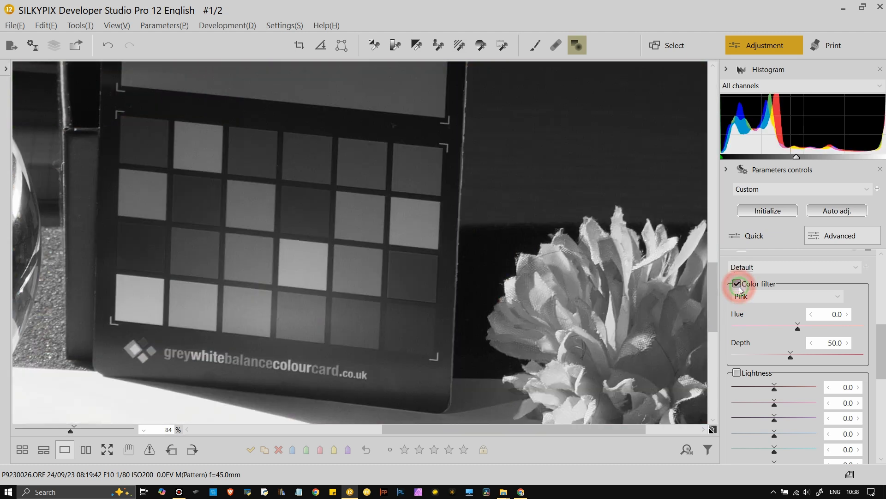
left_click(737, 284)
left_click(737, 284)
left_click(737, 284)
left_click(737, 285)
left_click(737, 284)
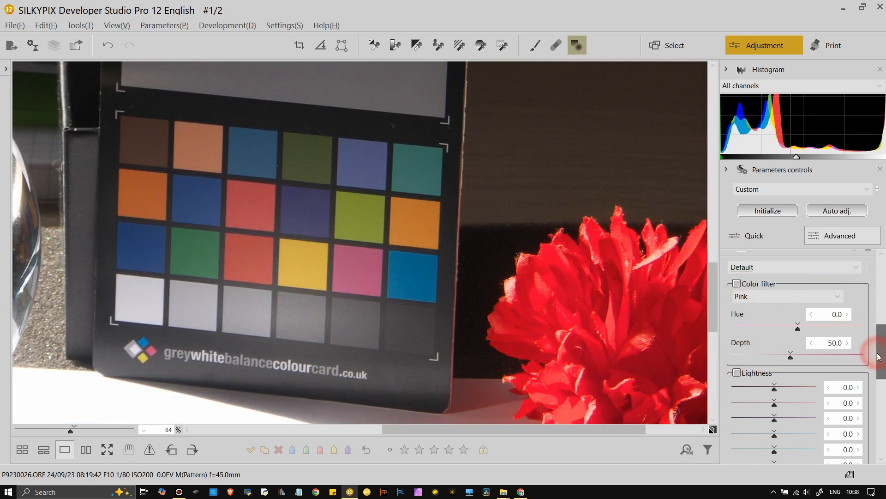
Step: Enable the Monochrome controller's Lightness adjustments with the first color at 2.0, and turn off Develop as monochrome
scroll(875, 352, "down", 2)
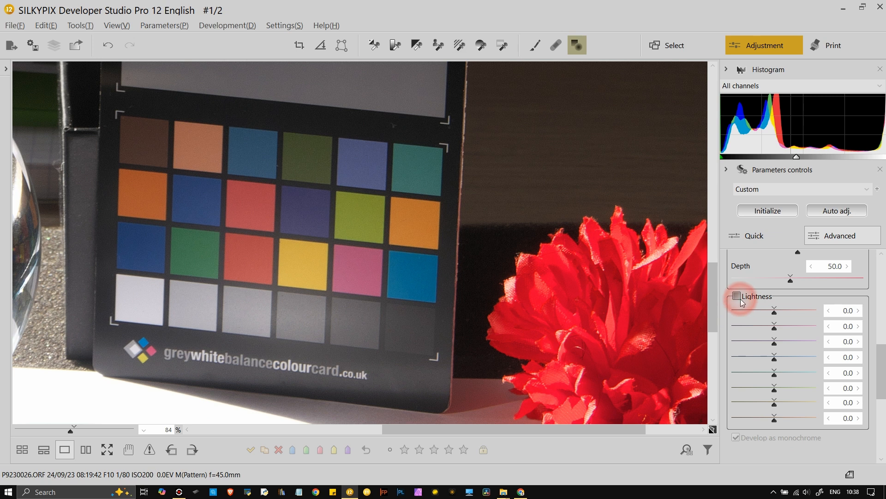
left_click(737, 296)
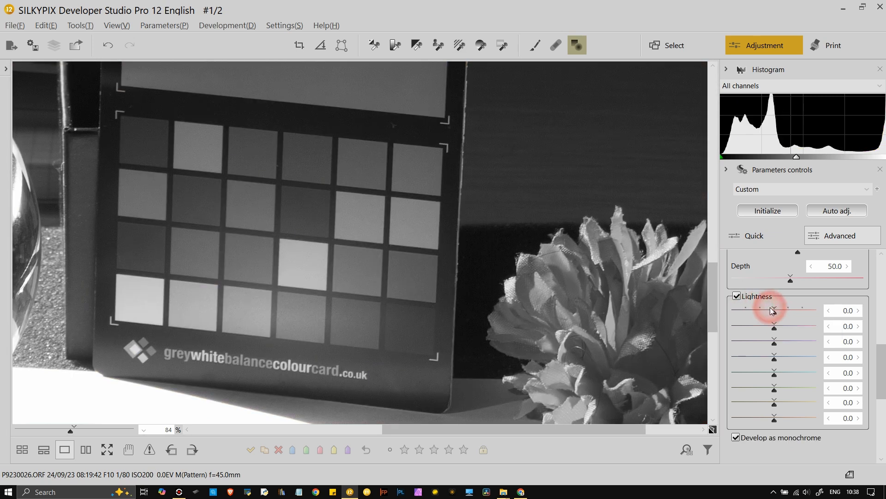
left_click_drag(773, 312, 778, 330)
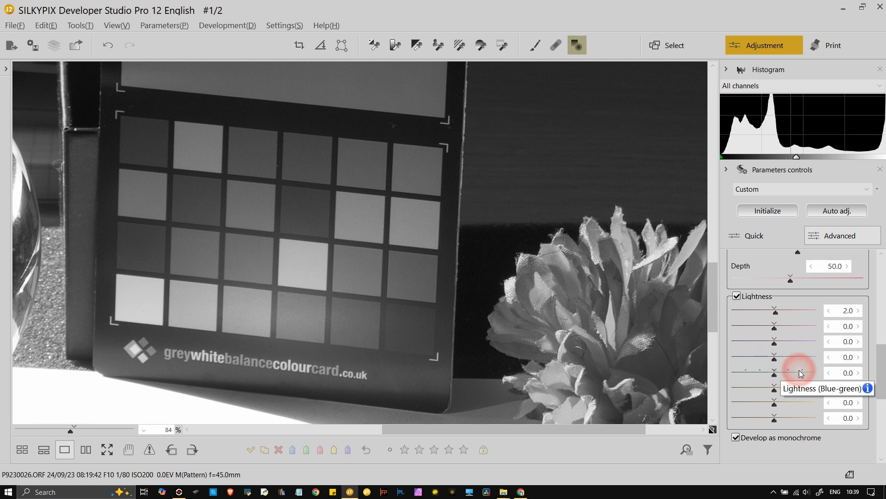
left_click_drag(882, 383, 775, 400)
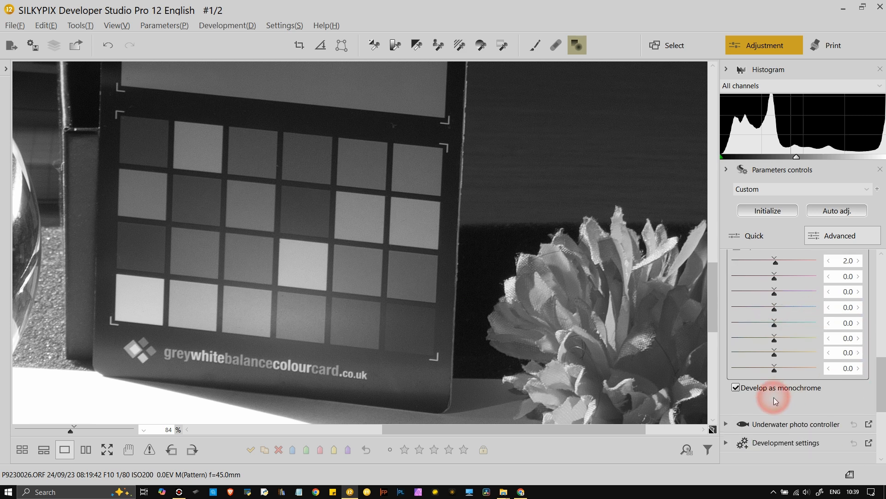
left_click(735, 389)
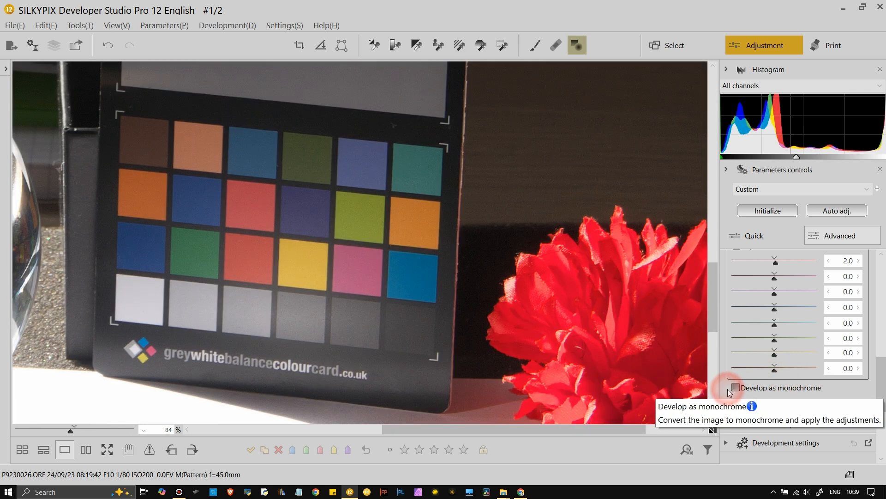
Step: Detach the Fine color controller and the Monochrome controller as floating windows and place them side by side
left_click_drag(884, 398, 857, 359)
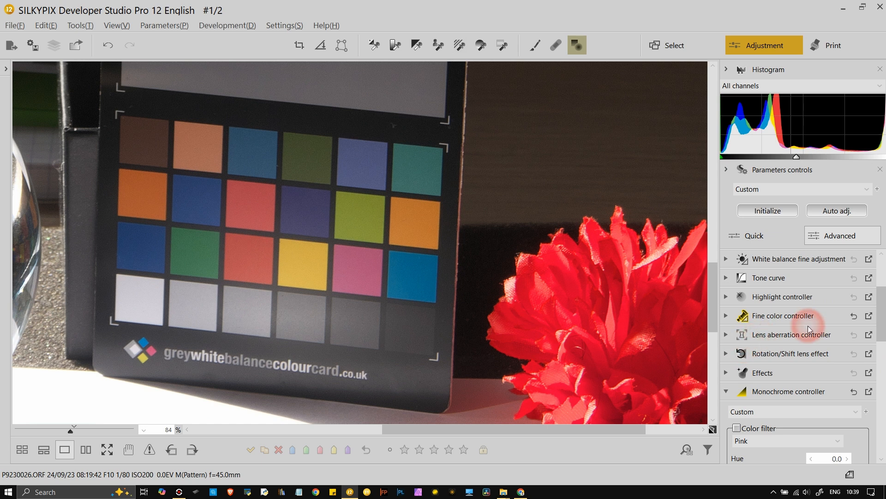
left_click(869, 317)
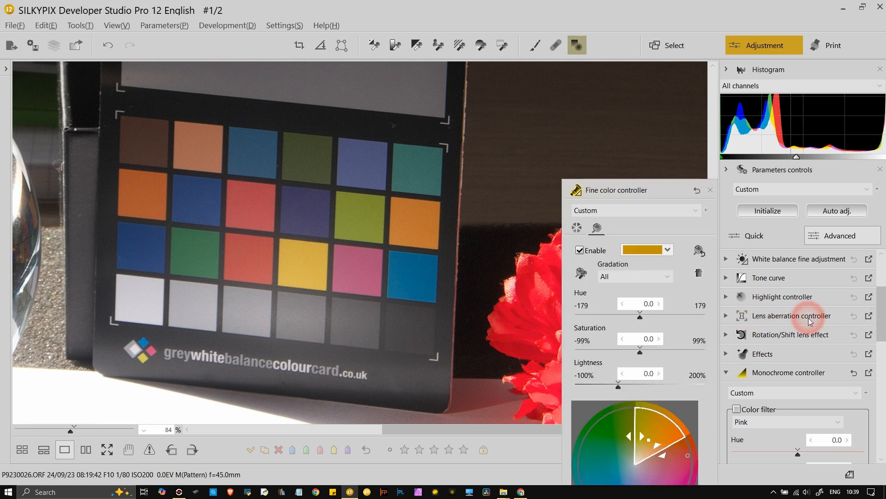
left_click_drag(658, 186, 558, 56)
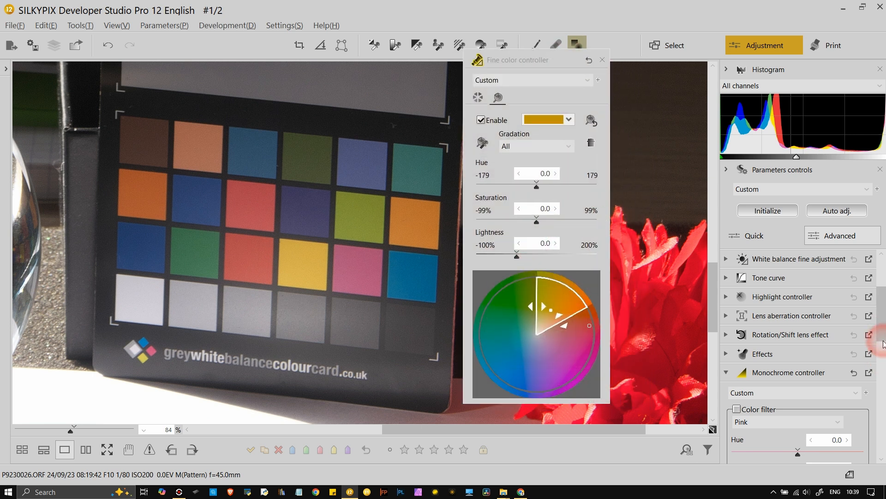
left_click_drag(881, 319, 882, 379)
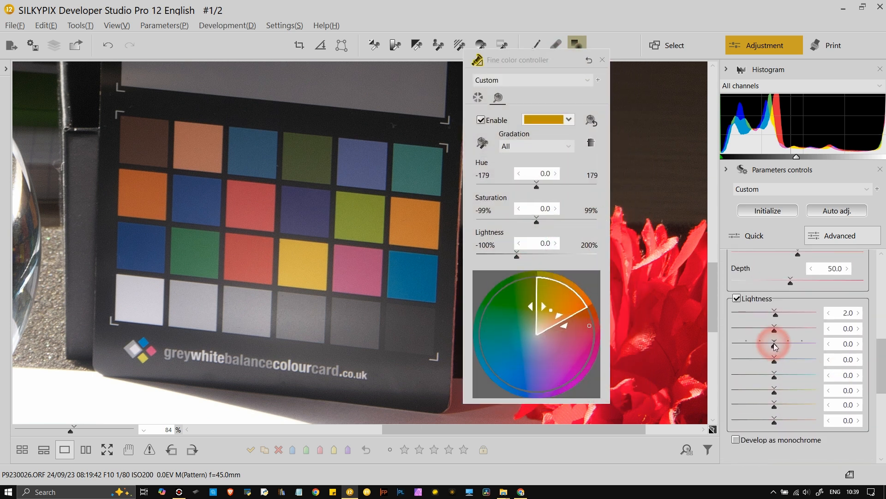
left_click_drag(749, 320, 687, 61)
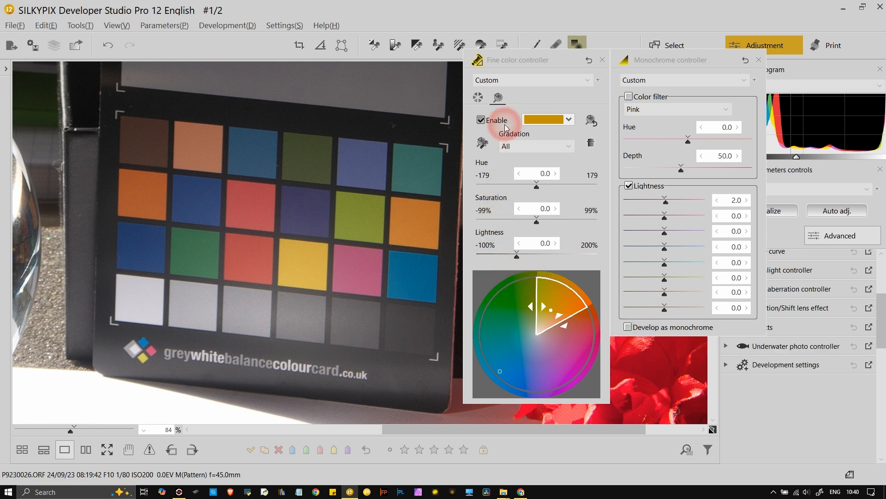
Step: Sample the chart's dark green patch as target color with lightness 4.0, and set the Monochrome controller's green lightness to -1.0
left_click(482, 143)
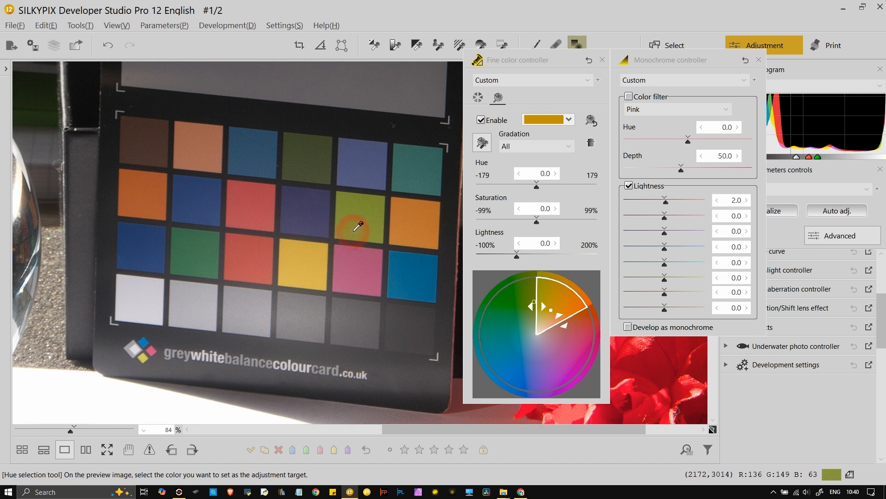
left_click(312, 158)
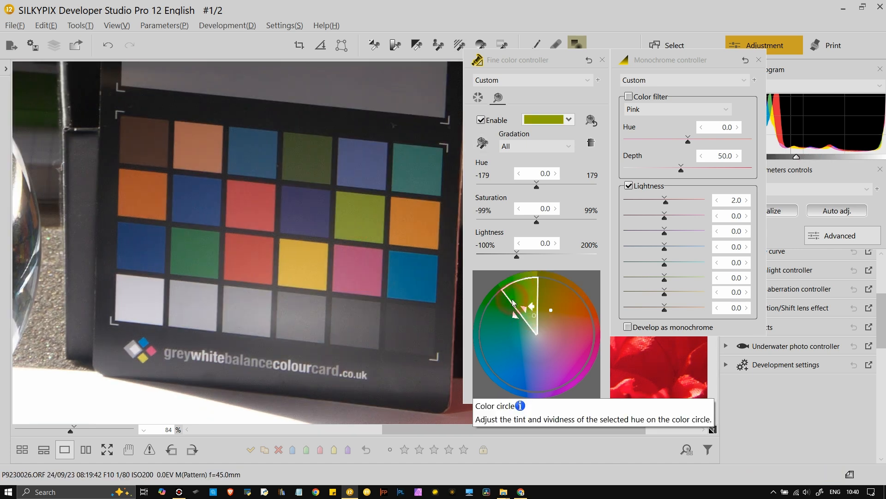
mouse_move(518, 258)
left_mouse_down()
mouse_move(505, 256)
mouse_move(589, 264)
mouse_move(480, 244)
mouse_move(577, 266)
mouse_move(594, 278)
mouse_move(554, 257)
mouse_move(518, 256)
left_mouse_up()
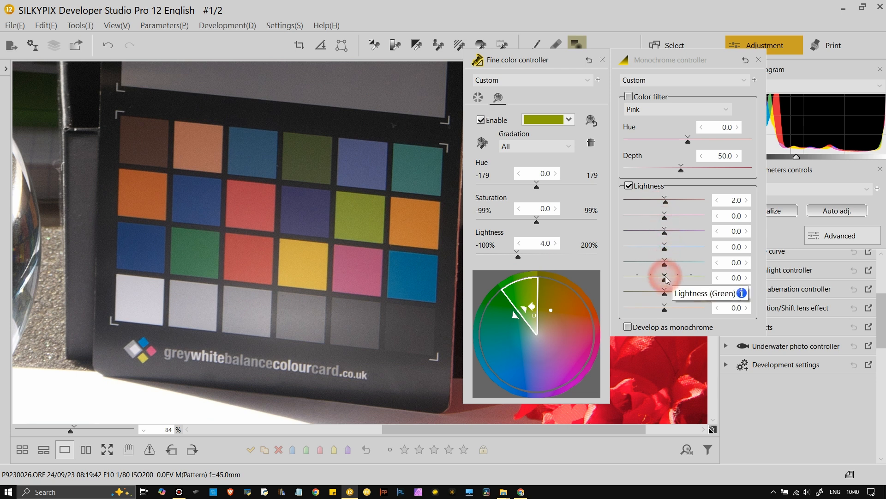
mouse_move(664, 280)
left_mouse_down()
mouse_move(631, 275)
mouse_move(692, 287)
mouse_move(660, 280)
left_mouse_up()
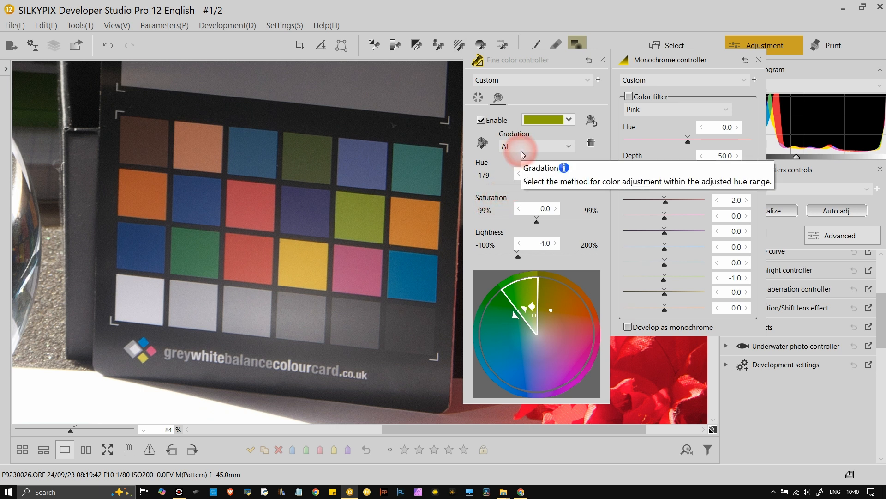
Step: Set green lightness to 1.0 in the Fine color controller's preset-hue adjustments and to 2.0 in the Monochrome controller
left_click(479, 98)
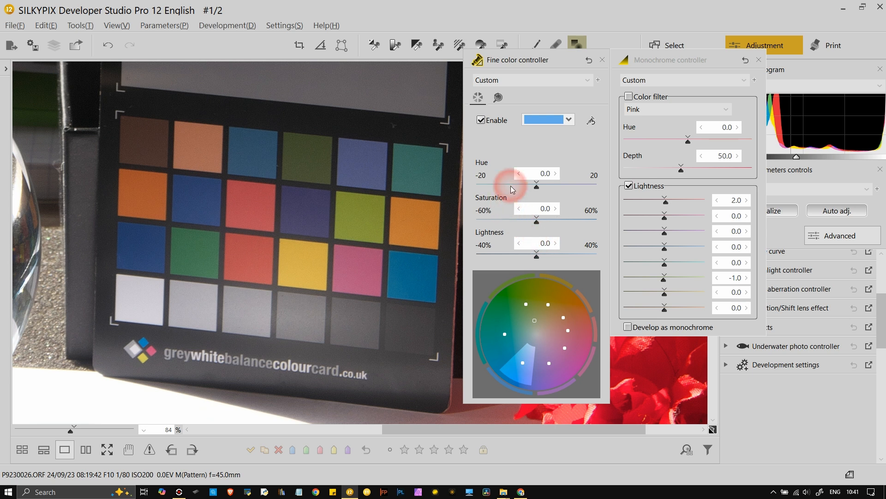
left_click(562, 123)
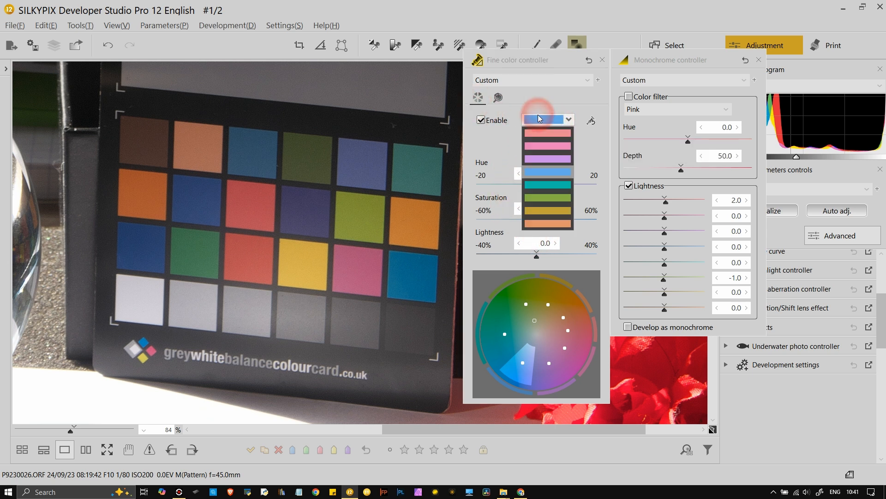
left_click(551, 198)
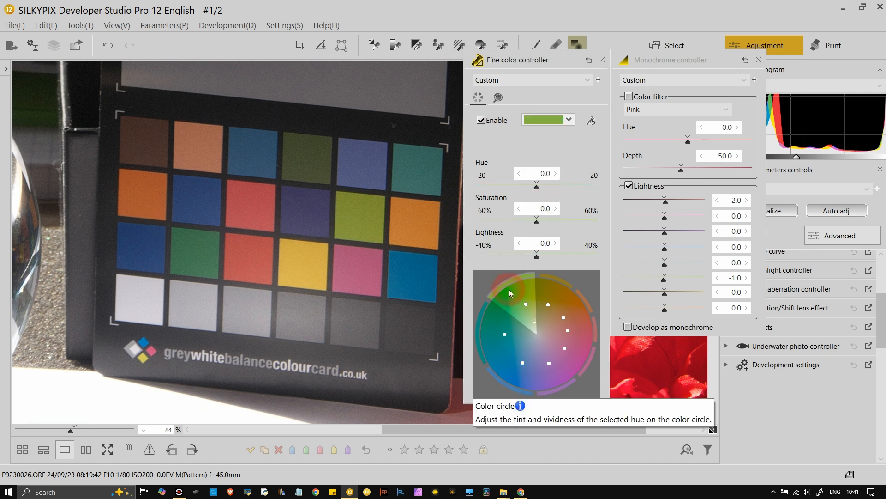
mouse_move(536, 255)
left_mouse_down()
mouse_move(488, 252)
mouse_move(582, 275)
mouse_move(538, 258)
left_mouse_up()
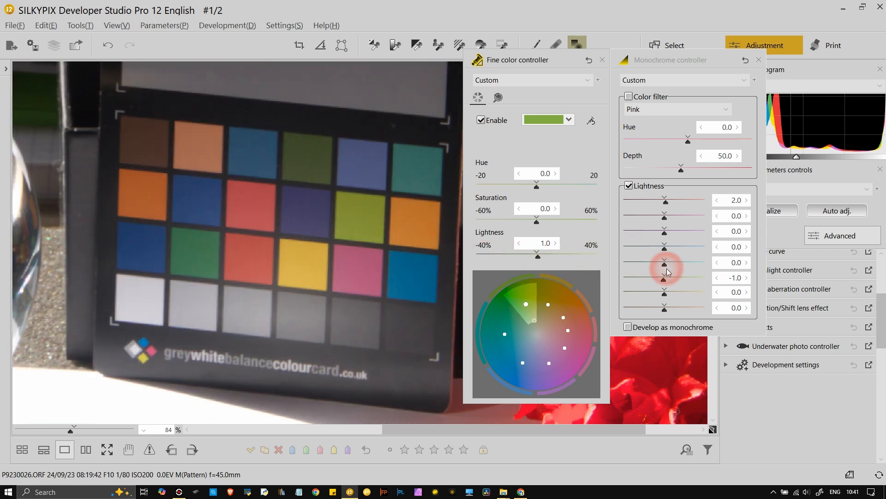
mouse_move(664, 278)
left_mouse_down()
mouse_move(683, 294)
mouse_move(658, 287)
mouse_move(667, 292)
left_mouse_up()
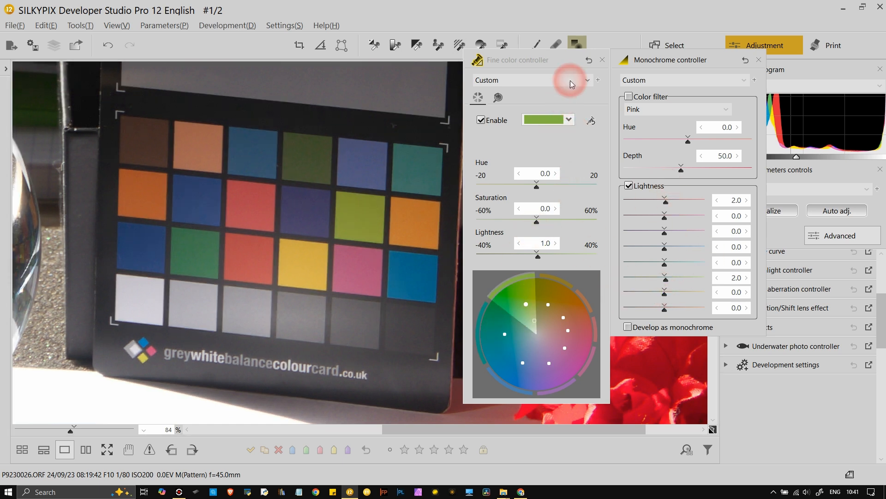
Step: Open the Partial correction tool and arrange it side by side with the Fine color controller and Monochrome controller windows
left_click(575, 41)
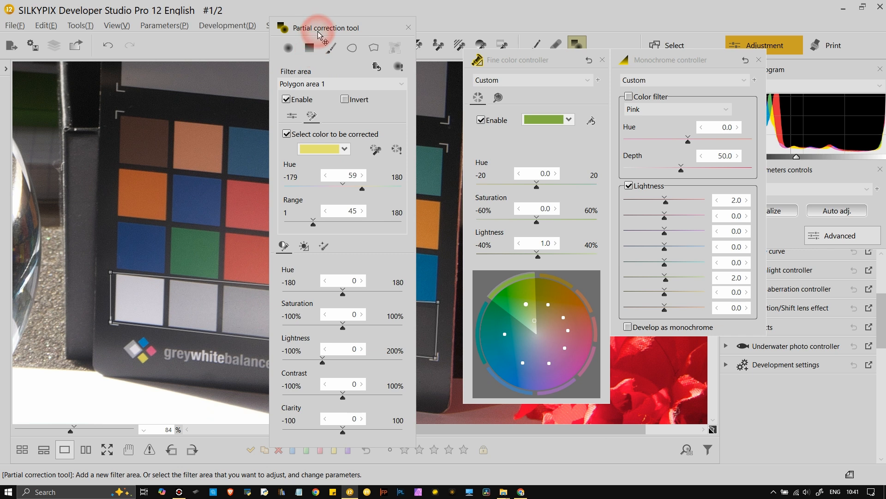
left_click(517, 62)
left_click_drag(521, 60, 489, 40)
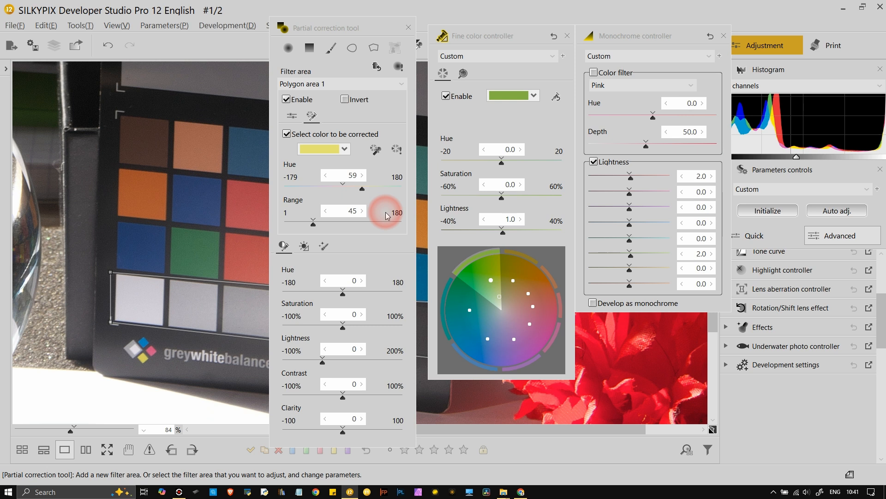
left_click_drag(471, 36, 412, 28)
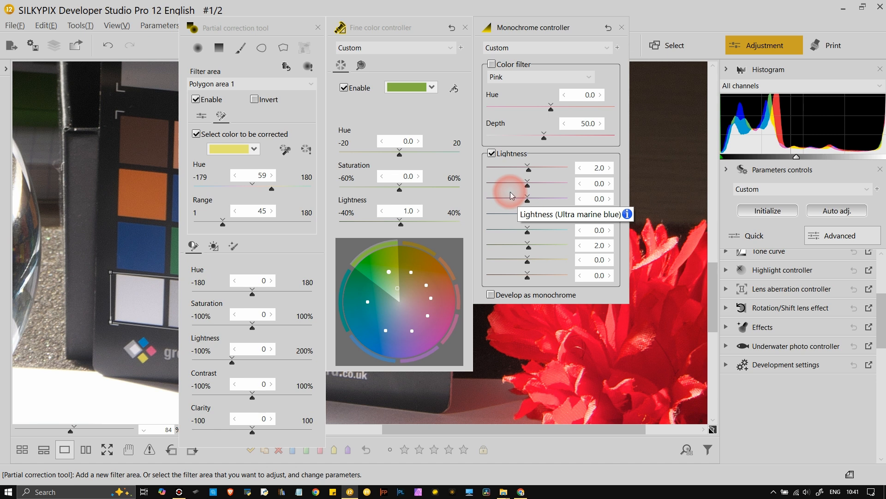
mouse_move(402, 29)
left_mouse_down()
mouse_move(459, 29)
mouse_move(394, 29)
left_mouse_up()
left_click_drag(285, 29, 283, 24)
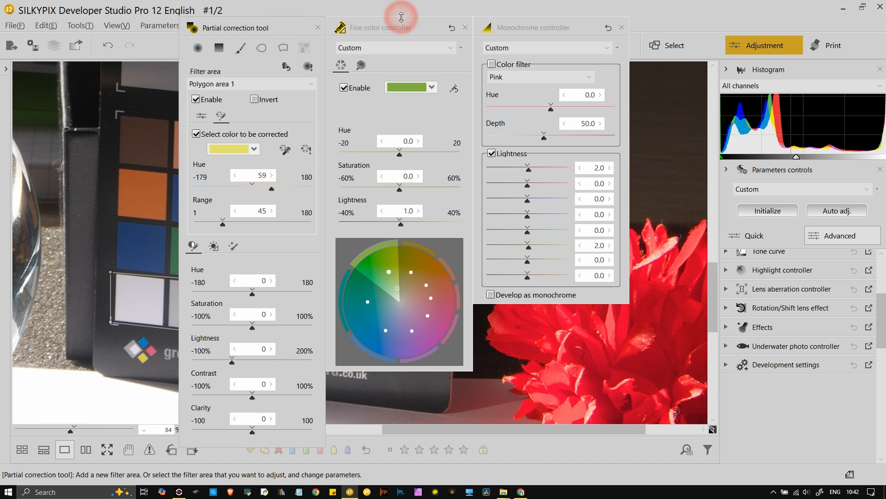
left_click_drag(401, 28, 389, 26)
left_click_drag(510, 20, 623, 44)
left_click(180, 492)
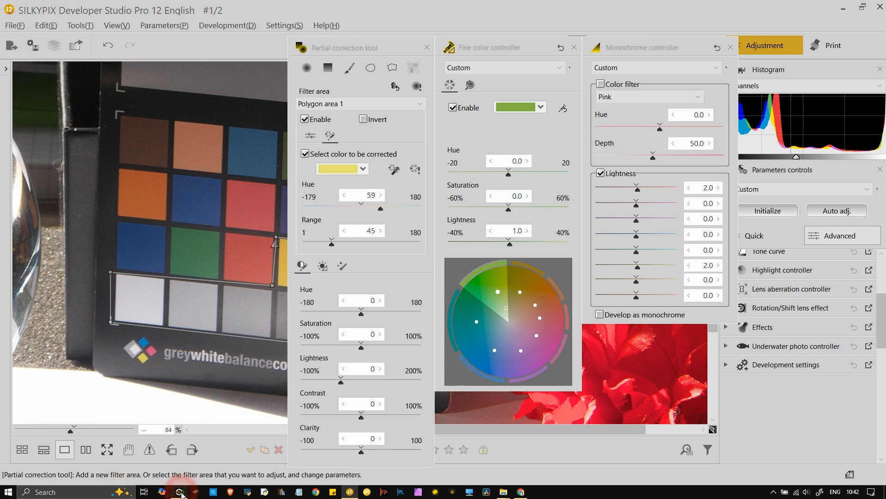
left_click(180, 493)
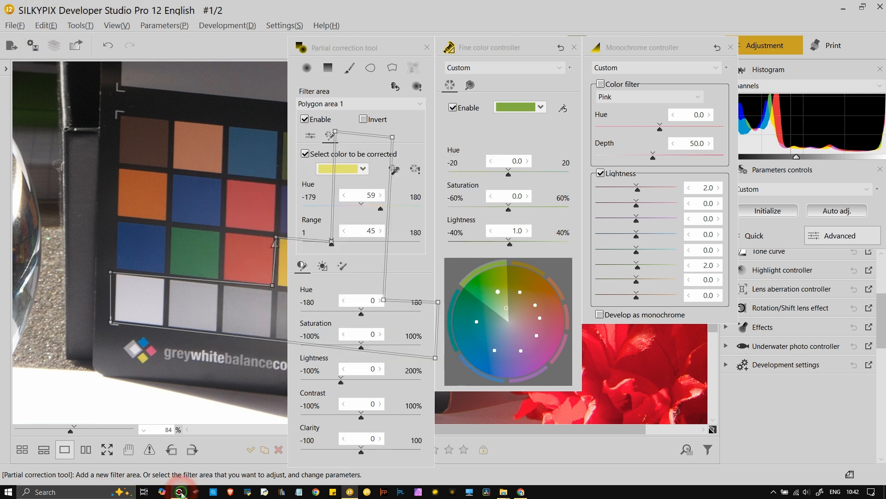